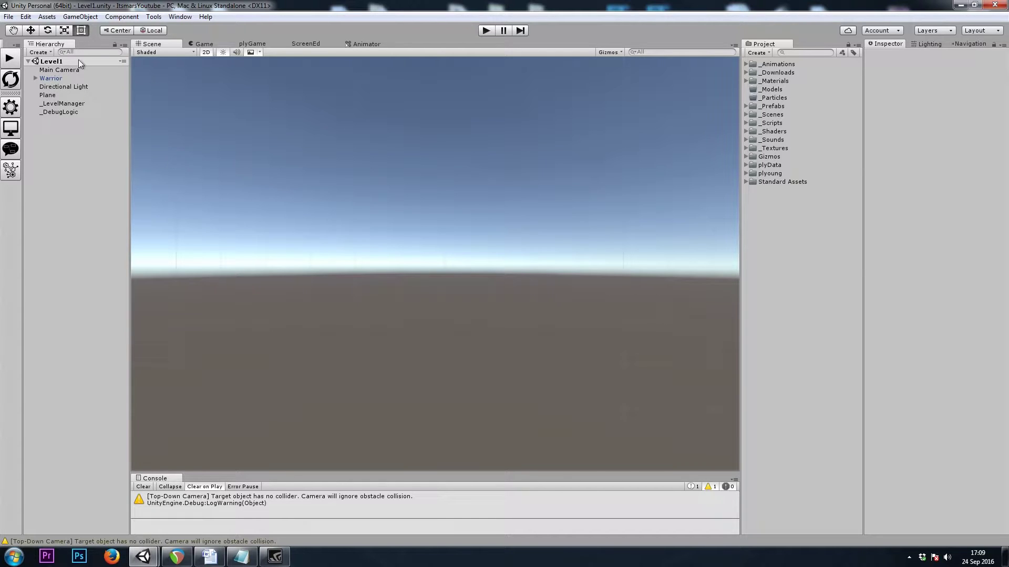
Create an empty GameObject from the Hierarchy and zero its X, Y, Z position.
right_click(44, 145)
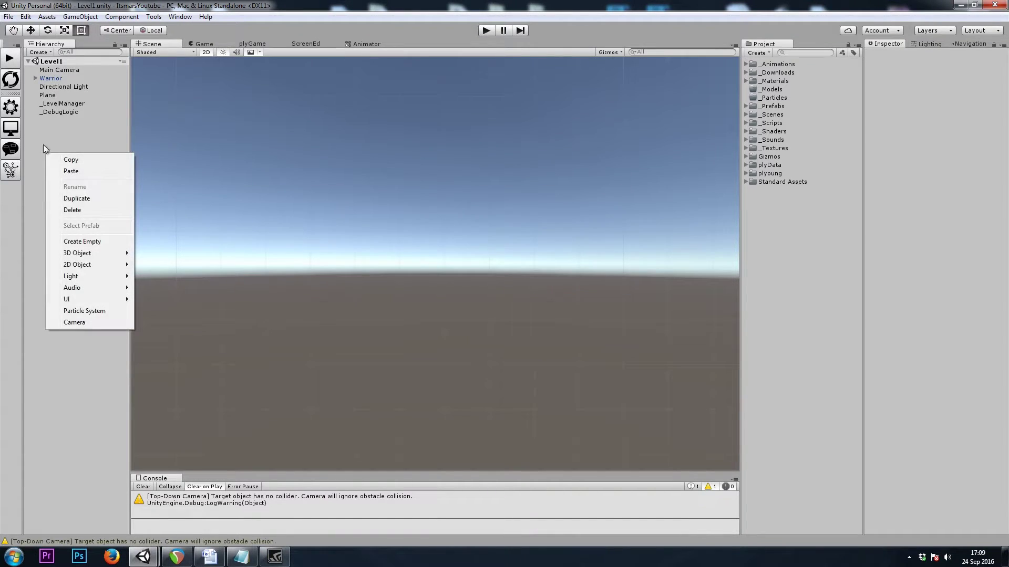
click(89, 242)
click(918, 84)
text(0)
key(Tab)
text(0)
key(Tab)
Add the plyGame Item component, name it Healing Potion, and set its image slot to Sprites.
click(923, 120)
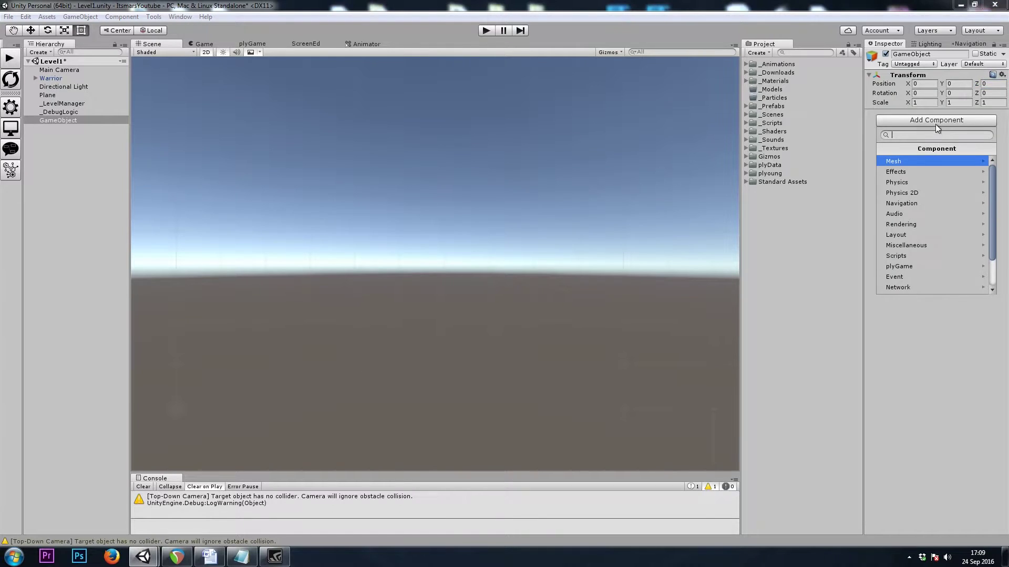
click(907, 266)
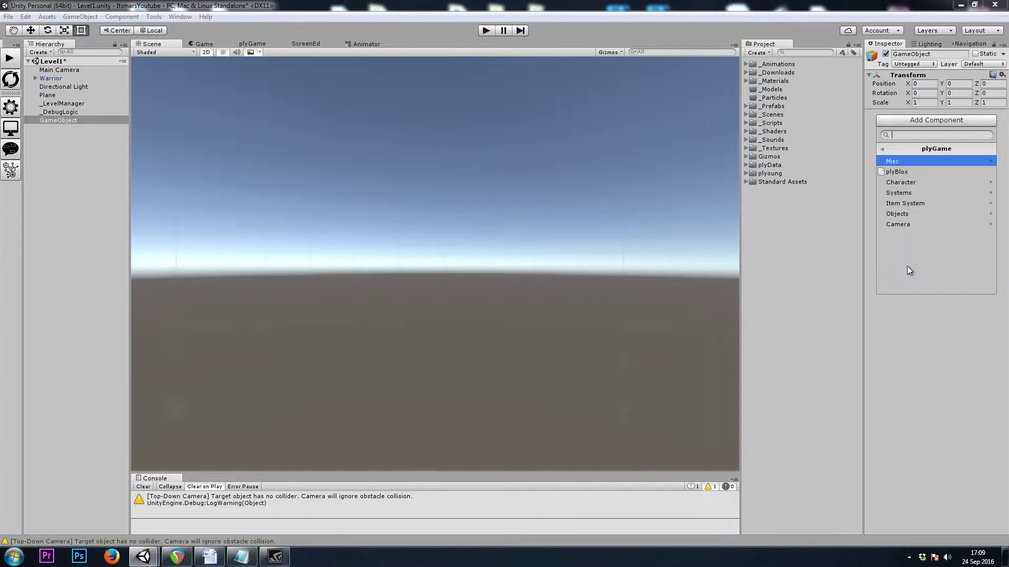
click(911, 205)
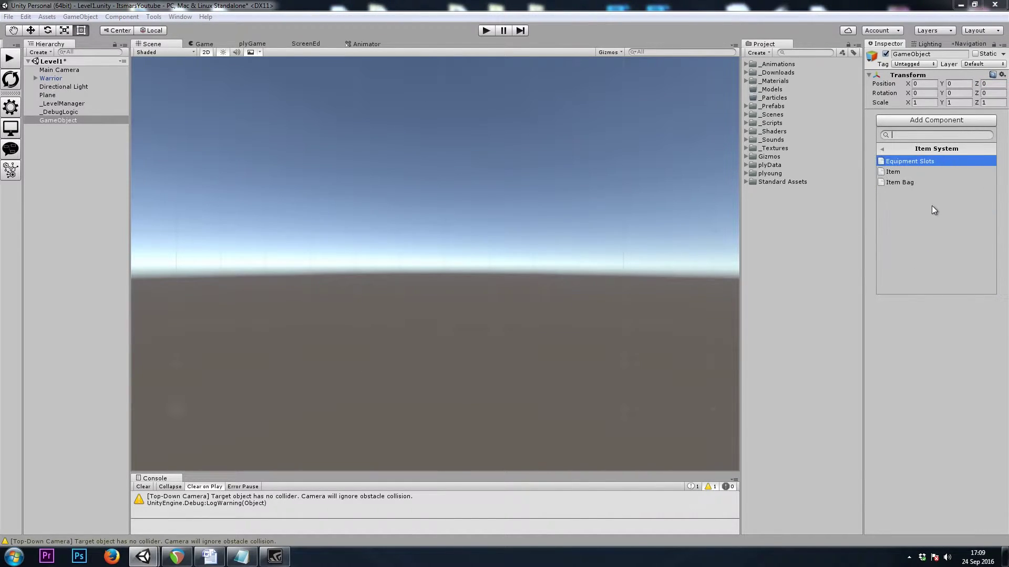
click(902, 171)
click(943, 141)
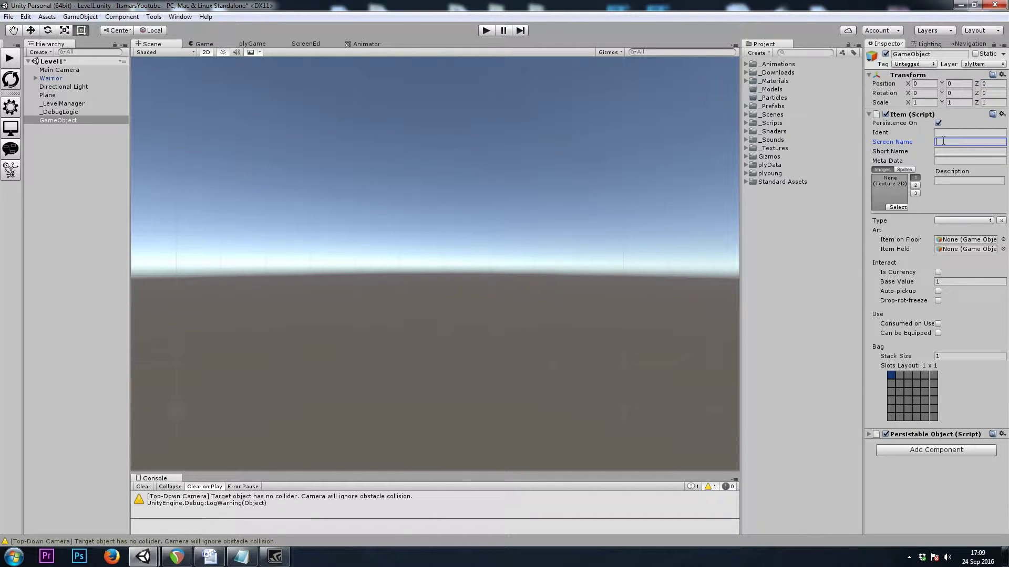
text(Healing )
text(Potion)
click(915, 179)
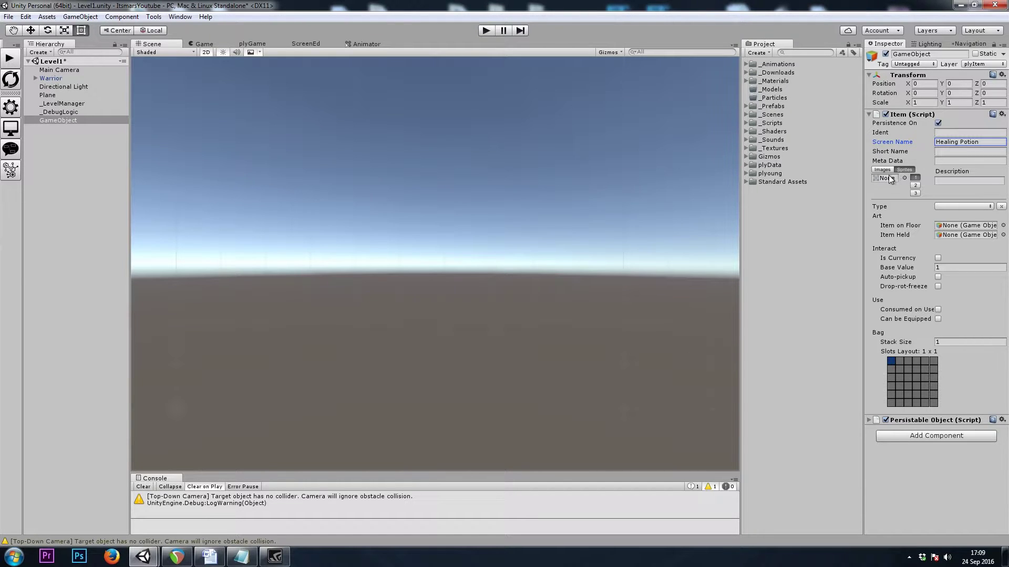
Import both health potion textures in _Textures/GUI/Icons as Sprite (2D and UI).
click(752, 148)
click(760, 174)
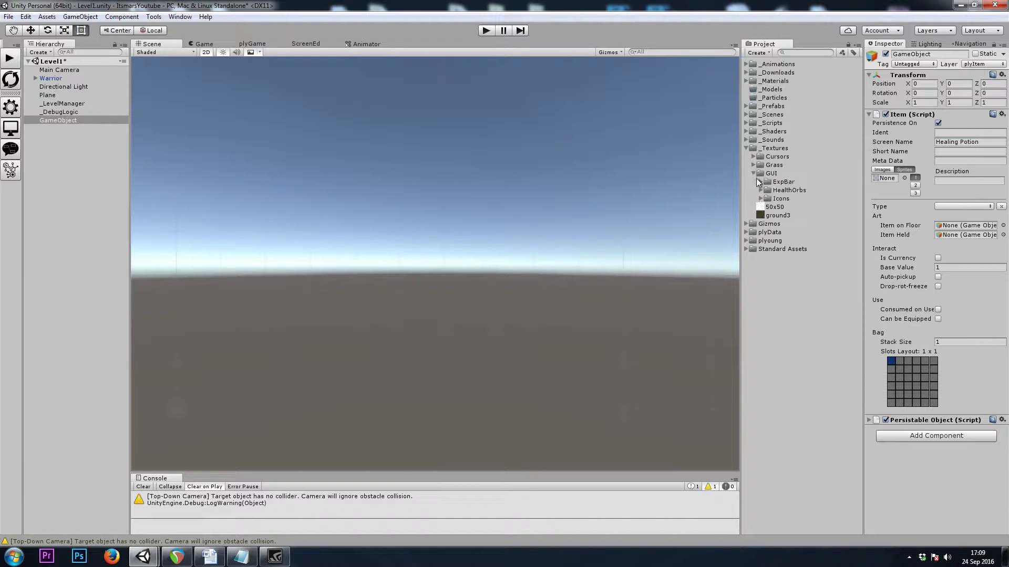
click(761, 198)
click(804, 206)
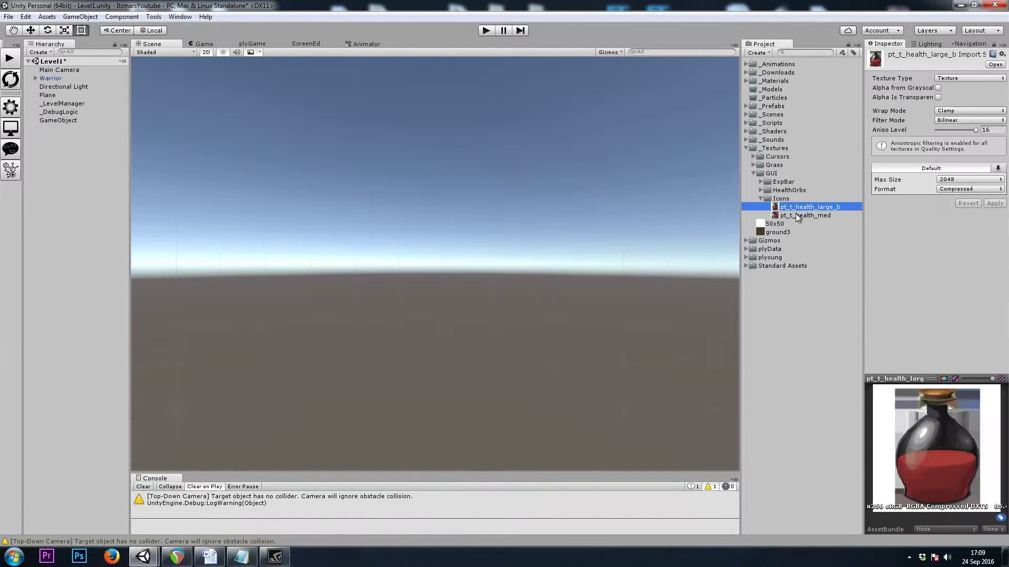
click(950, 78)
click(928, 124)
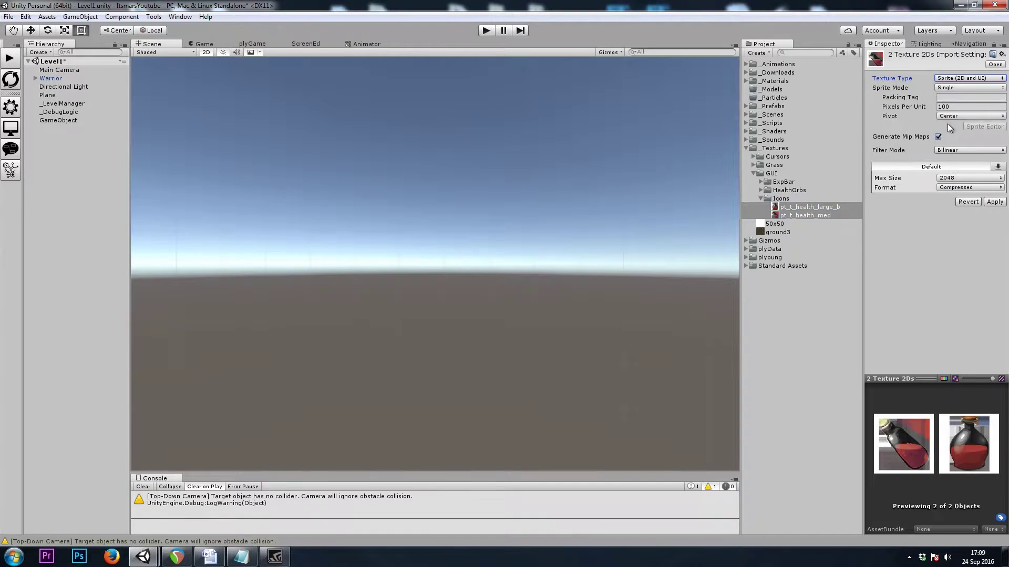
click(995, 203)
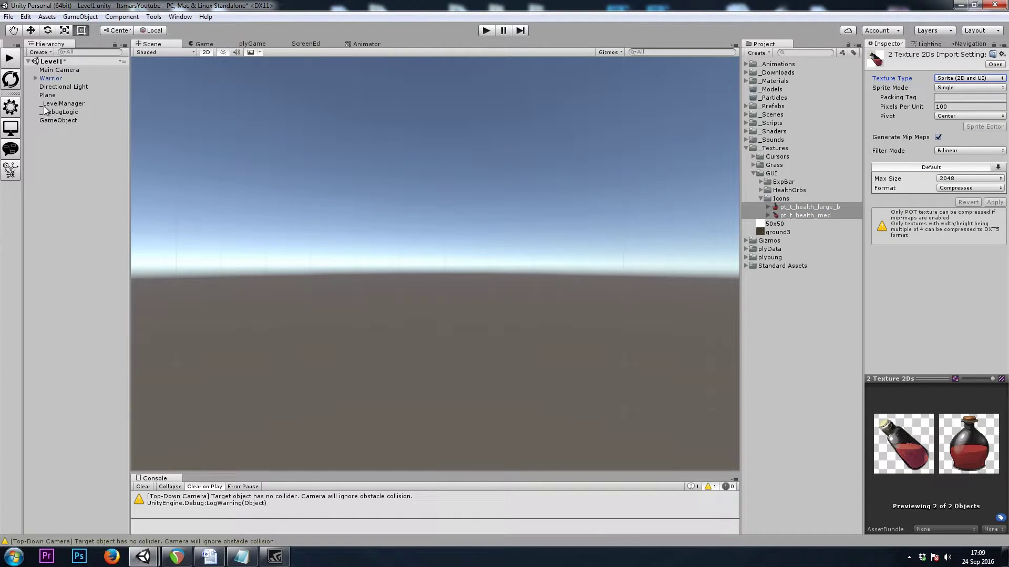
Assign the pt_t_health_med sprite as the Healing Potion's image.
click(56, 121)
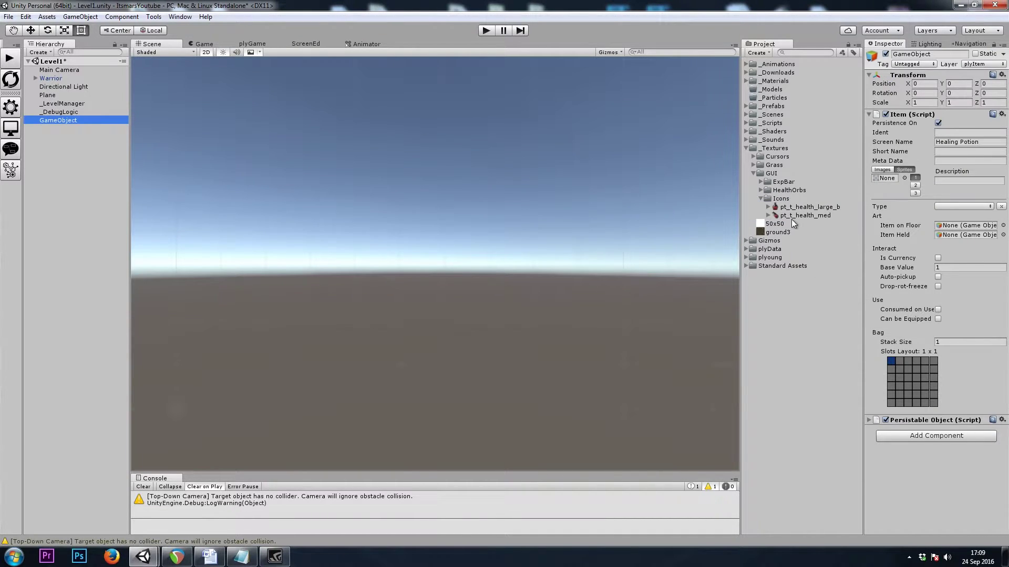
drag(793, 216, 890, 183)
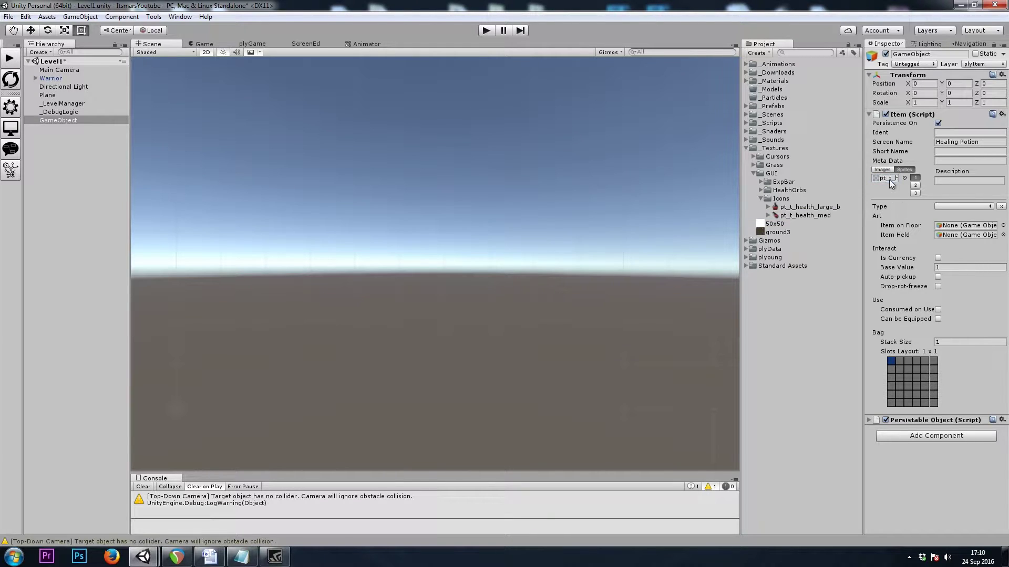
click(950, 180)
text(restores 50 HP)
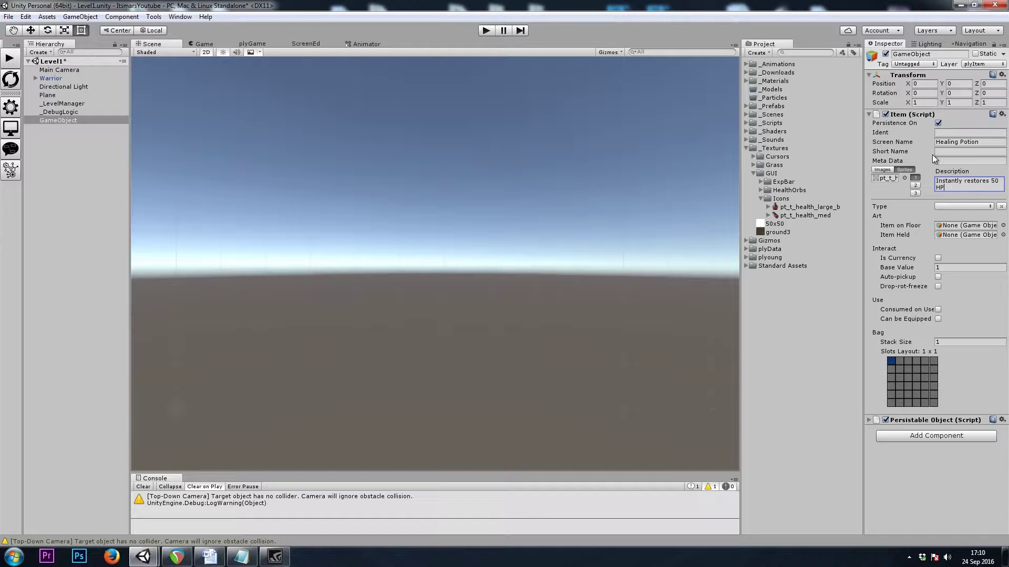
text(.)
Enter 'Instantly restores 50 HP.' as the Healing Potion's description.
click(963, 207)
Create a Consumable item type in plyGame's Item Types settings.
click(246, 44)
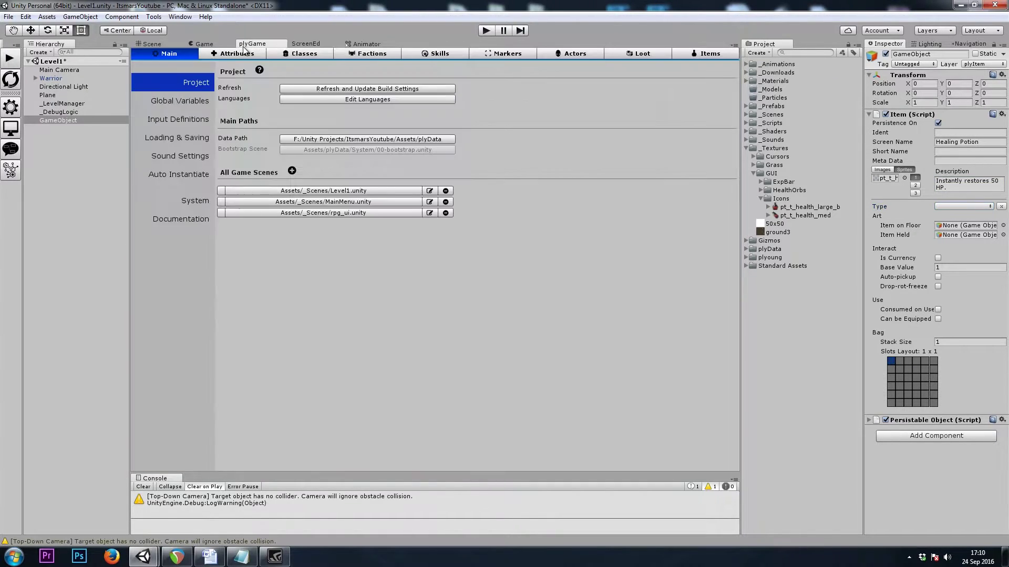
click(693, 55)
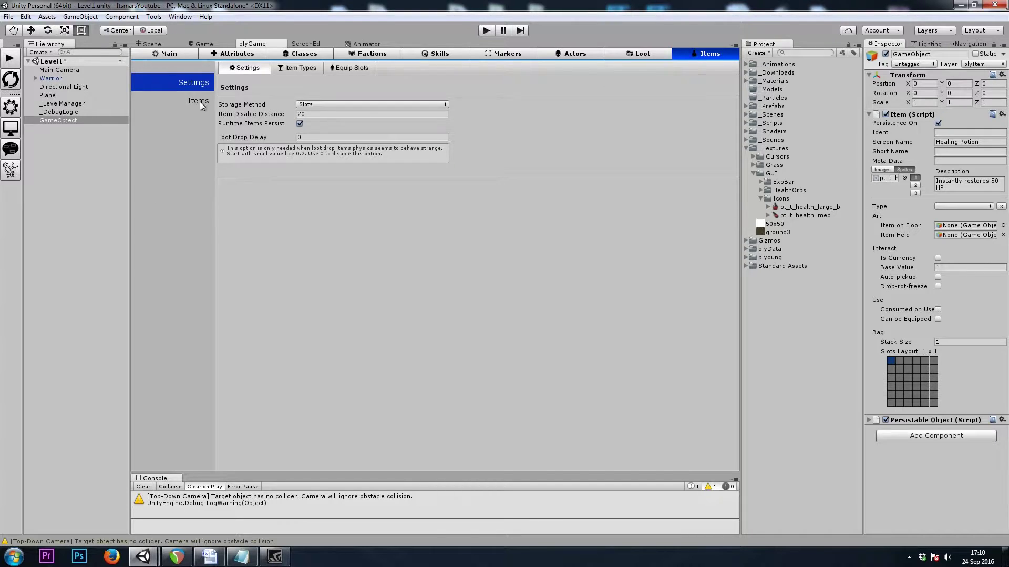
click(295, 67)
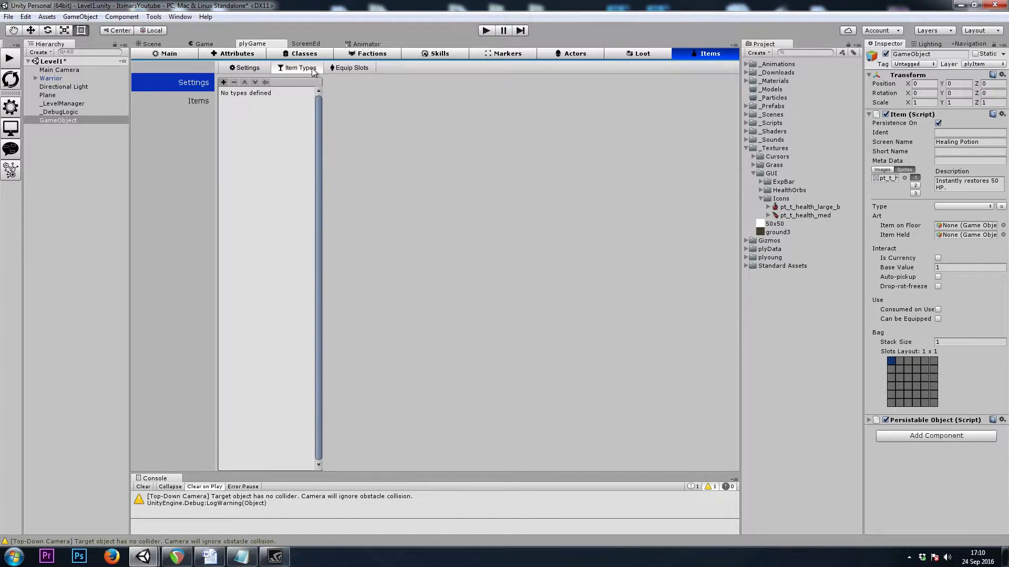
click(224, 82)
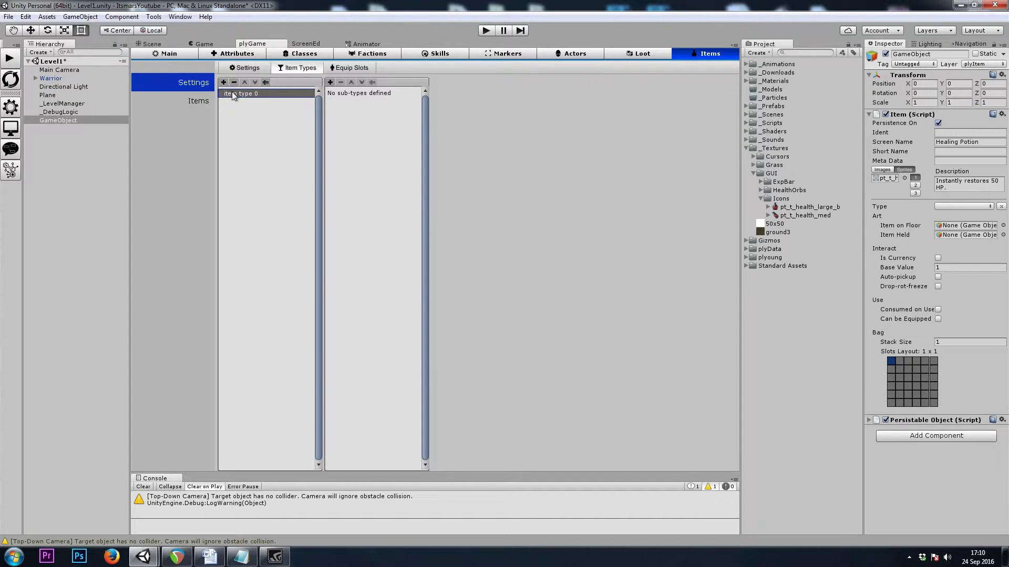
click(265, 82)
click(93, 115)
text(Consumable)
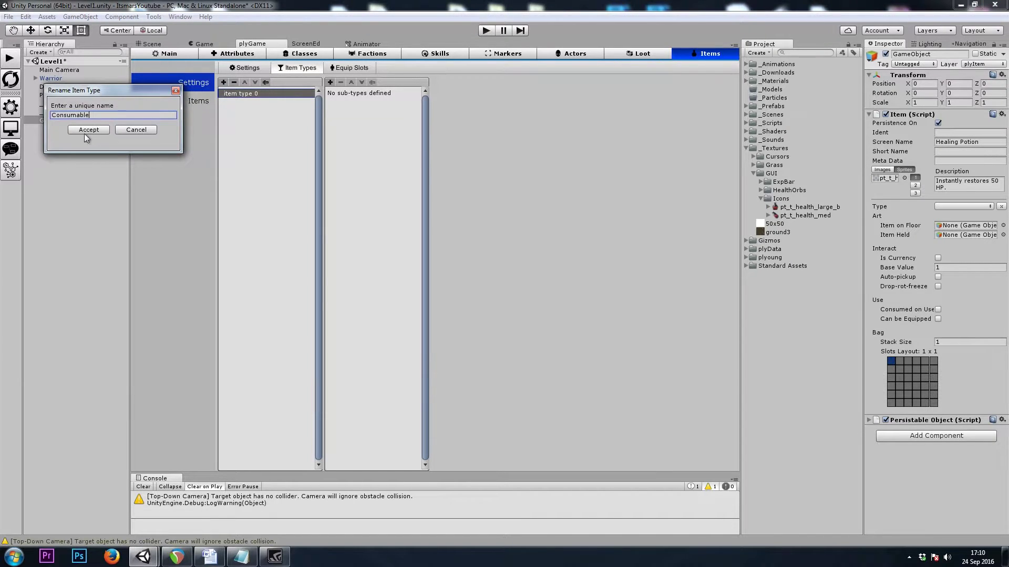
click(89, 130)
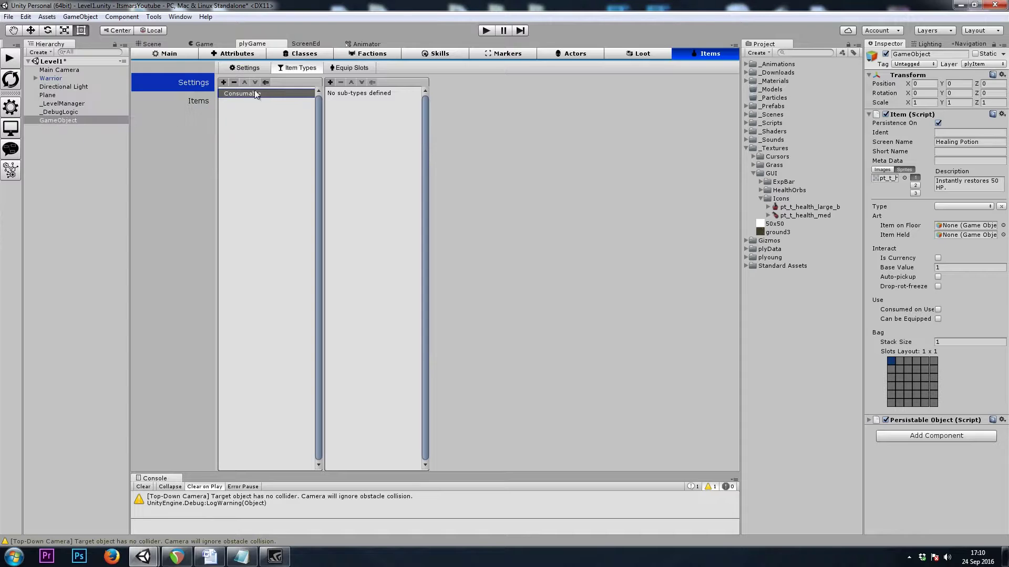
click(958, 206)
Set the potion's type to Consumable, review its Art and currency fields, and tick Consumed on Use.
click(947, 221)
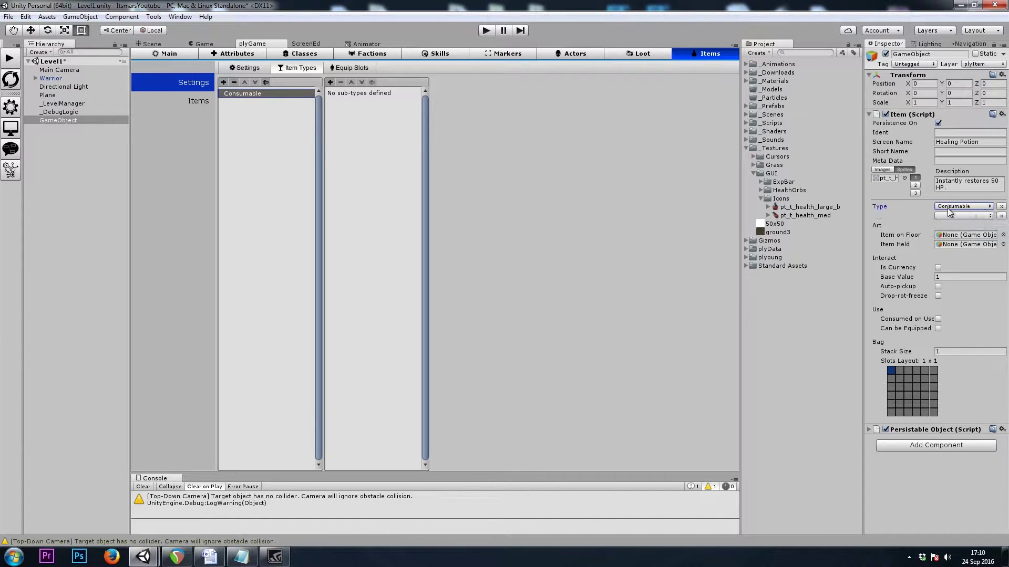
click(938, 217)
click(902, 236)
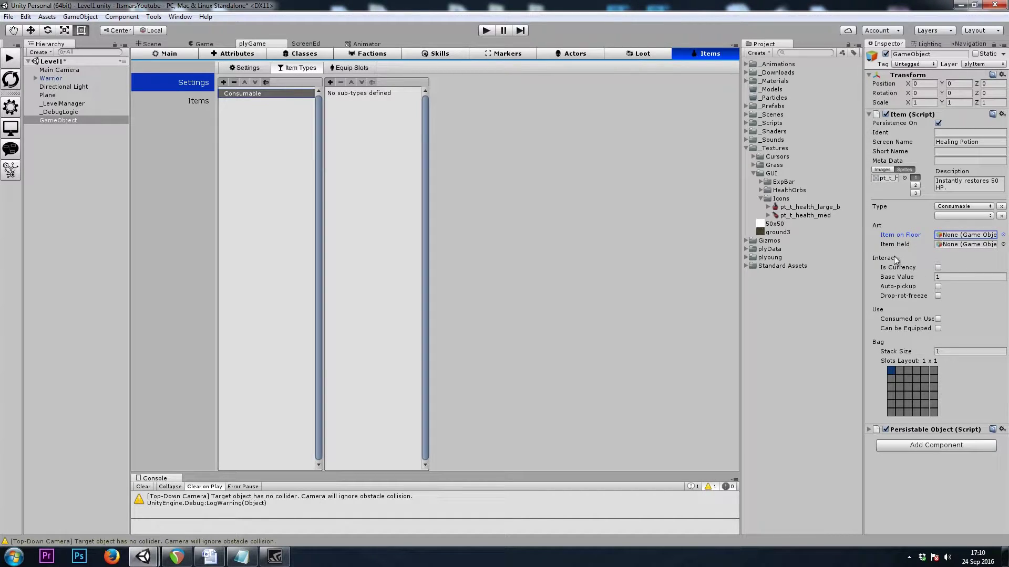
click(903, 243)
click(908, 267)
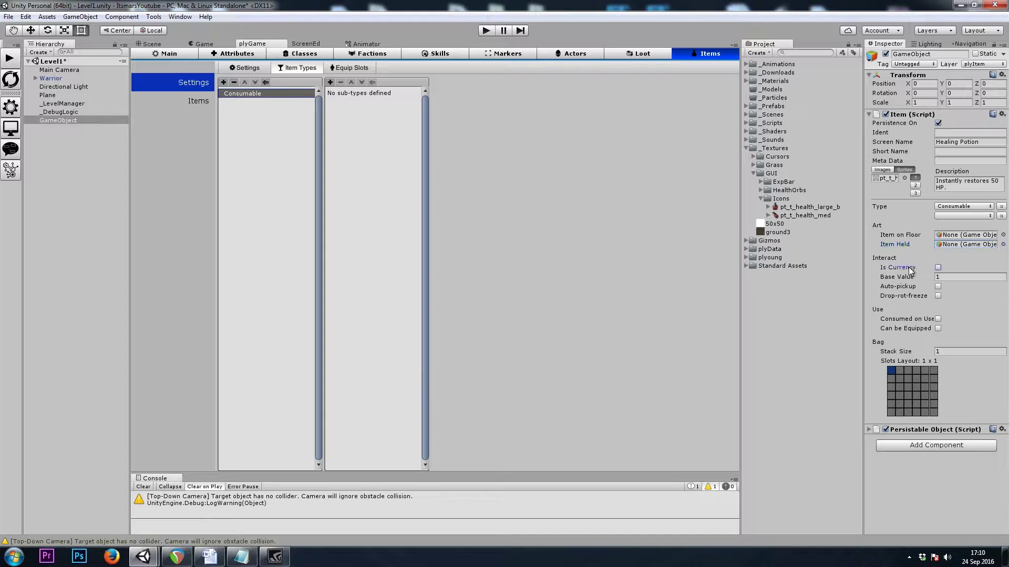
click(912, 319)
key(Tab)
Add a plyGame Ply Blox component to the potion.
click(909, 114)
click(915, 140)
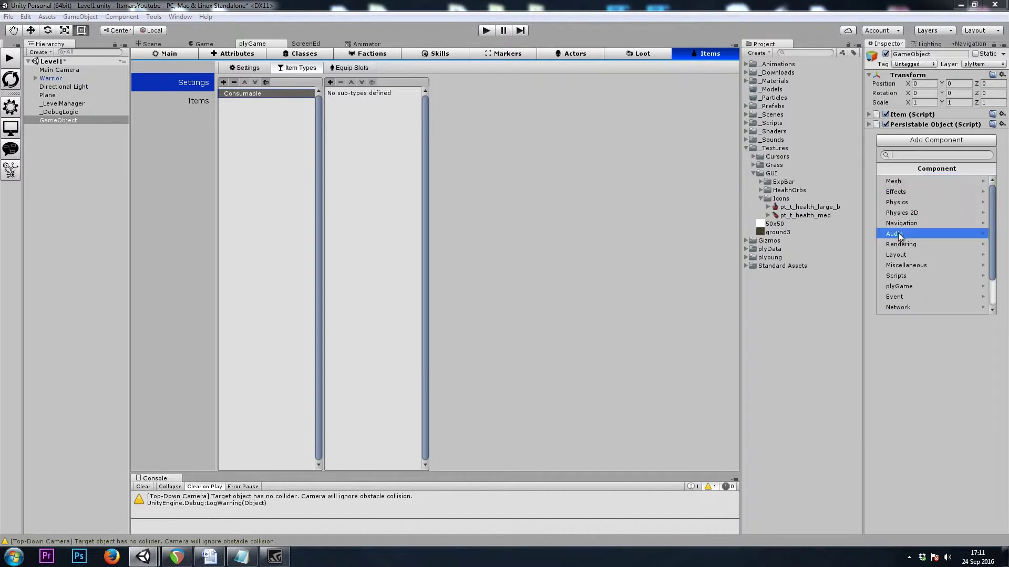
click(903, 286)
click(894, 204)
Open the potion's plyBlox editor and add a new state.
click(940, 148)
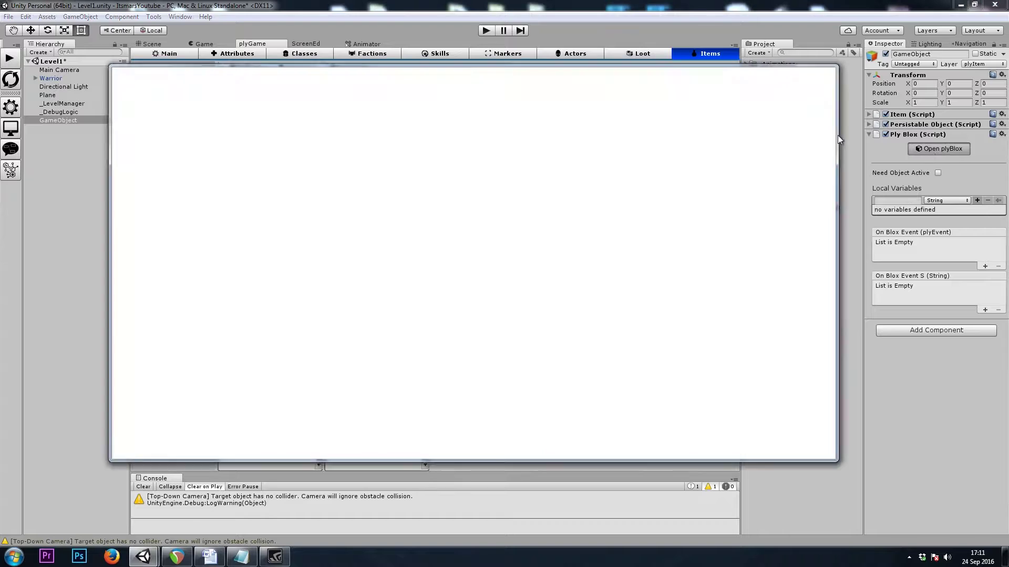
click(122, 84)
click(122, 237)
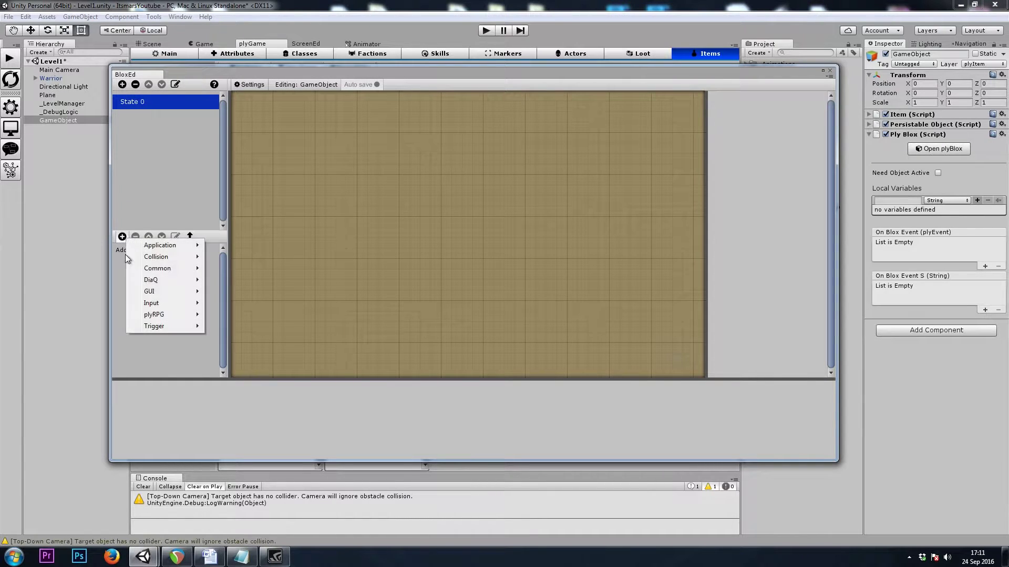
mouse_move(227, 349)
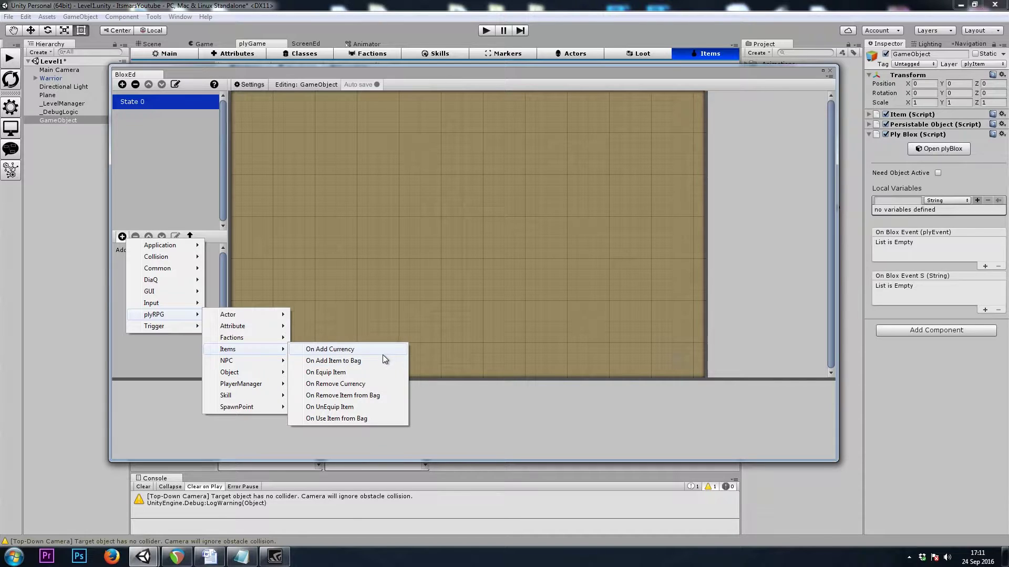
Add the On Use Item from Bag event and attach a Character Change Attribute block.
click(347, 419)
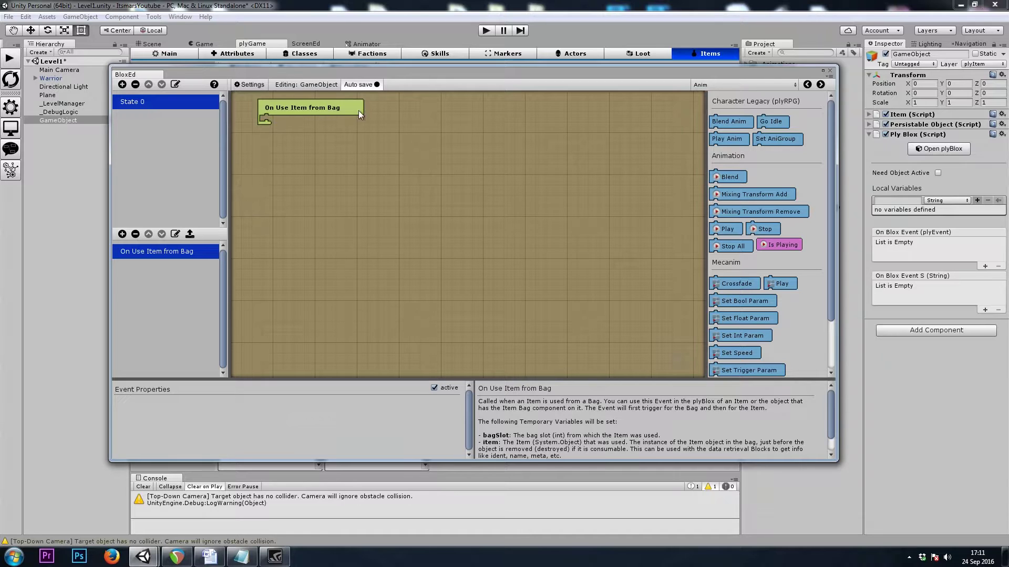
click(716, 85)
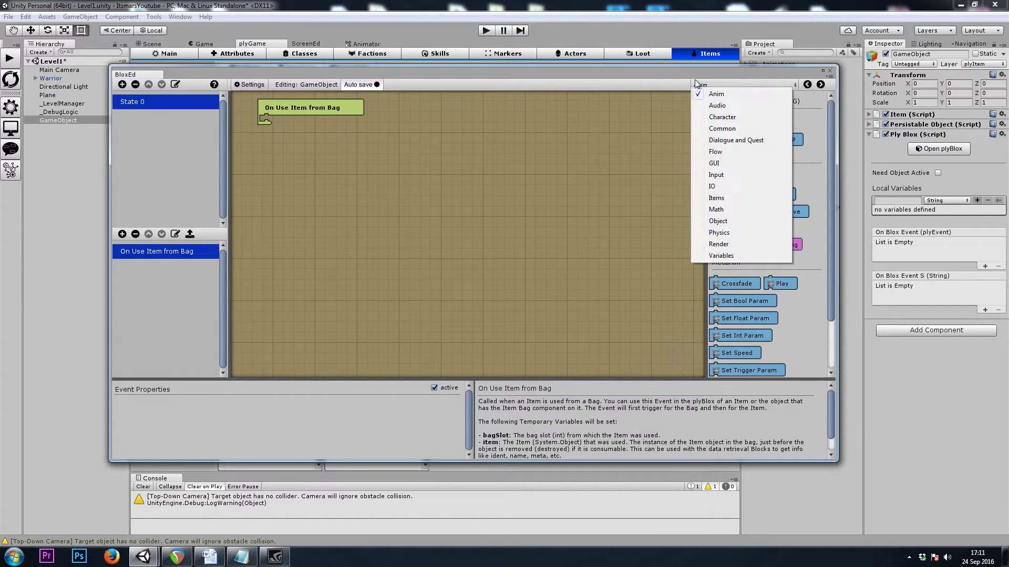
click(722, 118)
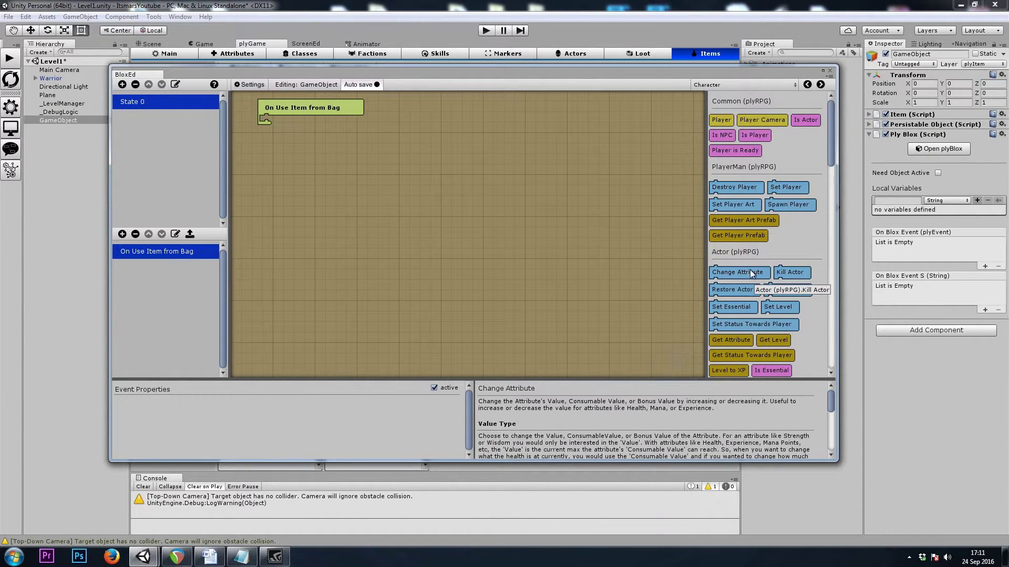
drag(750, 272, 315, 124)
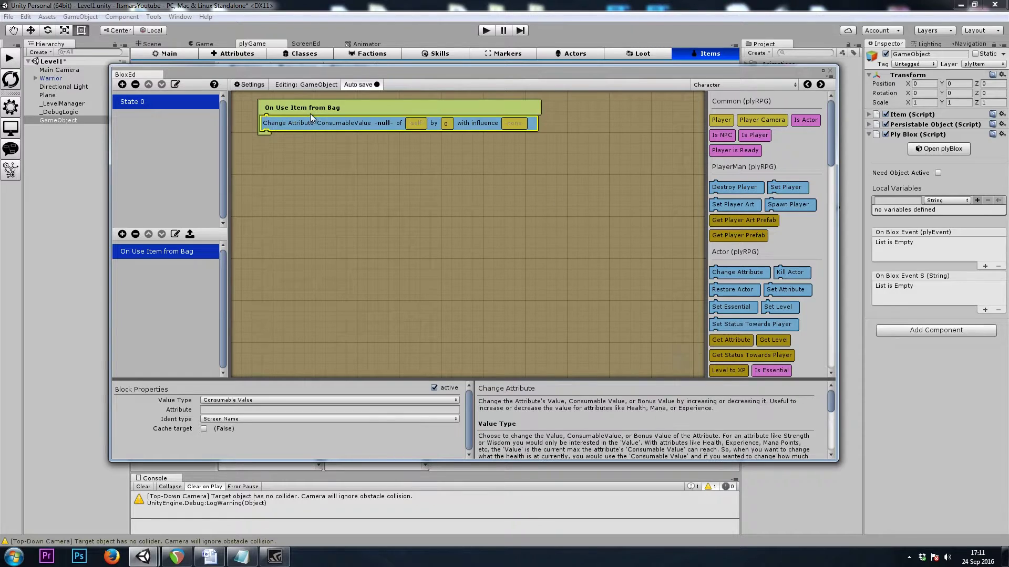
Make the block change the Player's Health by 50.
click(229, 409)
text(Hea)
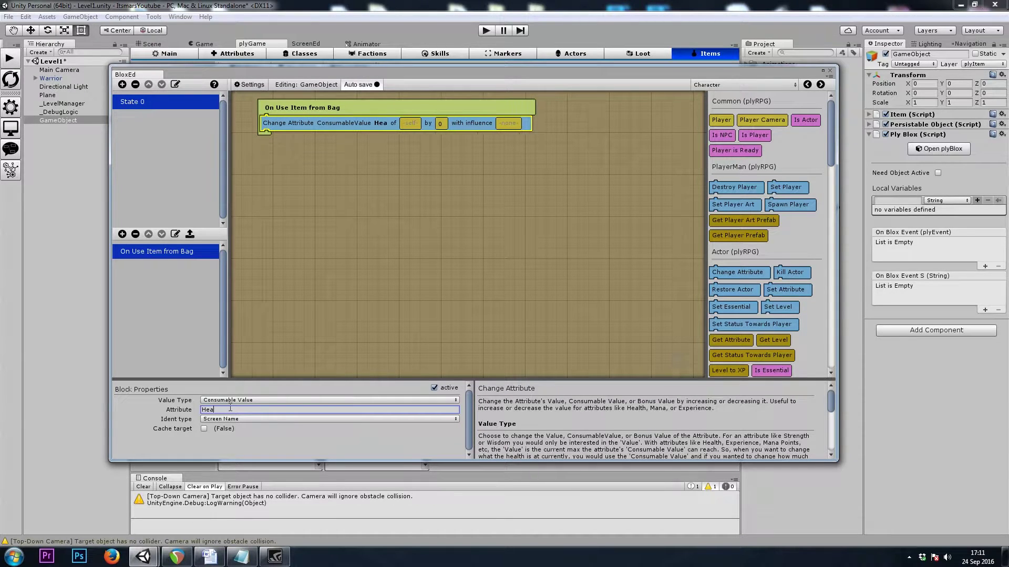
text(lth)
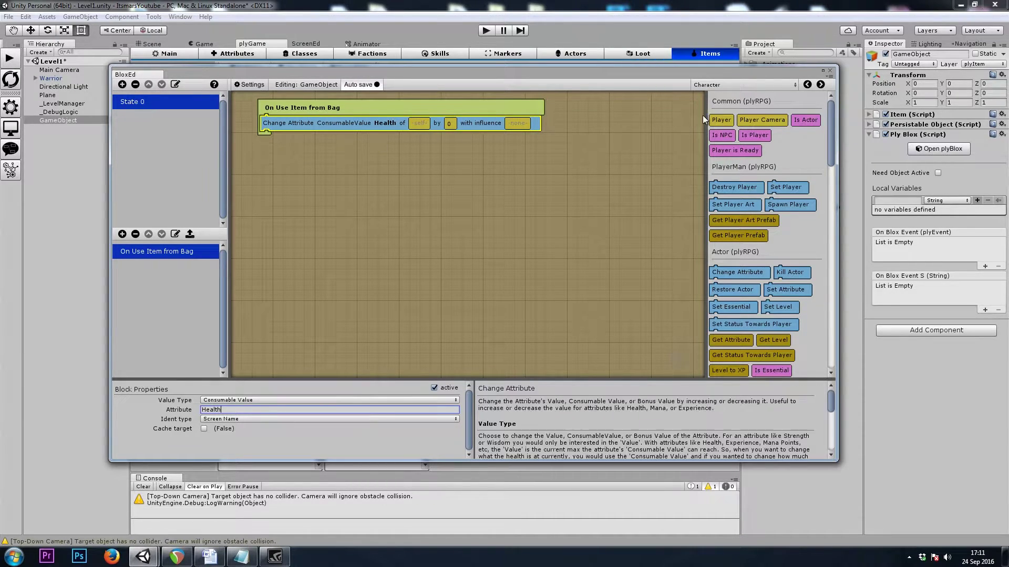
drag(720, 120, 420, 123)
click(456, 123)
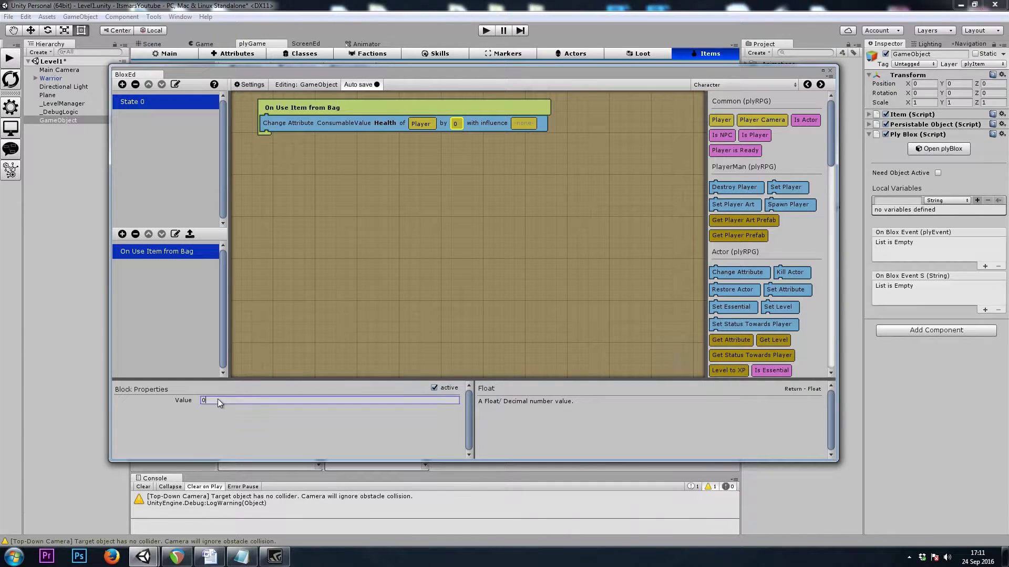
text(50)
Close BloxEd, open _DebugLogic's blox, and inspect the Space rule's Change Attribute Health block.
click(825, 72)
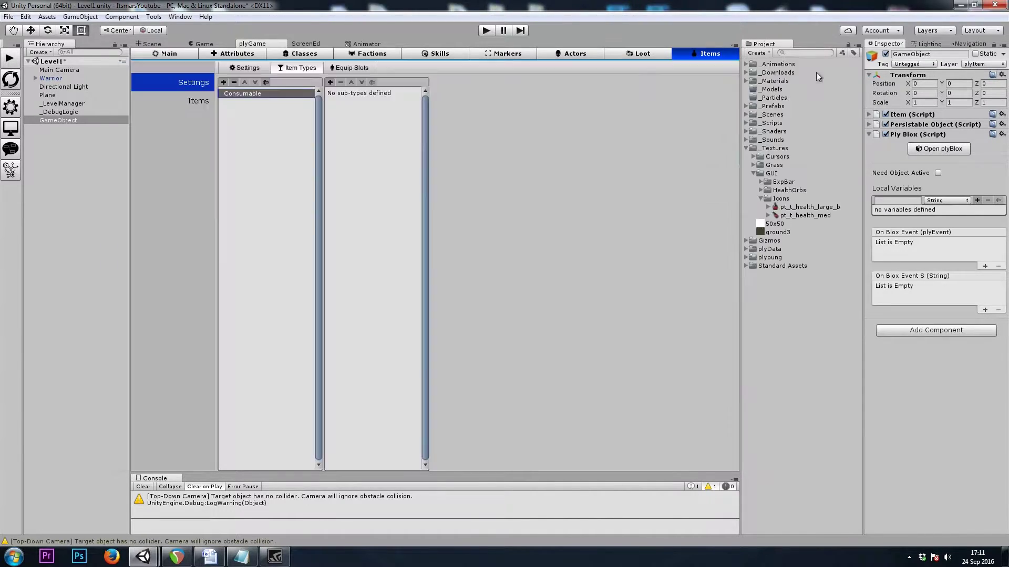
click(165, 45)
click(72, 111)
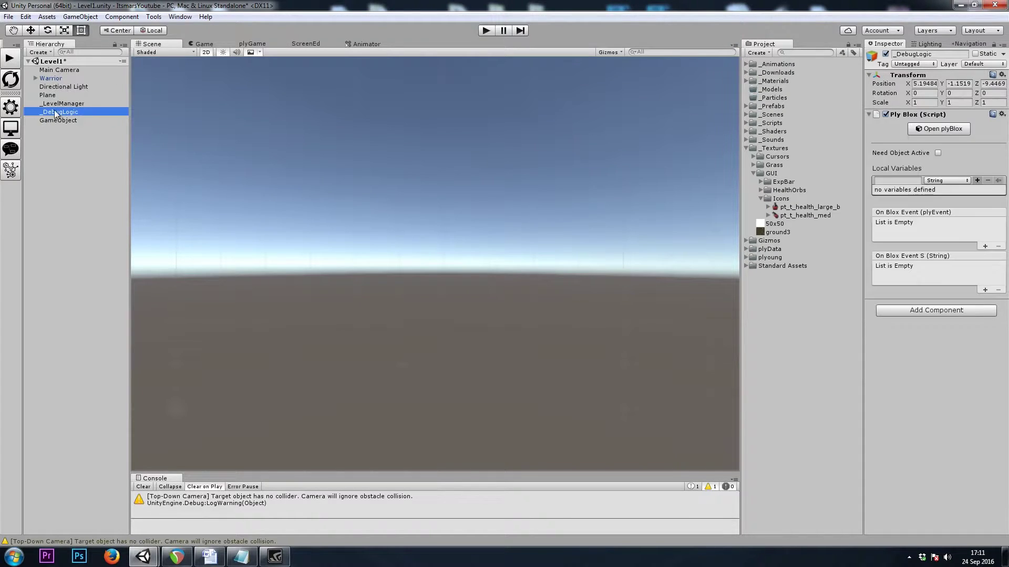
click(942, 129)
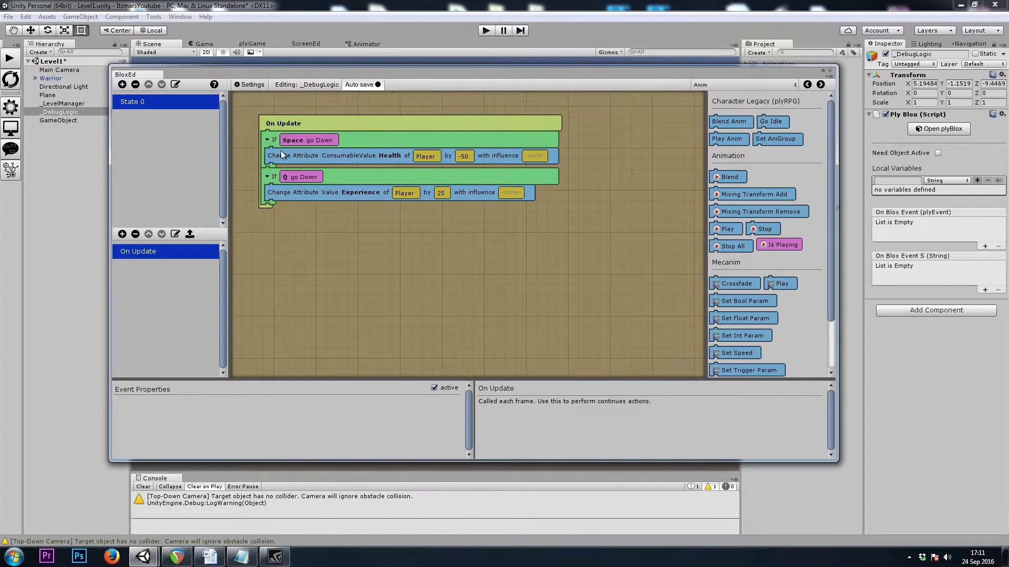
click(319, 160)
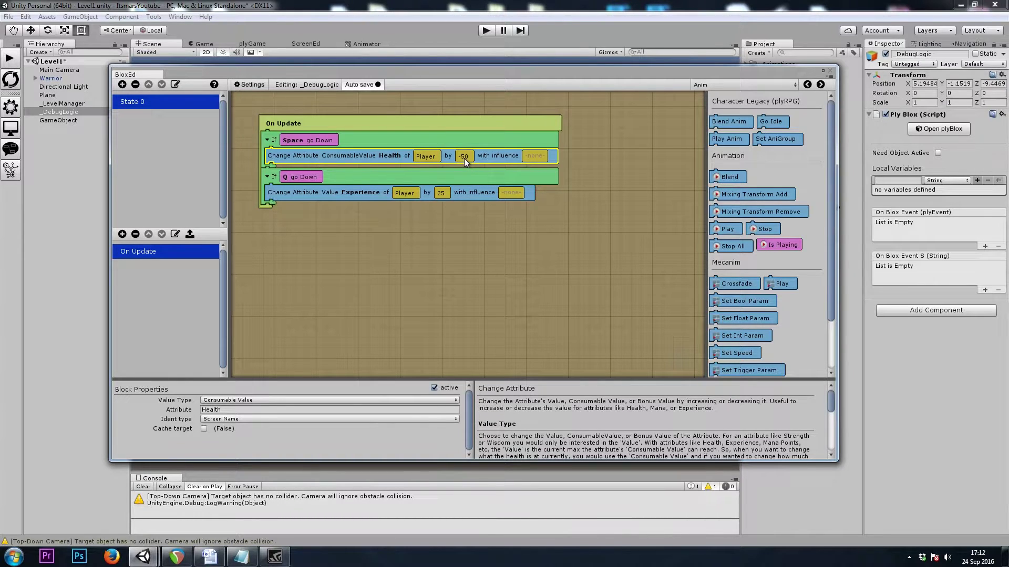
Insert a Set Attribute block set to Consumable Value under the If Space rule.
click(725, 85)
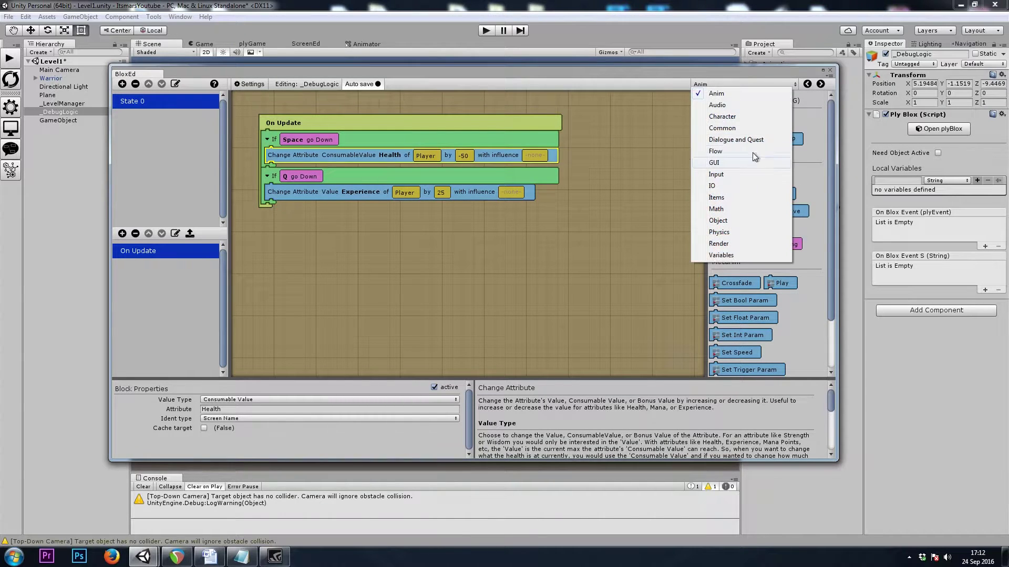
click(730, 118)
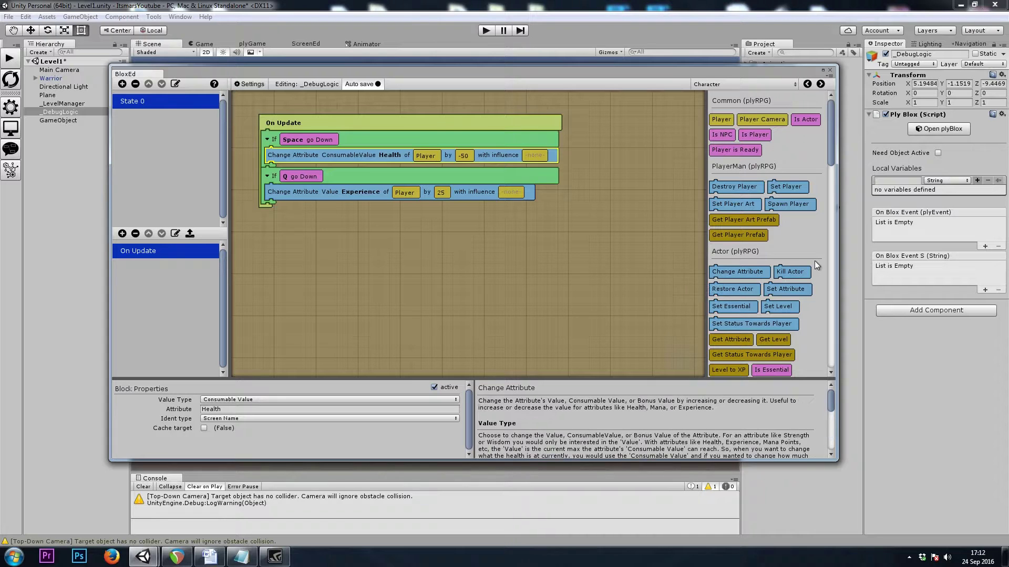
drag(800, 289, 283, 158)
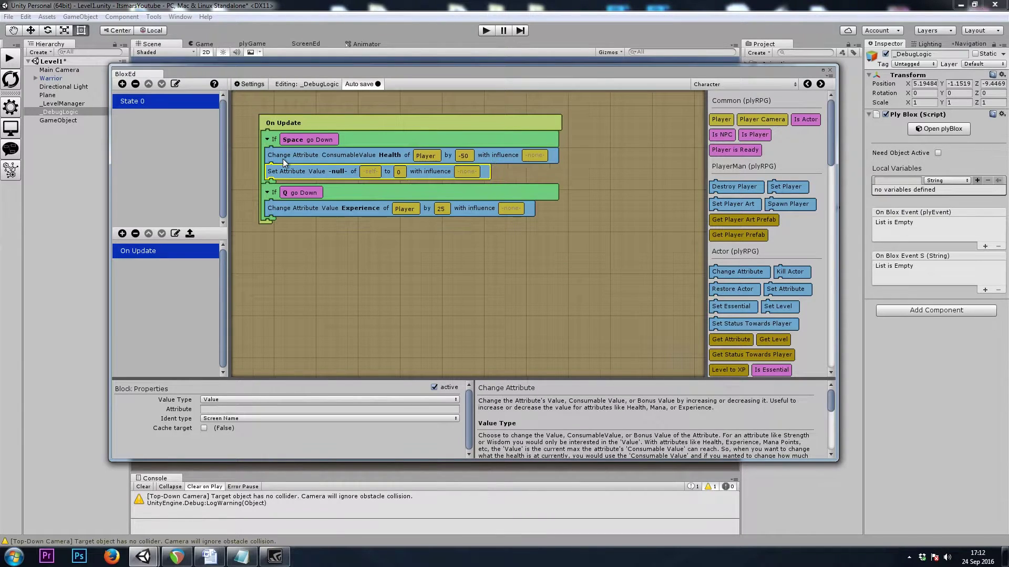
click(229, 400)
click(233, 423)
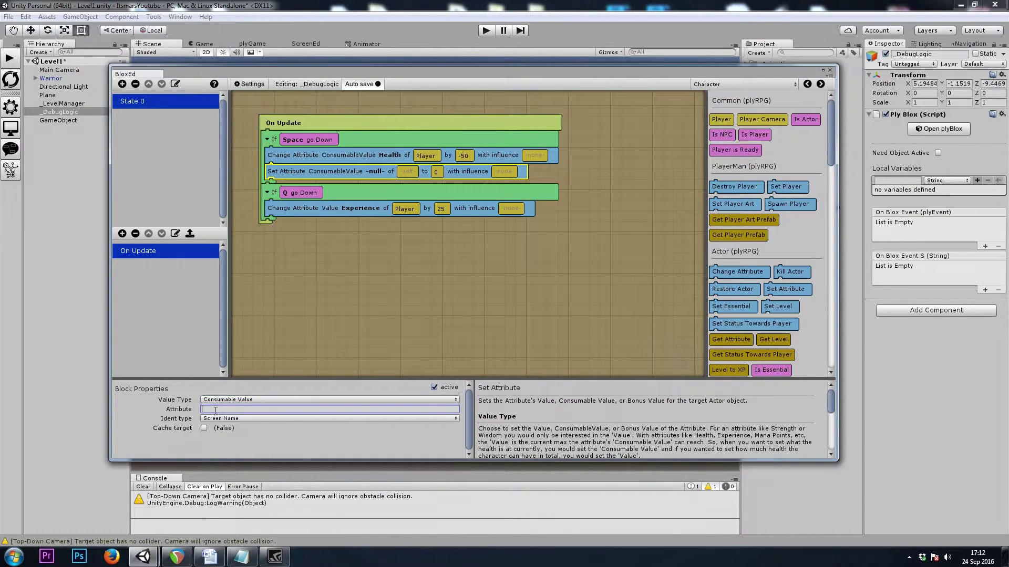
text(Health)
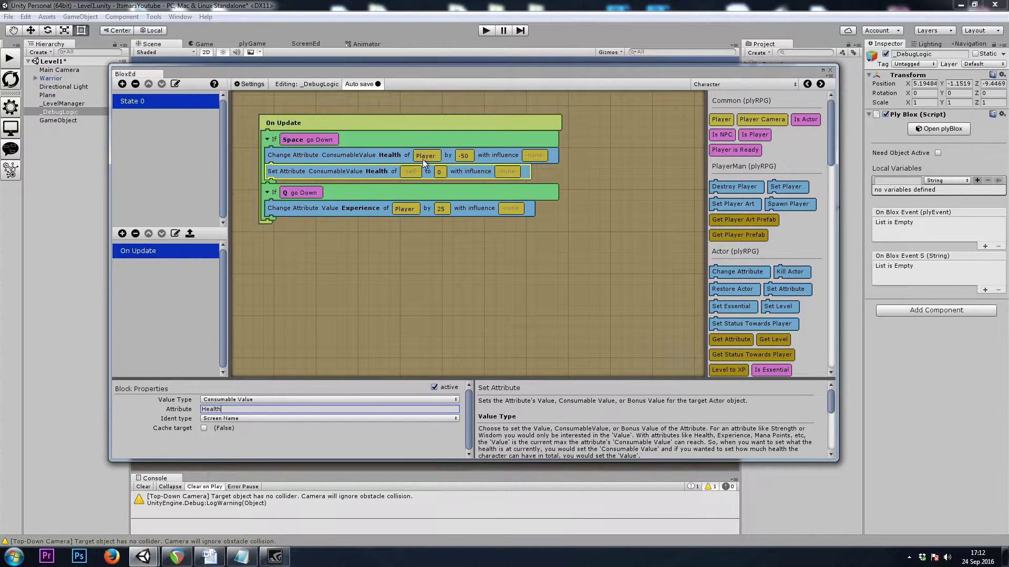
Target the Player's Health with value 1 and delete the old Change Attribute block.
drag(423, 159, 410, 172)
click(438, 174)
click(230, 400)
text(1)
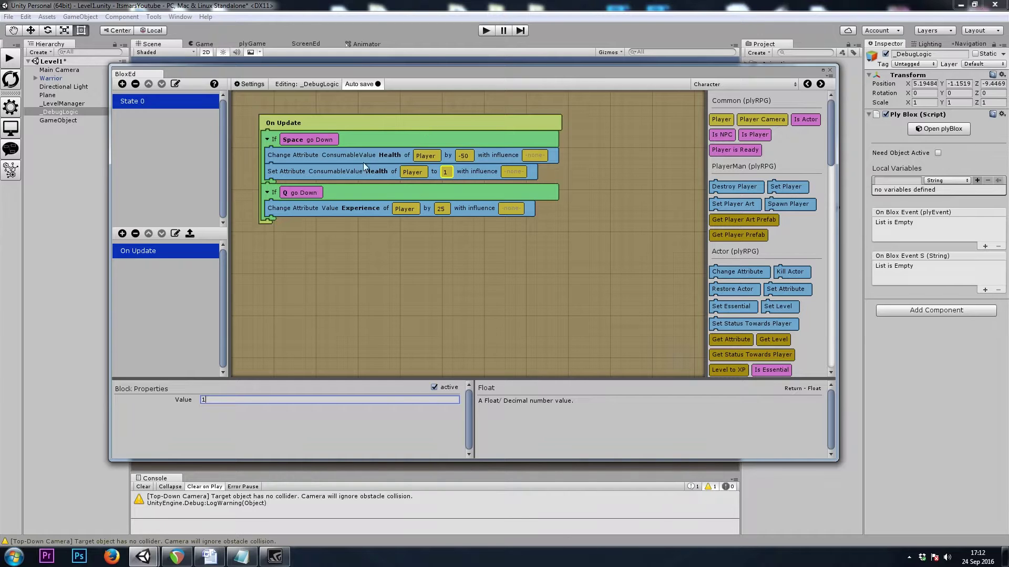
click(366, 158)
key(Delete)
click(339, 155)
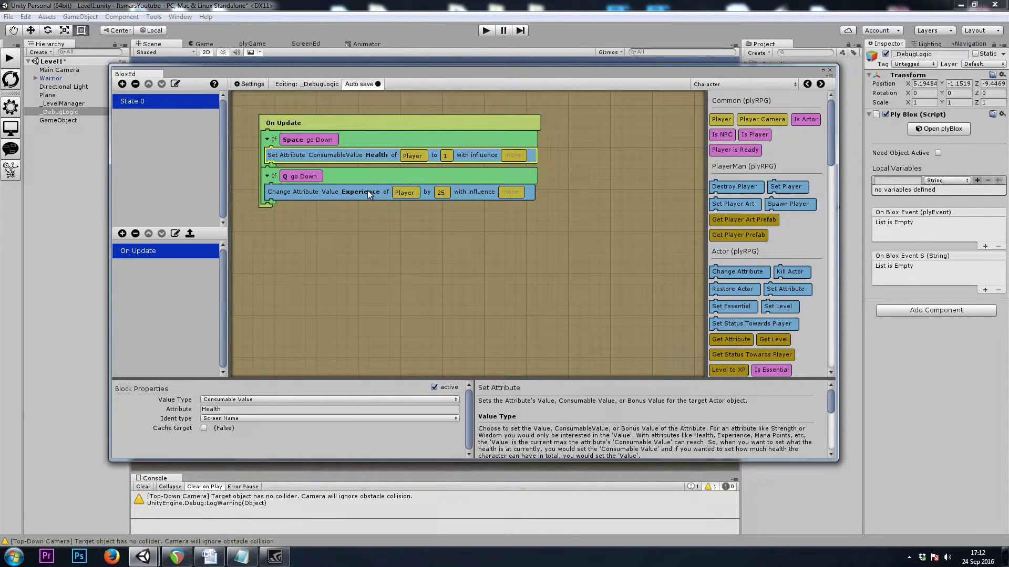
Replace the Q rule's Change Attribute Experience block with an Items palette Add to Bag block.
click(312, 176)
click(313, 194)
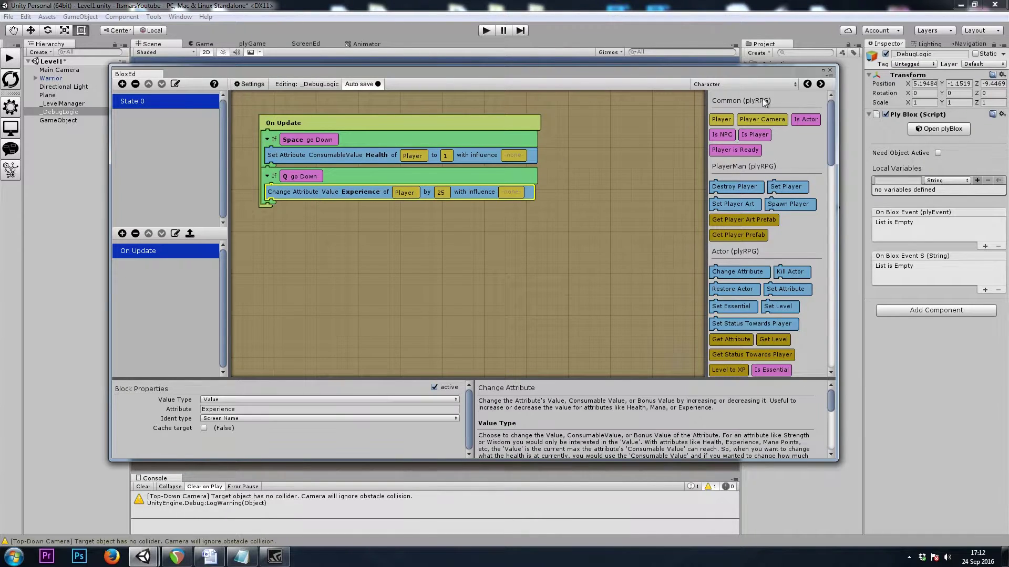
click(717, 84)
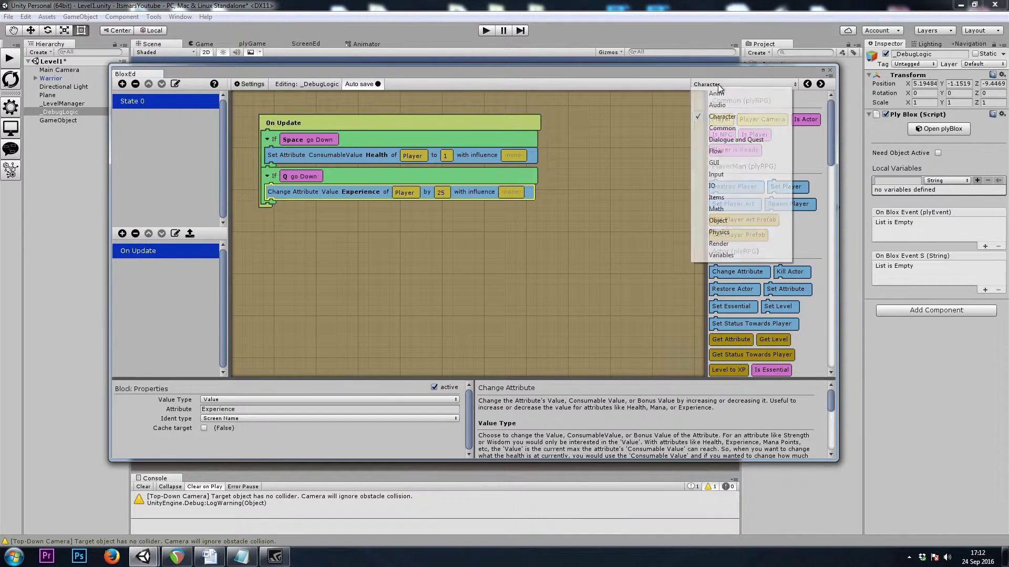
click(725, 199)
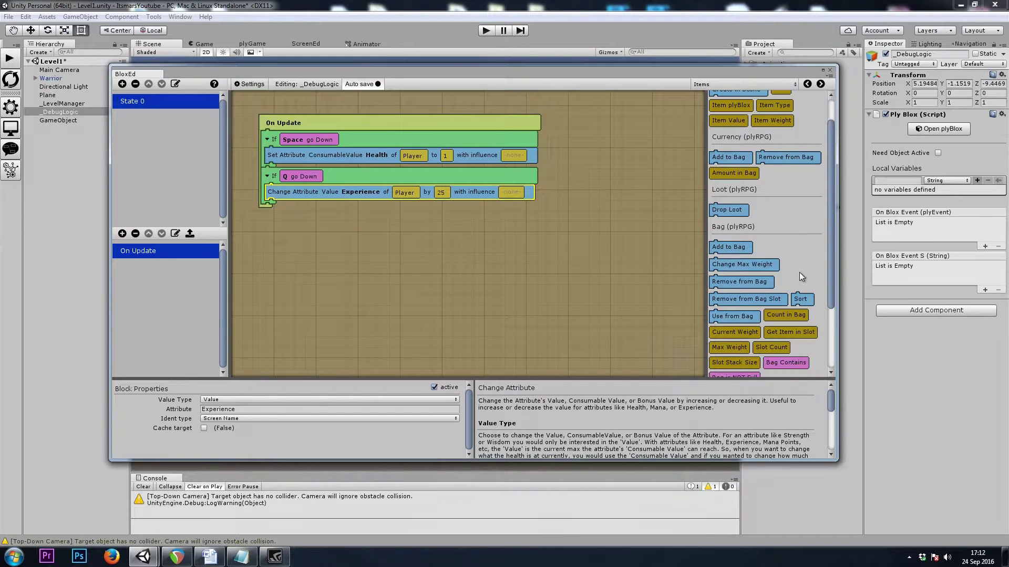
scroll(799, 276, up, 1)
scroll(803, 240, down, 2)
scroll(772, 205, down, 1)
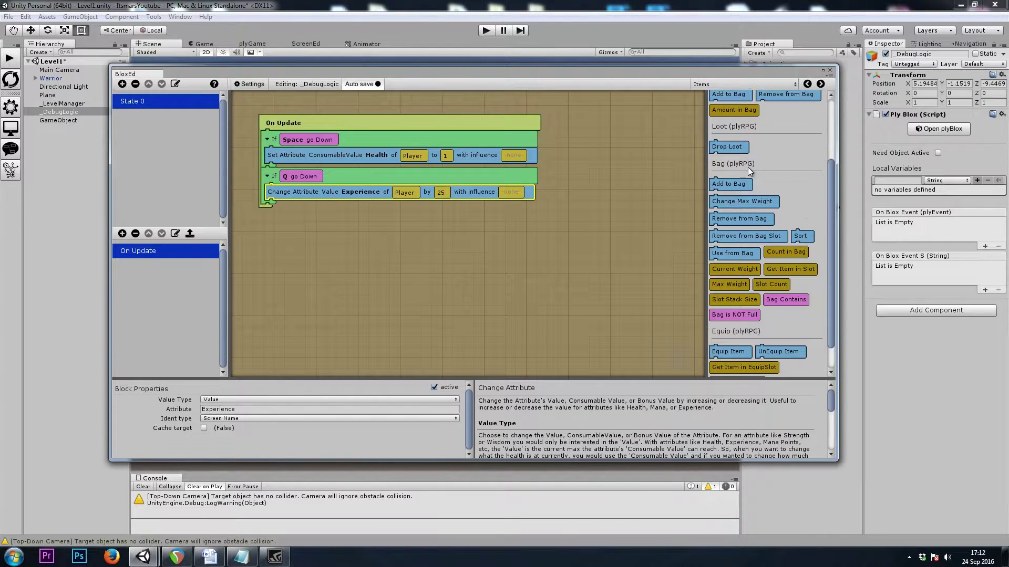
click(739, 187)
drag(736, 183, 299, 197)
click(320, 193)
key(Delete)
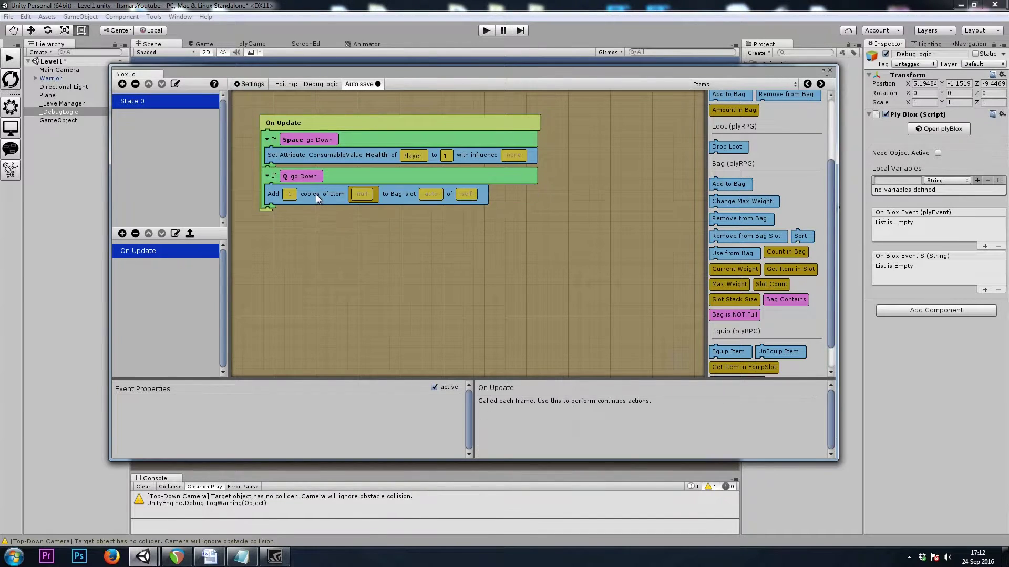
Select the Add to Bag block's Item slot and browse the Select Item picker.
click(364, 195)
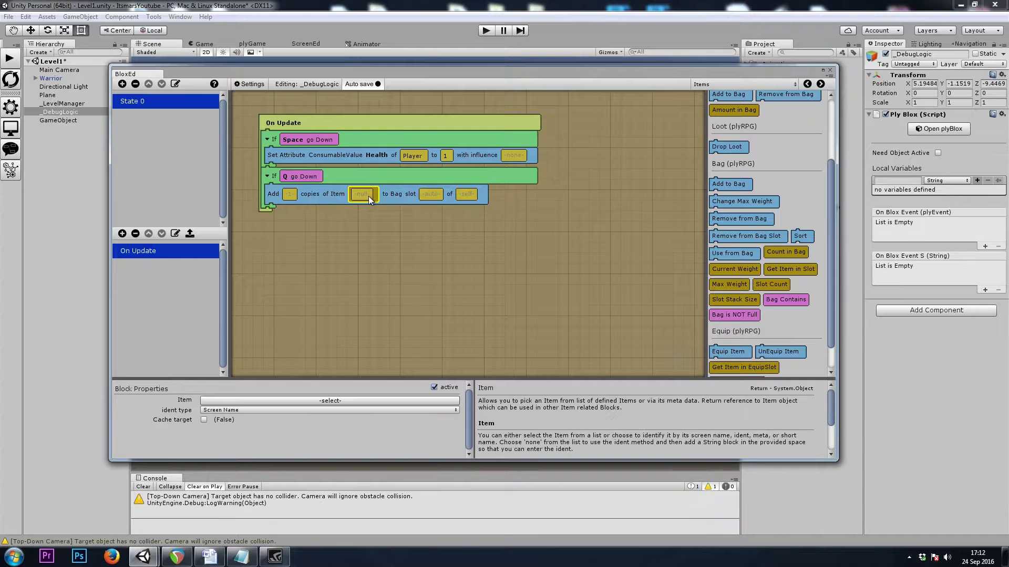
click(320, 402)
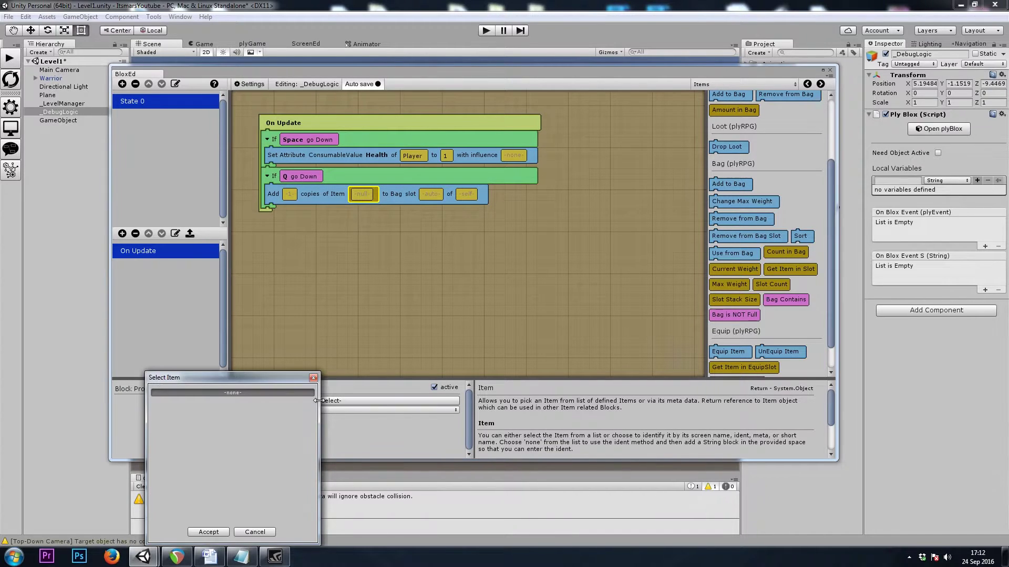
click(314, 379)
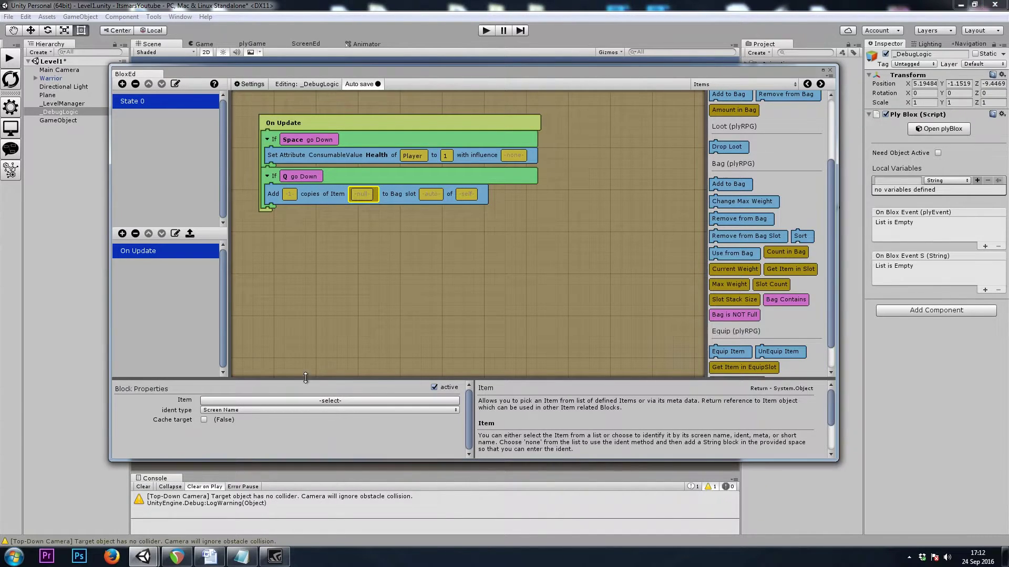
click(352, 399)
Rename the empty GameObject in the Hierarchy to HealthPotion.
click(314, 379)
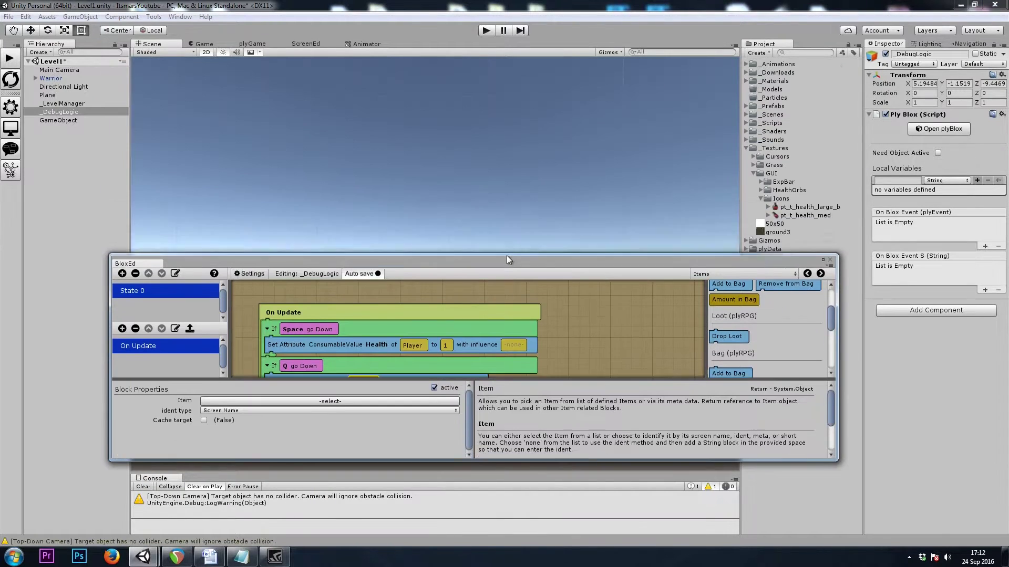
drag(502, 65, 505, 194)
click(92, 155)
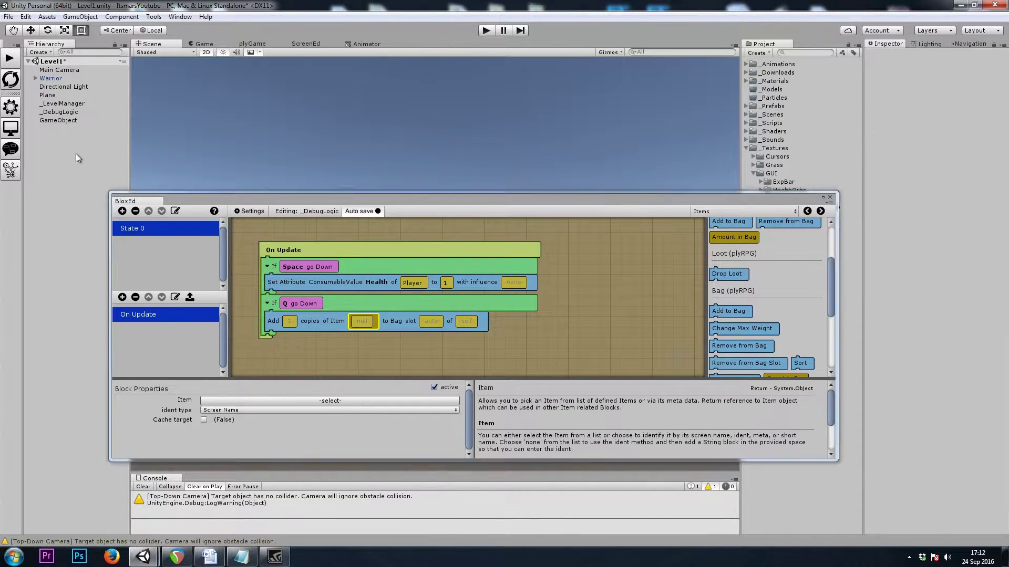
click(79, 120)
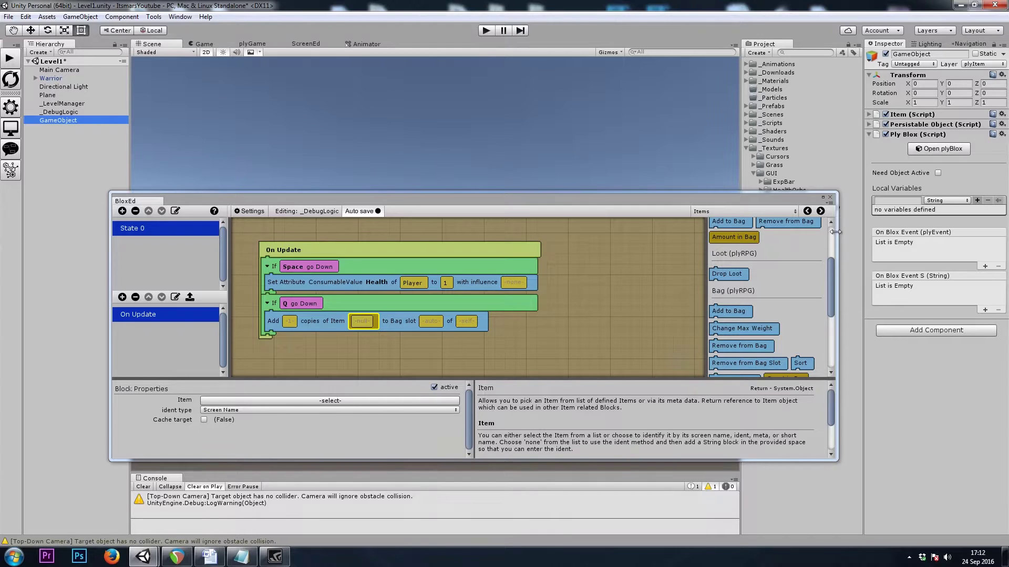
drag(837, 315, 708, 316)
click(66, 121)
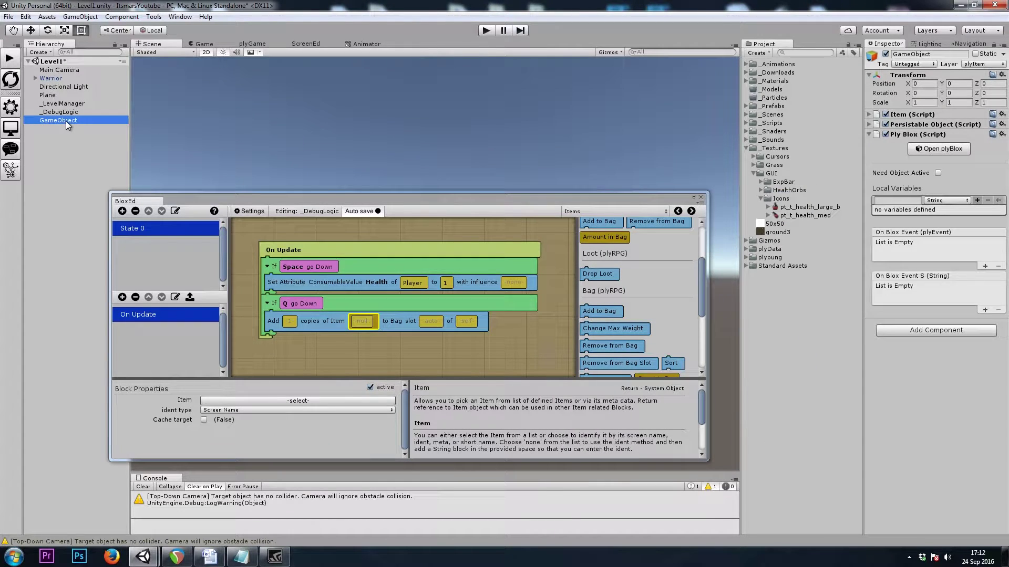
click(65, 121)
text(HealthPot)
text(ion)
key(Return)
Create an Items folder under _Prefabs and save HealthPotion there as a prefab.
click(748, 107)
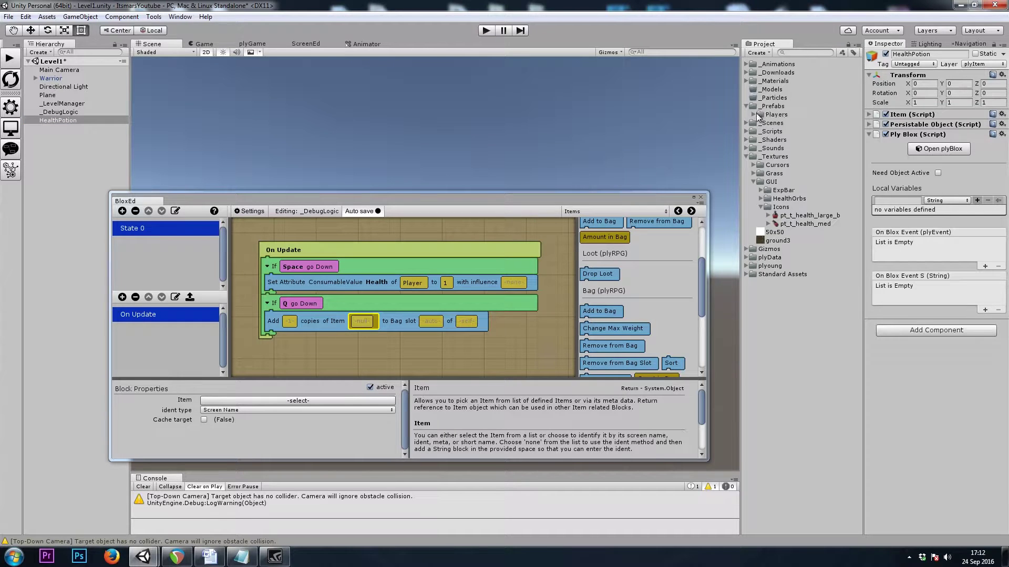
right_click(765, 106)
click(733, 112)
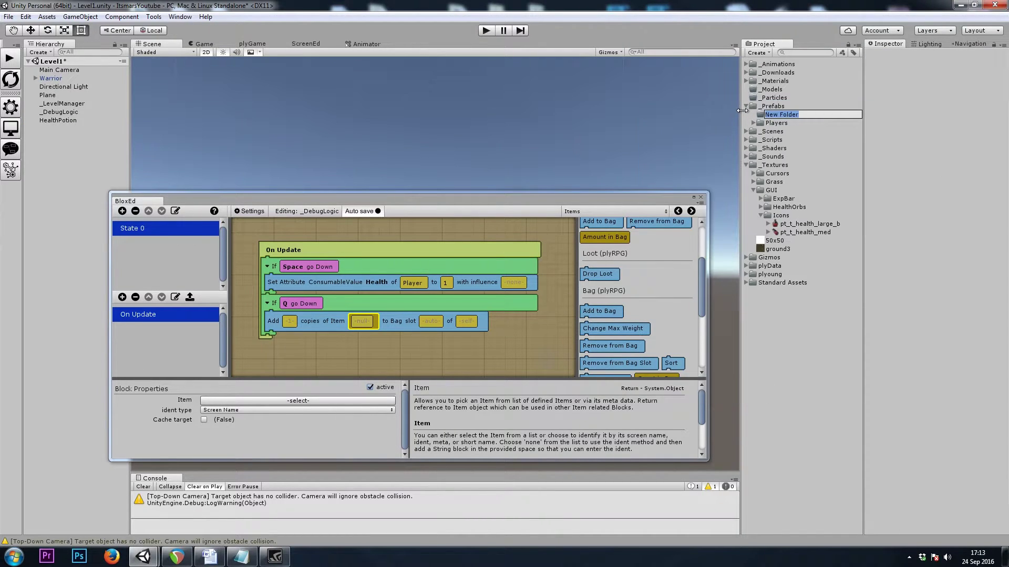
text(Items)
key(Return)
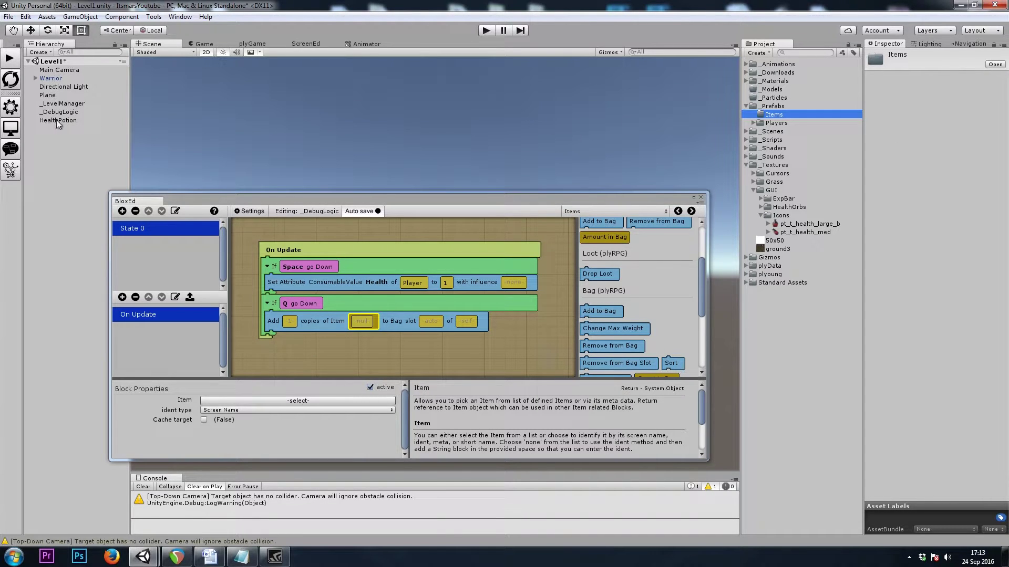
drag(52, 123, 775, 116)
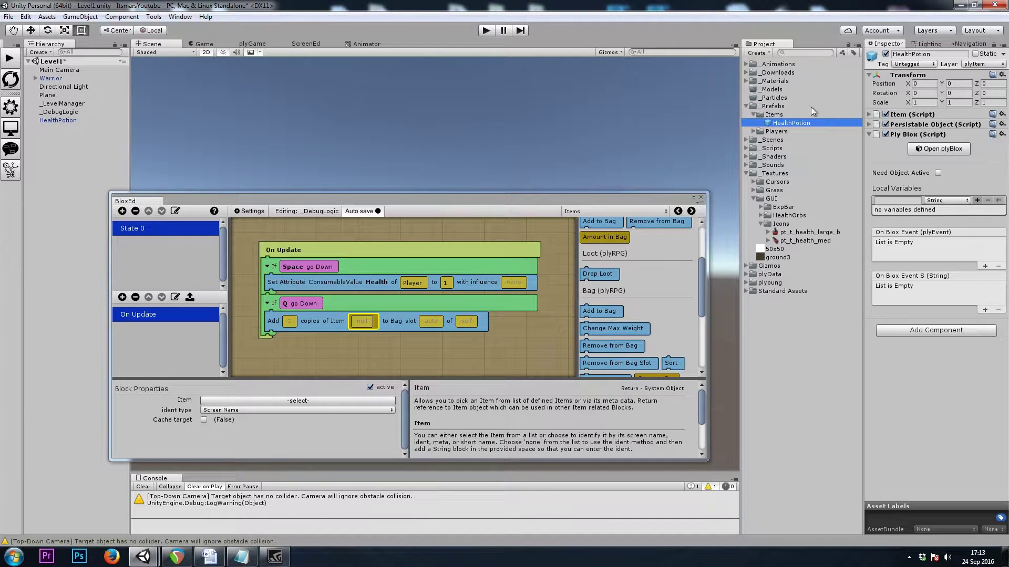
Refresh plyGame's Items list so Healing Potion is listed, and clear the console.
click(253, 45)
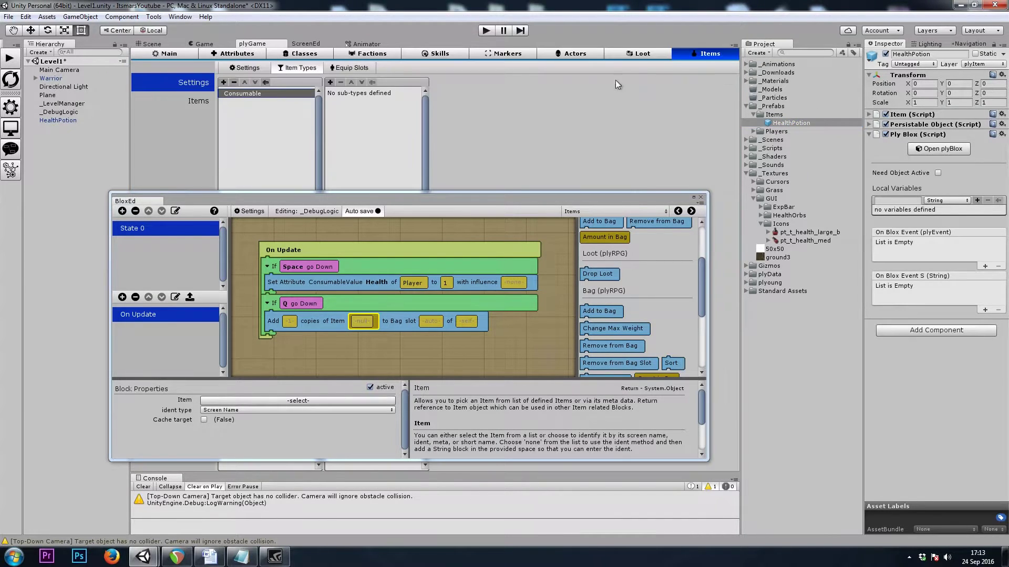
click(206, 103)
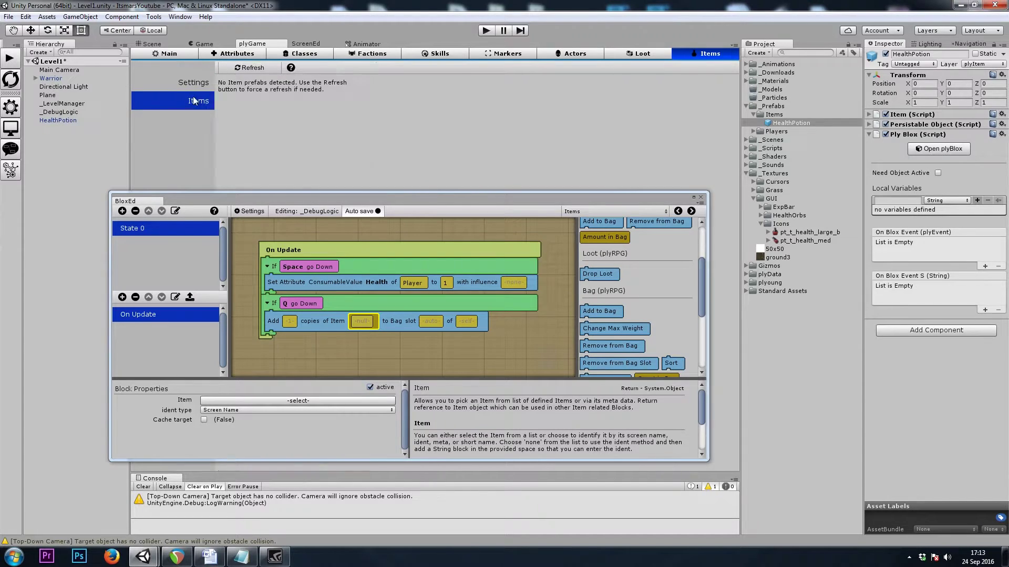
click(253, 68)
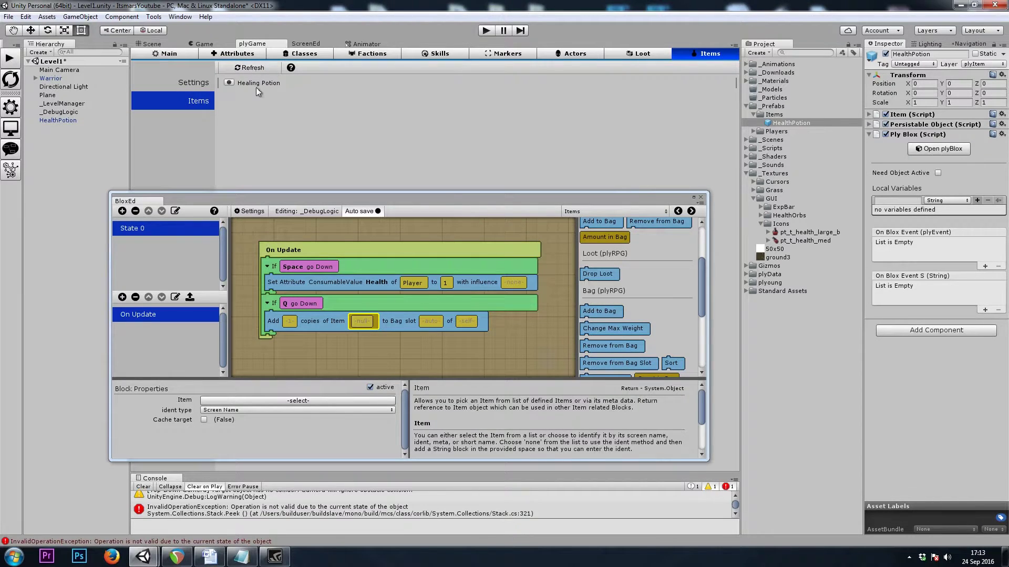
click(144, 486)
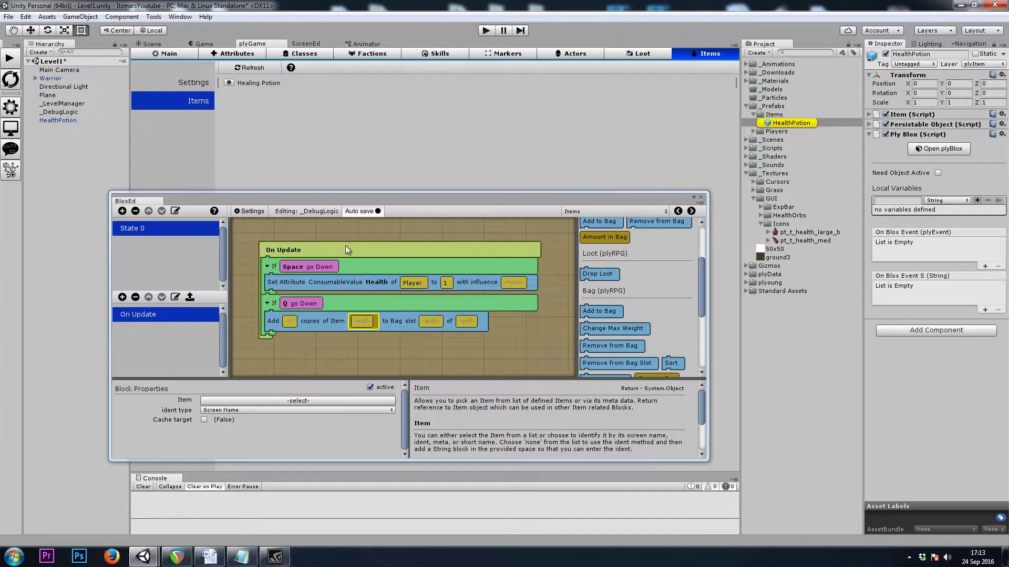
Make the Q block add Healing Potion to the Player's bag, then close BloxEd.
click(315, 311)
click(364, 320)
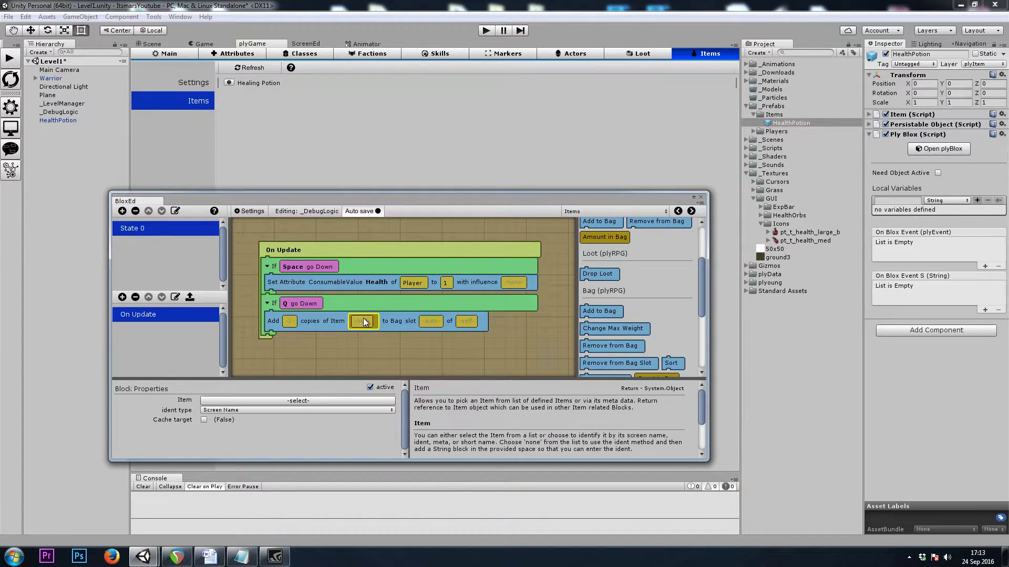
click(238, 401)
click(208, 539)
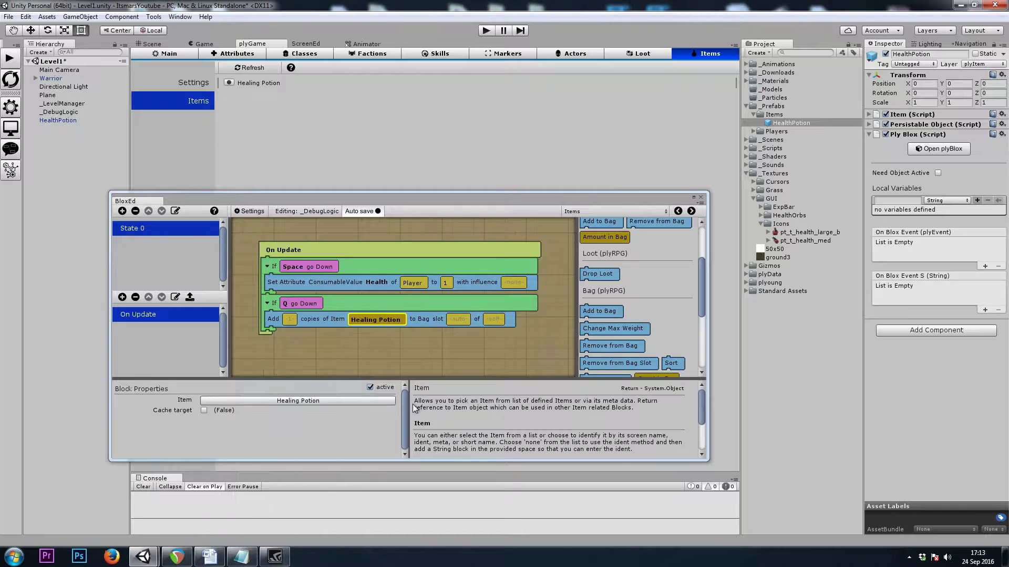
scroll(439, 321, down, 1)
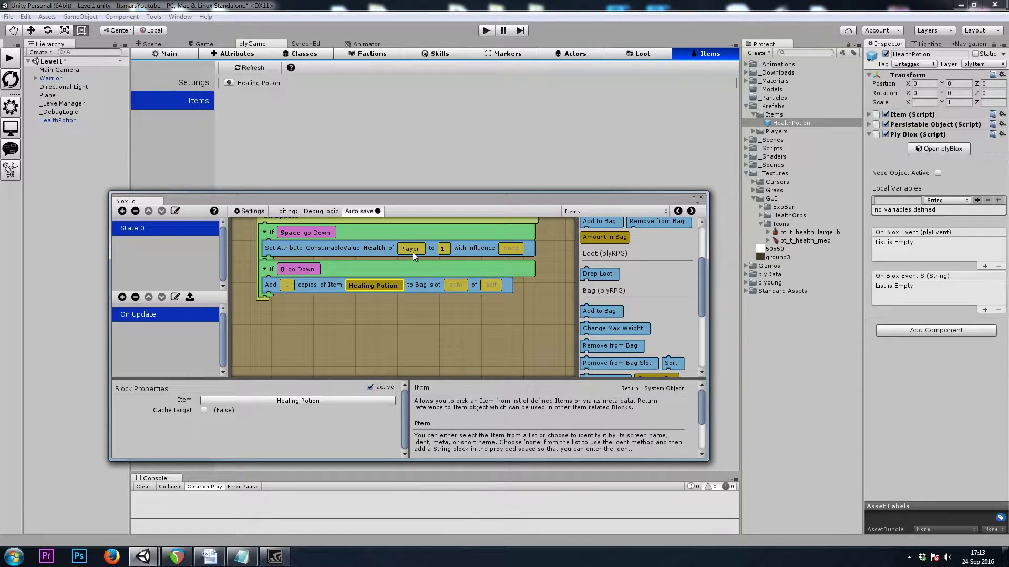
ctrl+drag(409, 249, 492, 287)
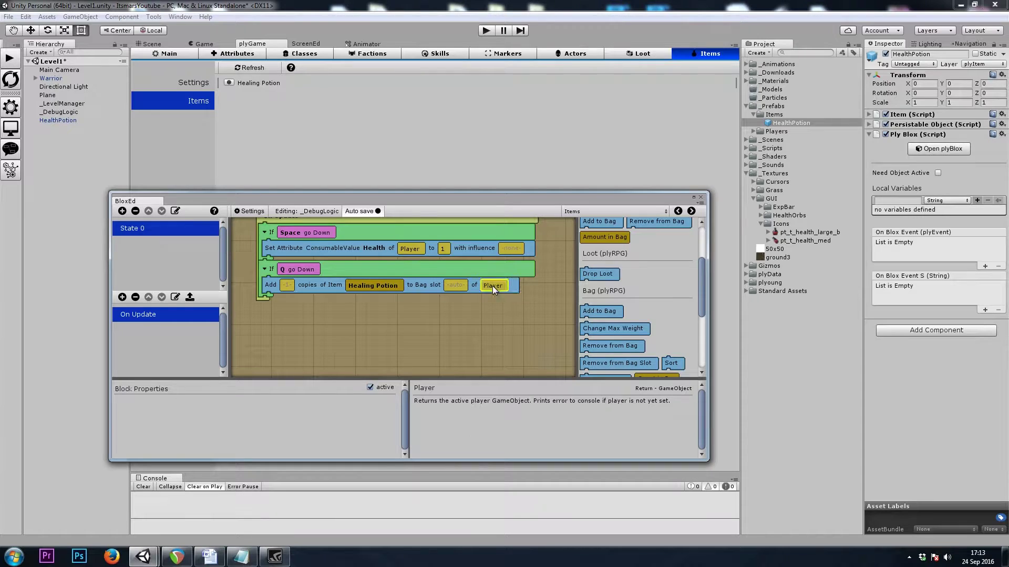
click(698, 200)
Play-test, using the Healing Potion from the bag twice to refill the health orb.
click(485, 30)
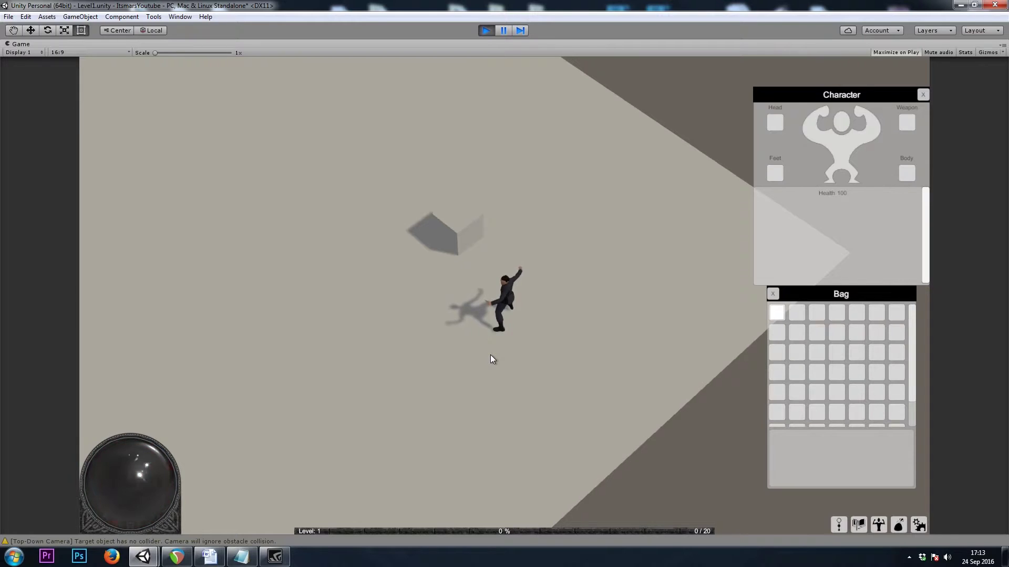
click(779, 315)
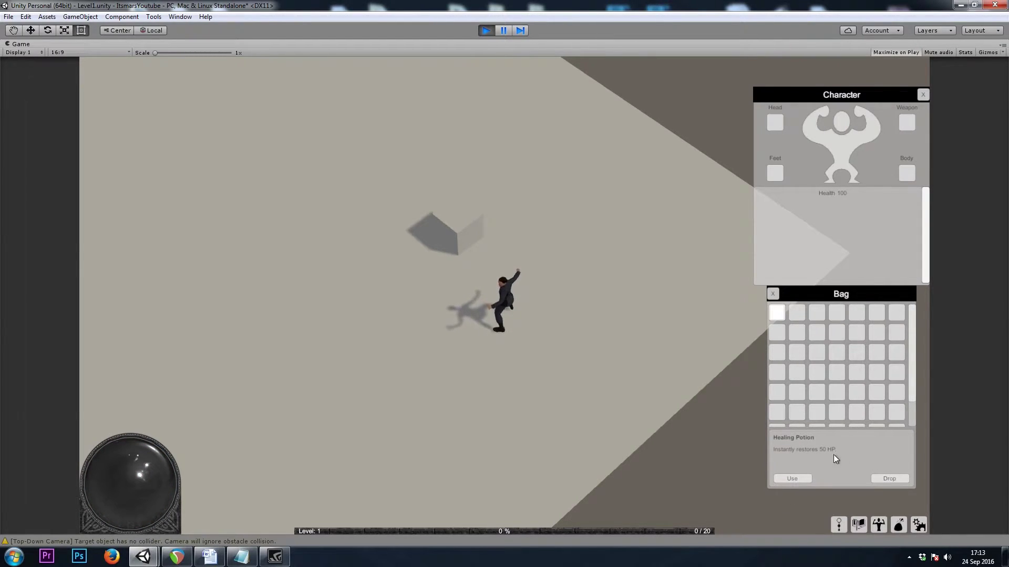
click(795, 480)
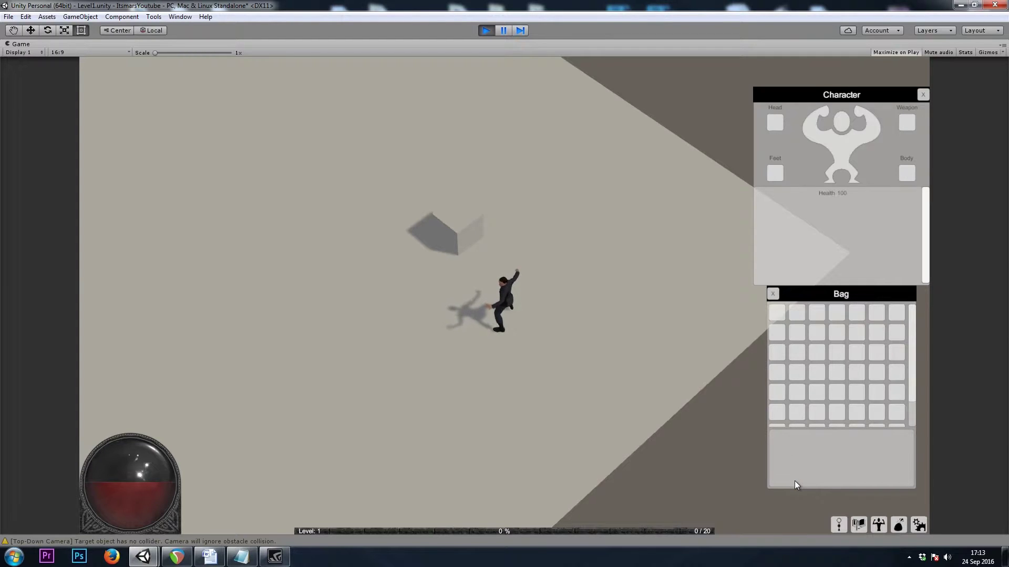
click(780, 315)
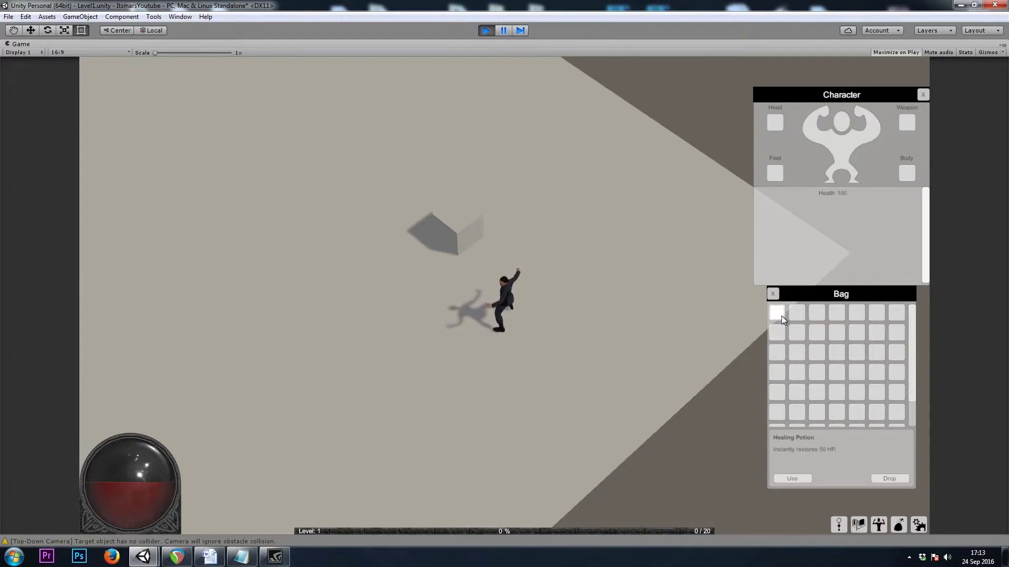
click(797, 478)
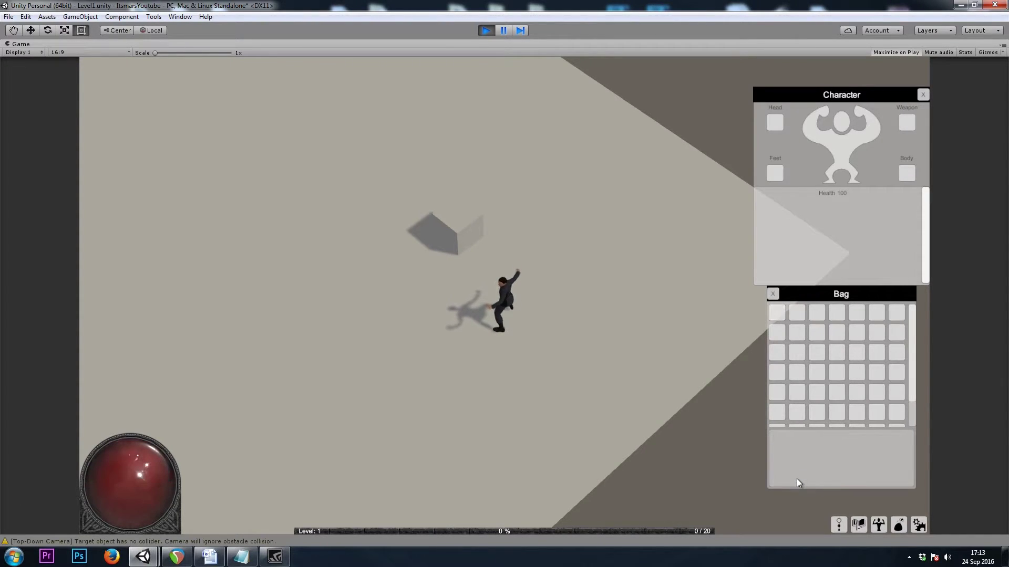
click(778, 317)
Stop play mode and set pt_t_health_med as the HealthPotion item's image.
click(483, 31)
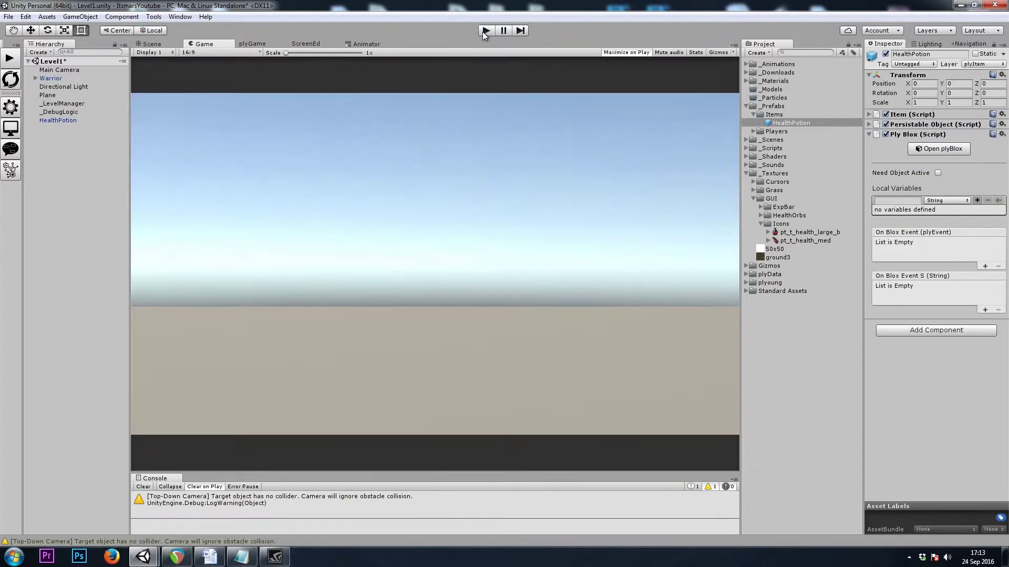
click(904, 115)
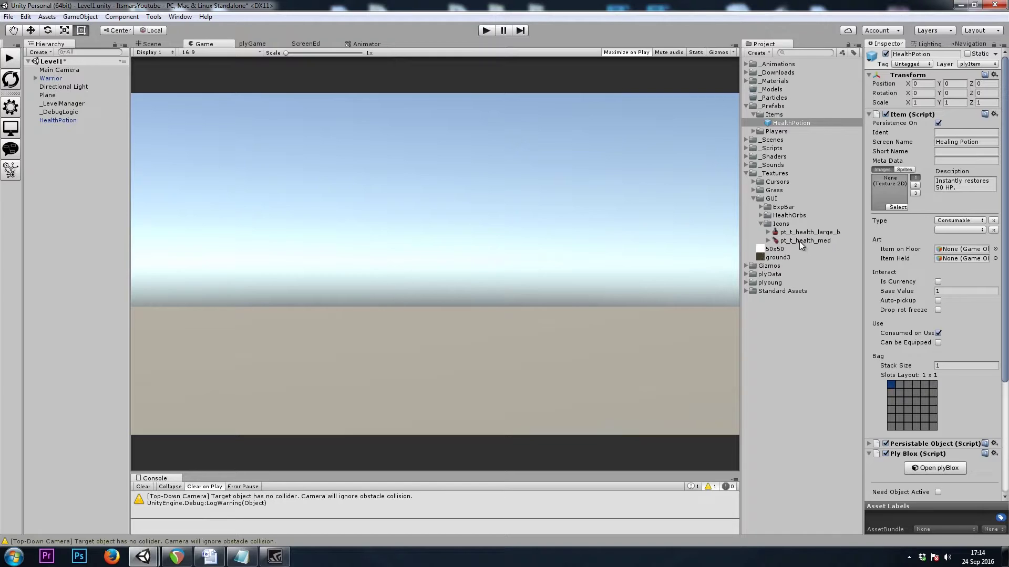
drag(799, 241, 894, 201)
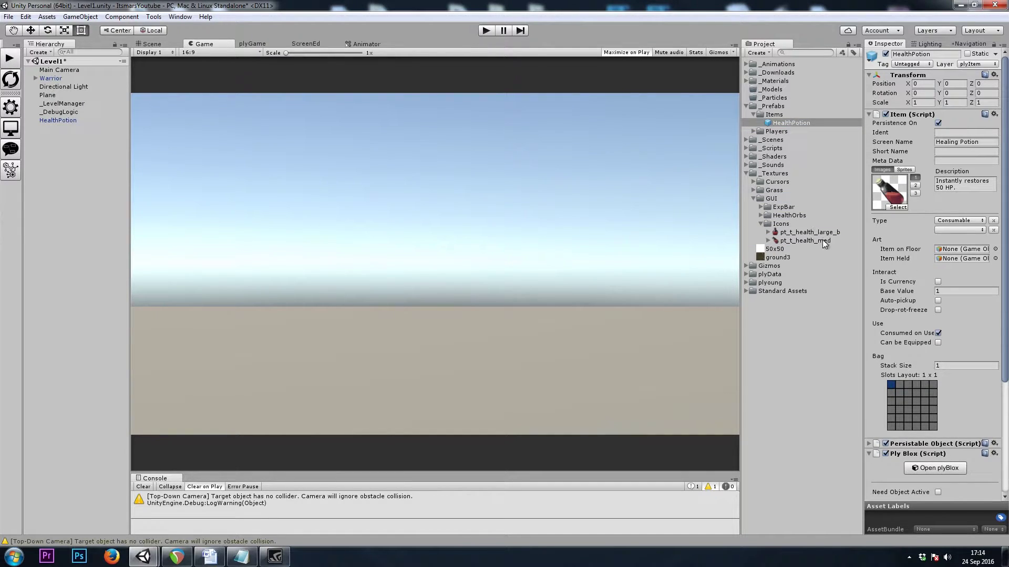
click(905, 170)
click(883, 171)
Browse the plyRPG Documentation folder's sample_ui and sample_ui_using_sprites files.
click(744, 175)
click(746, 199)
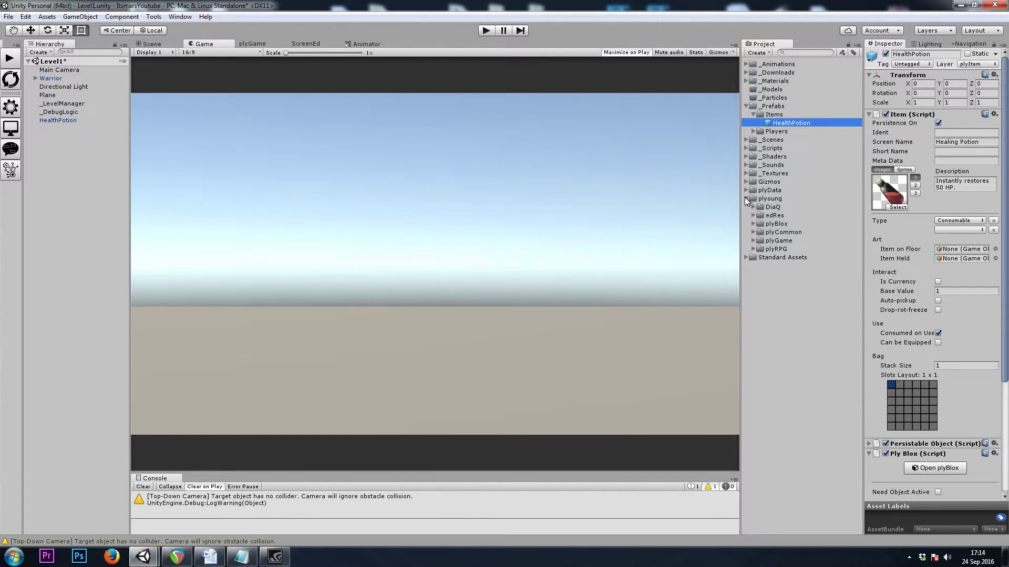
click(752, 249)
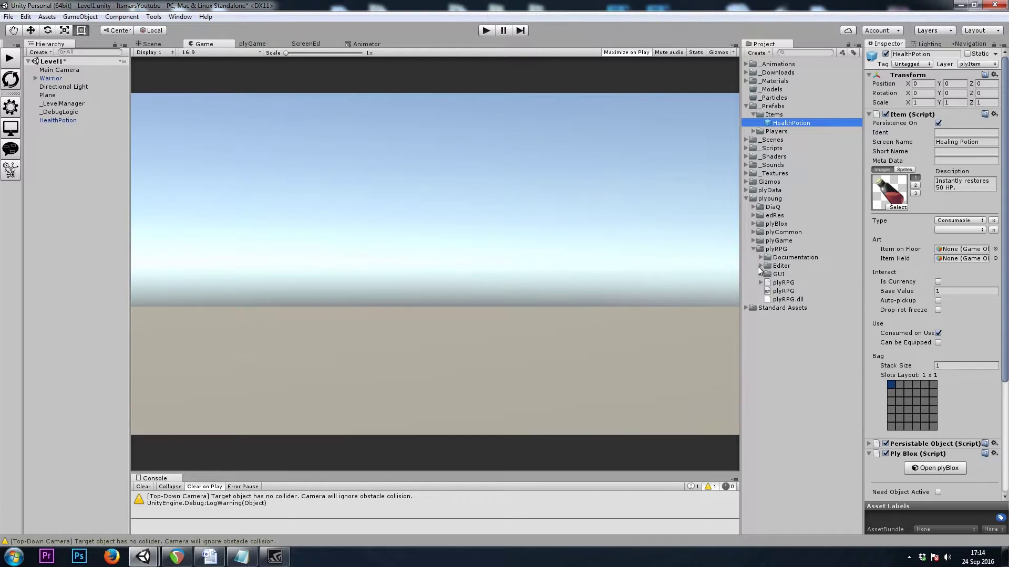
click(760, 266)
click(761, 258)
click(799, 283)
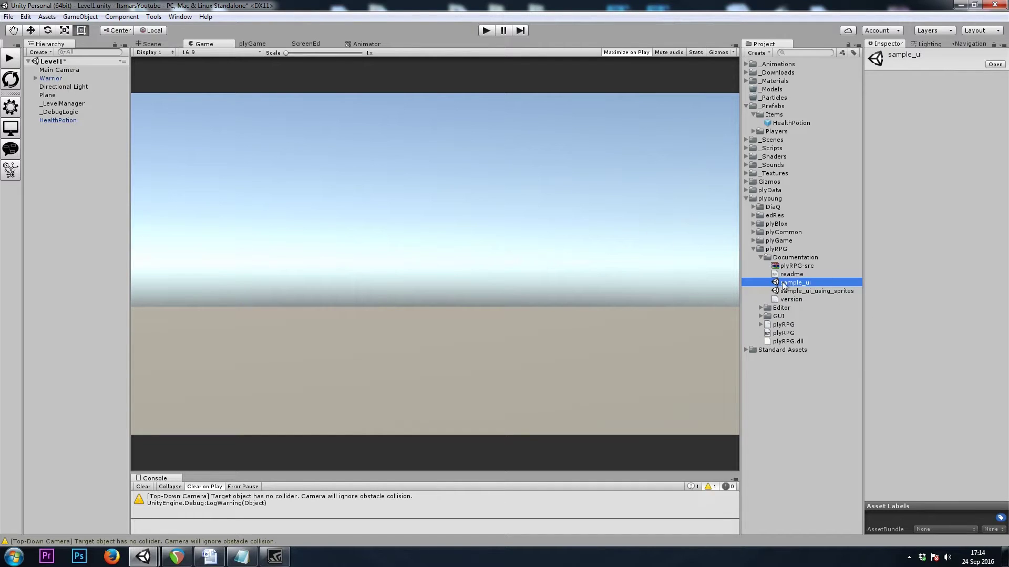
click(817, 292)
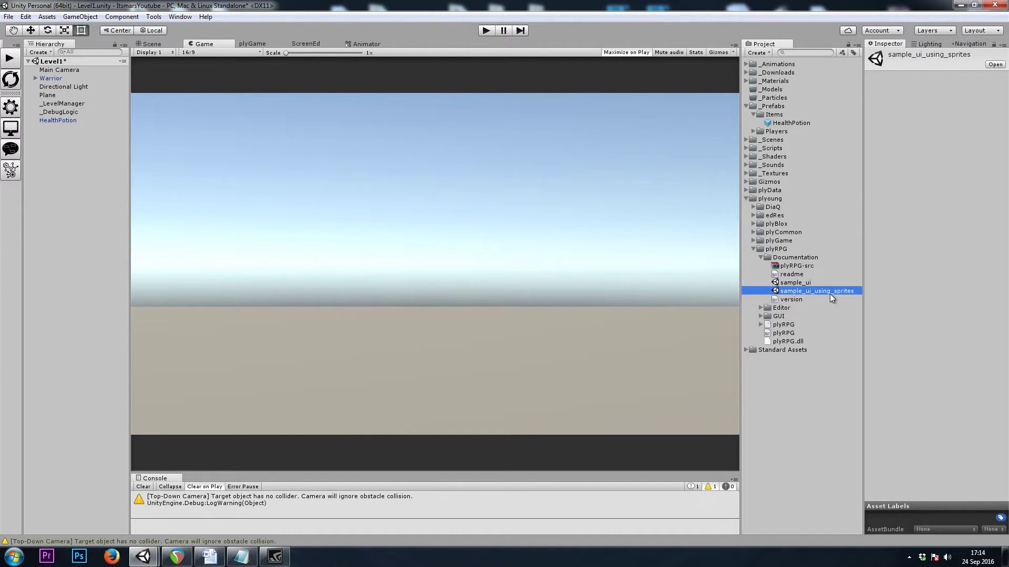
click(797, 283)
Recheck the HealthPotion prefab's image/sprite setting, collapse _Textures and plyoung, and select the scene HealthPotion.
click(792, 123)
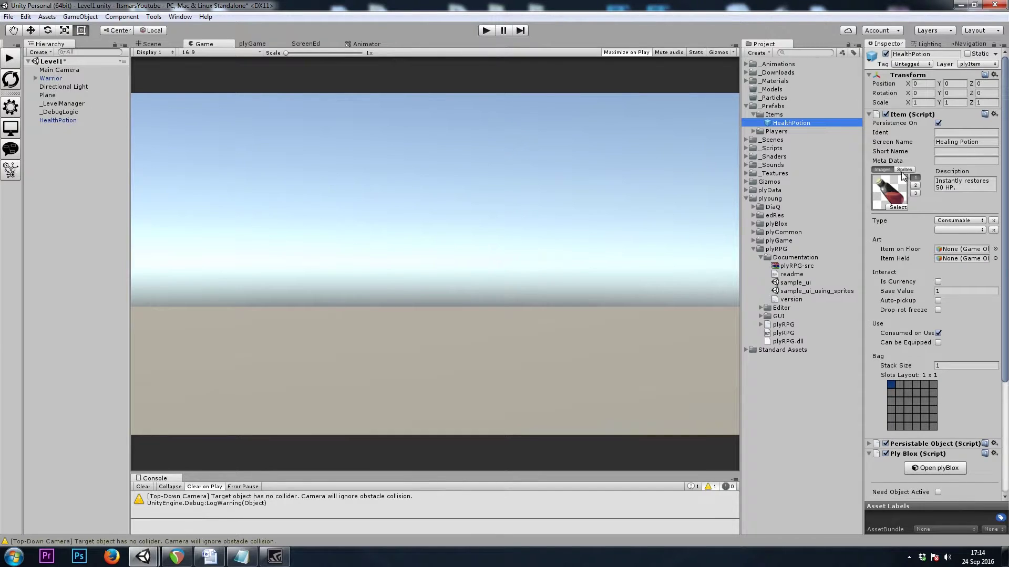
click(886, 172)
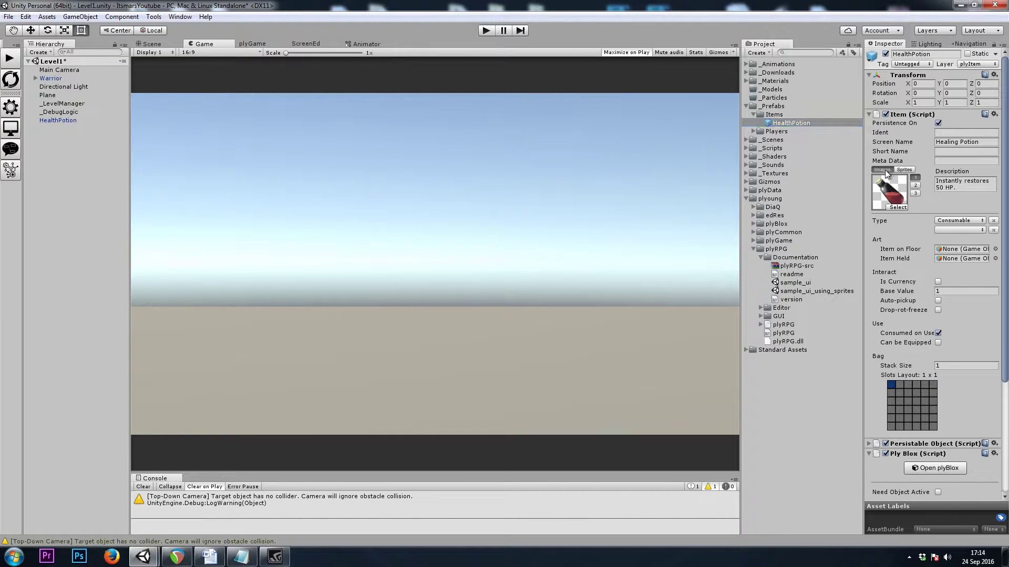
click(904, 170)
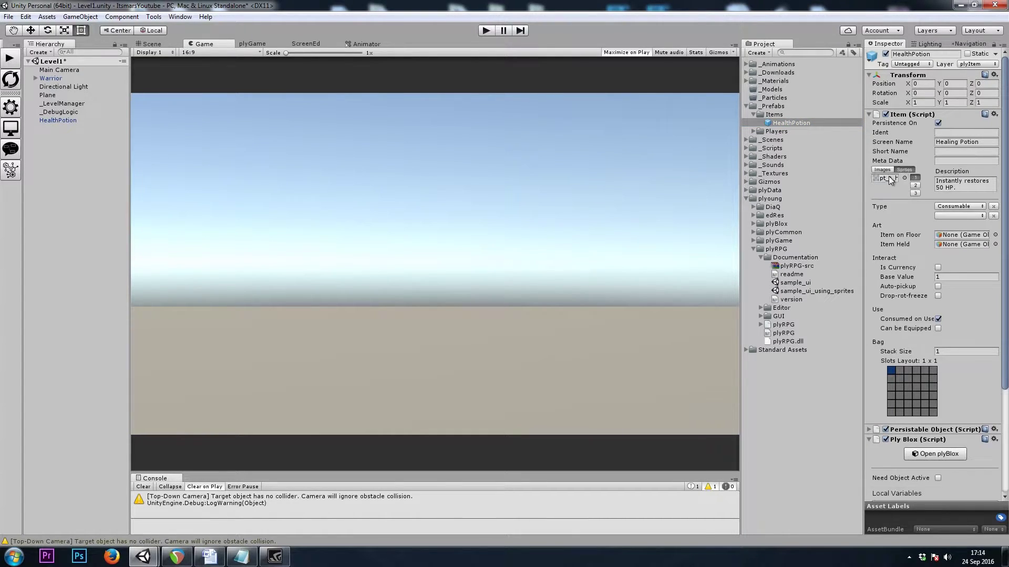
click(746, 172)
click(745, 198)
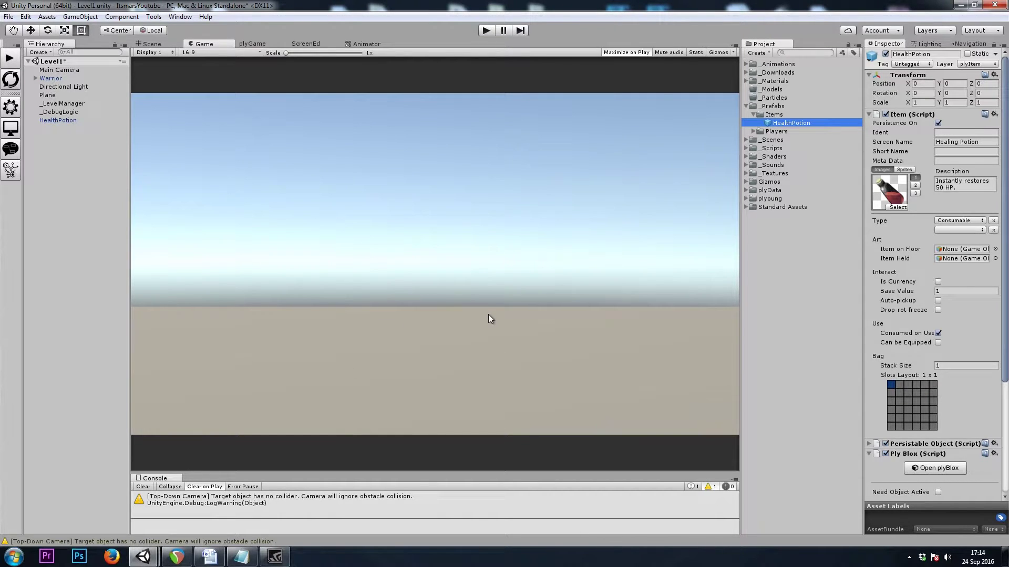
click(92, 158)
Delete HealthPotion from the scene and create an empty object named RestorationPotion.
click(59, 121)
key(Delete)
right_click(53, 139)
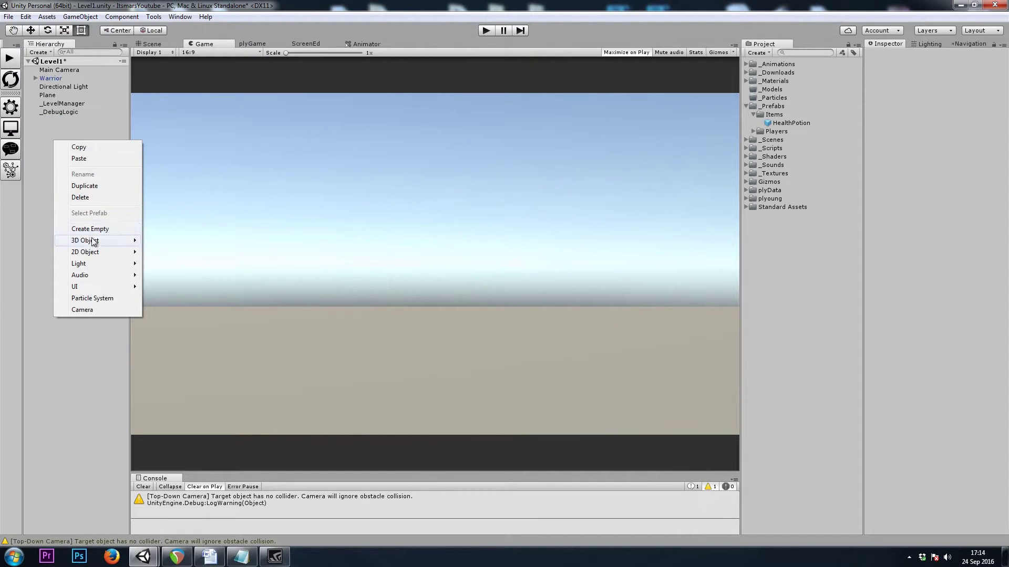
click(79, 229)
click(64, 120)
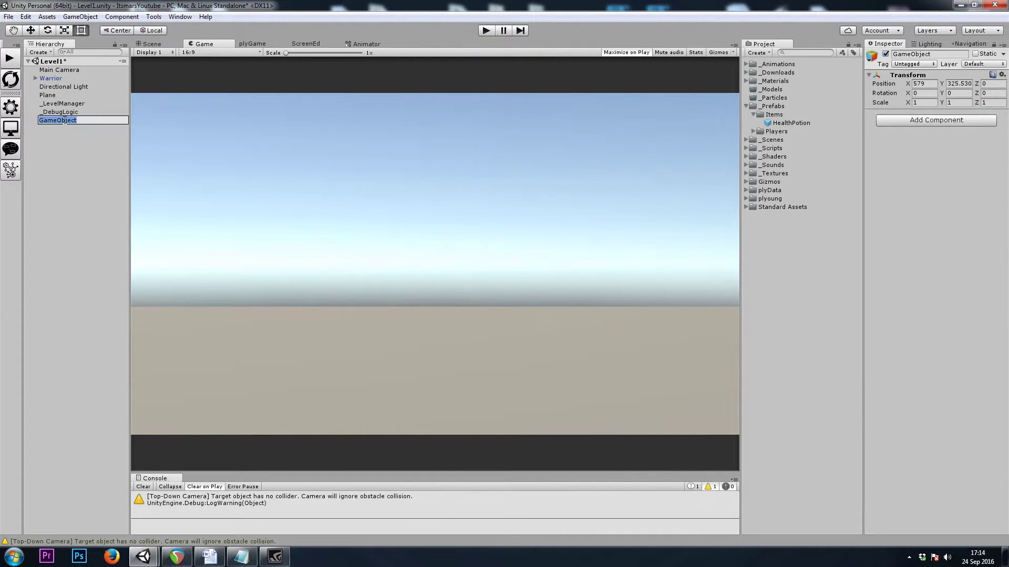
text(Re)
text(onPotion)
key(Return)
Reselect RestorationPotion and start editing its X position.
click(84, 170)
click(106, 121)
click(94, 121)
click(926, 83)
text(0)
Zero RestorationPotion's position and add an Item System Item component.
key(Tab)
text(0)
click(941, 121)
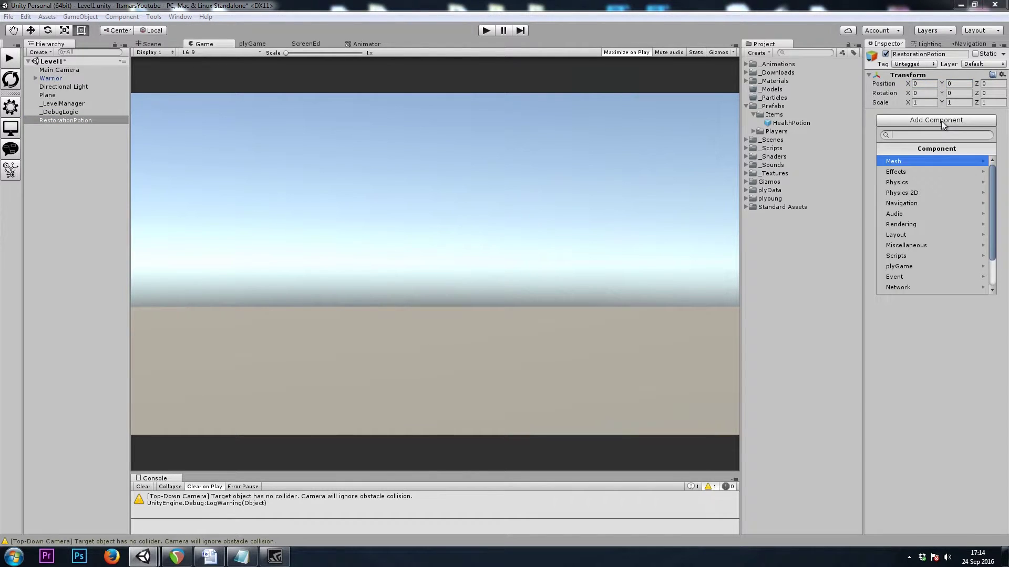
click(914, 255)
click(906, 204)
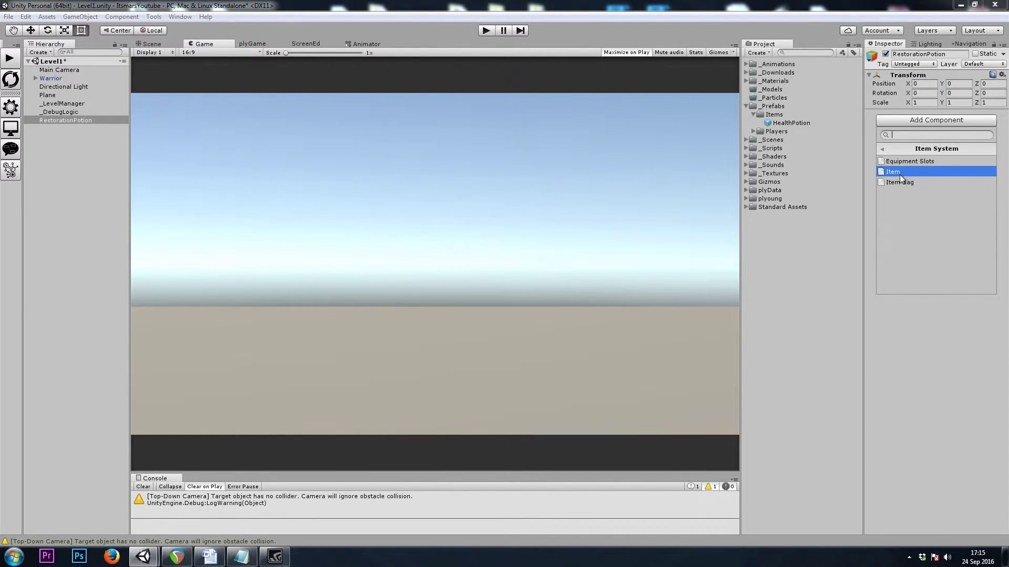
click(899, 173)
Name the item Restoration Potion, describe healing 100 over 5 seconds, make it Consumable, consumed on use.
click(950, 142)
text(RestorationPotion)
click(972, 142)
click(952, 180)
text(Heals 100 health)
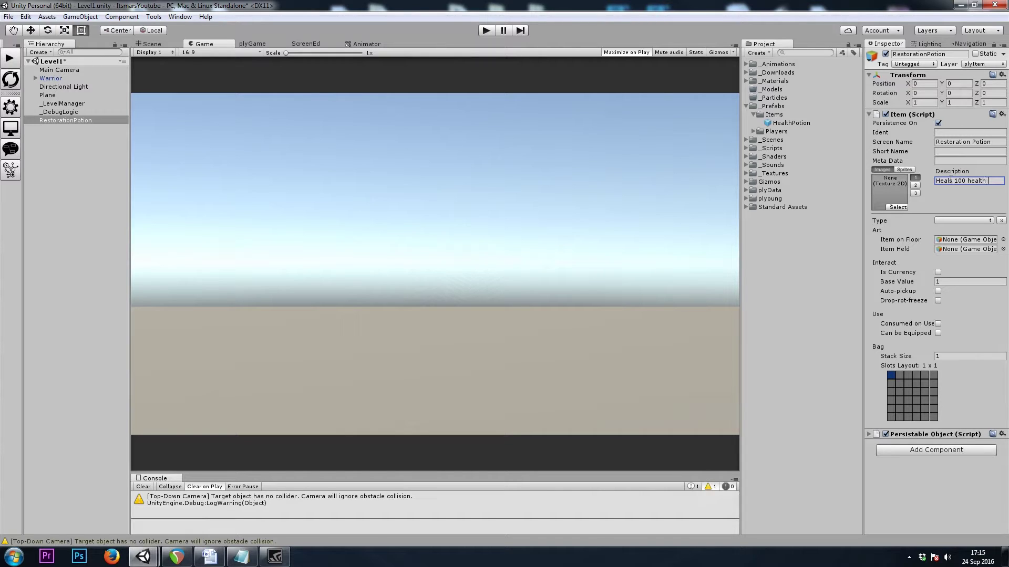
text(over)
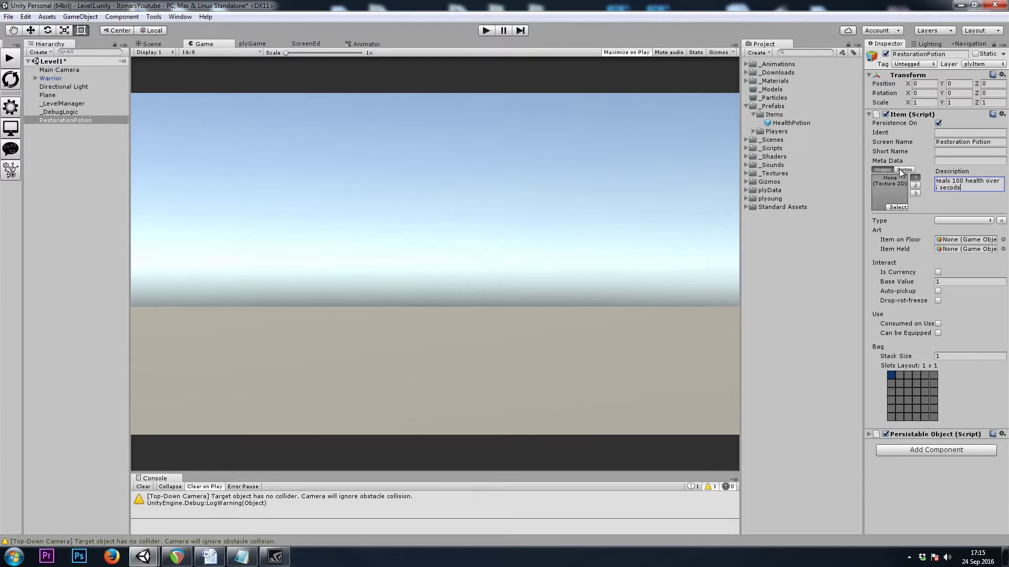
drag(935, 188, 956, 192)
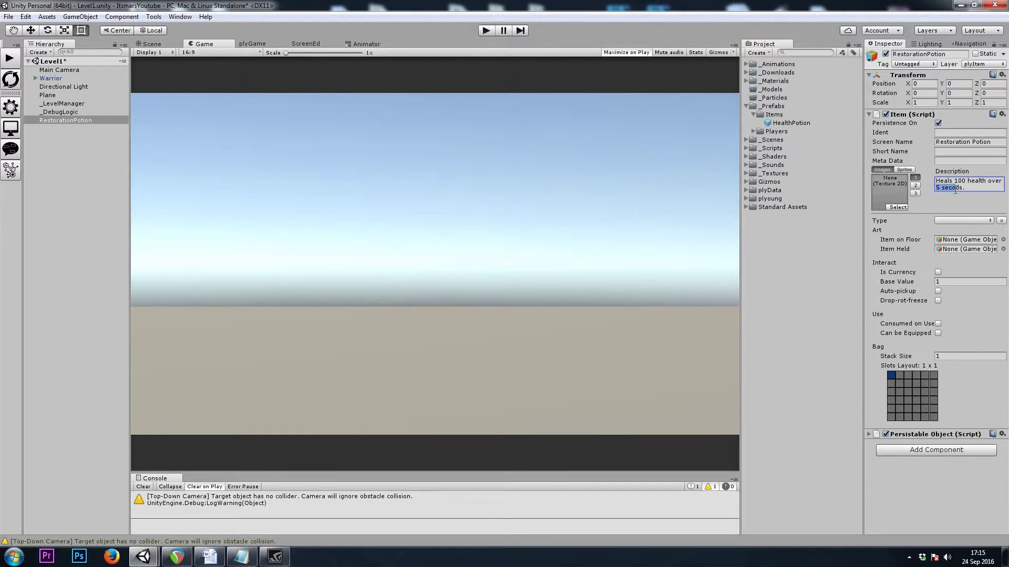
click(962, 222)
click(968, 234)
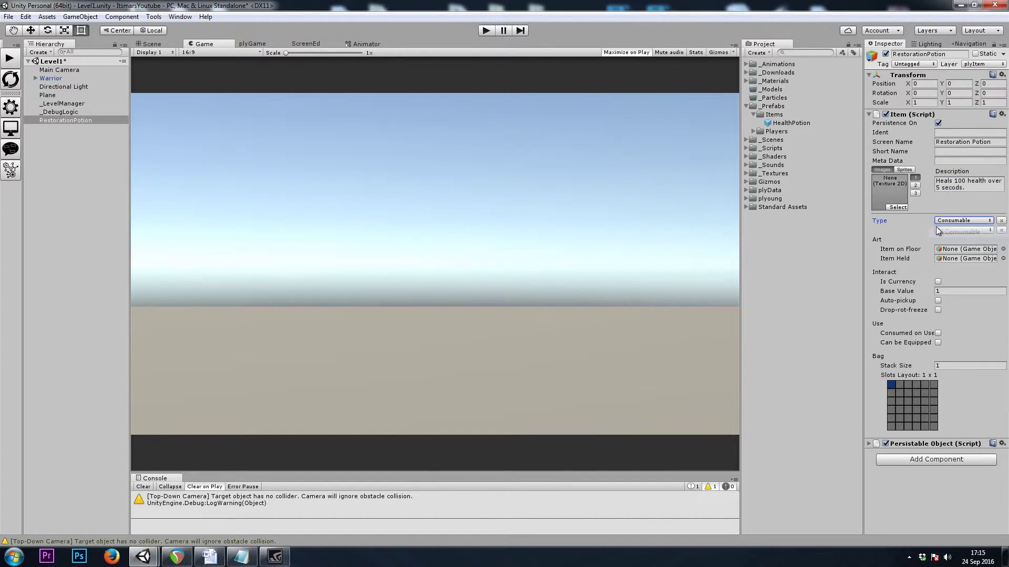
click(938, 334)
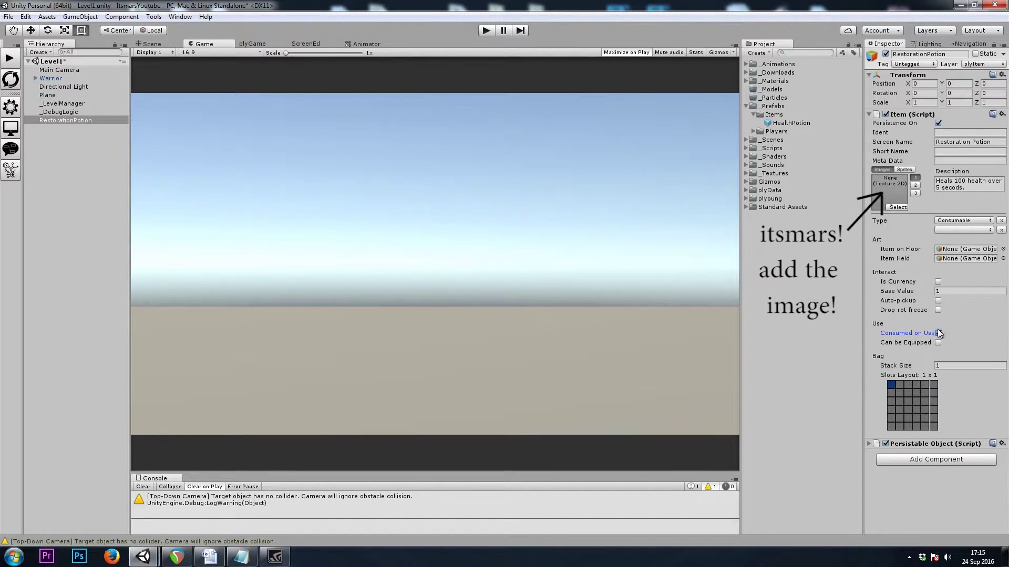
click(898, 114)
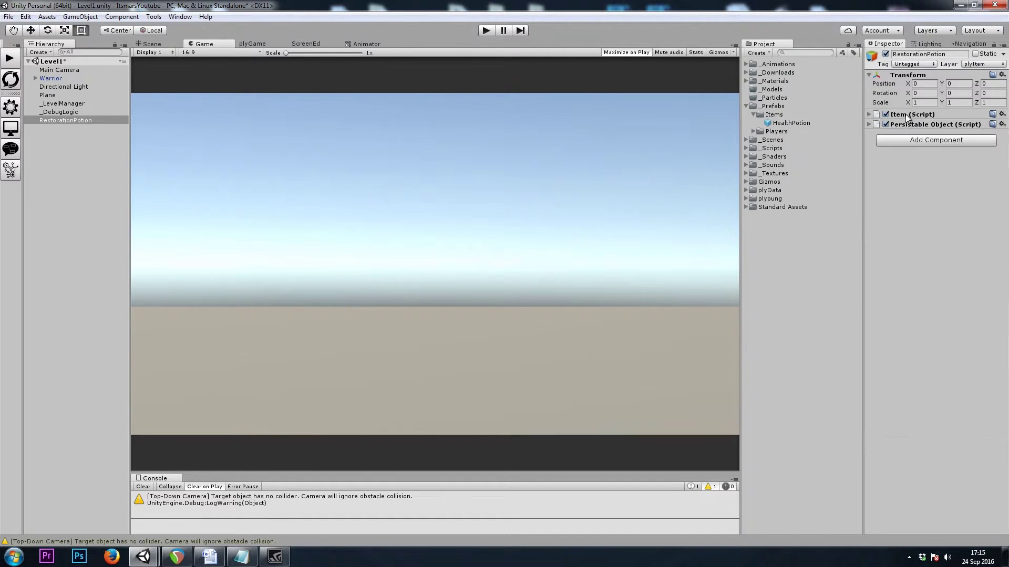
Add a Ply Blox component to RestorationPotion.
click(909, 144)
click(917, 283)
click(918, 219)
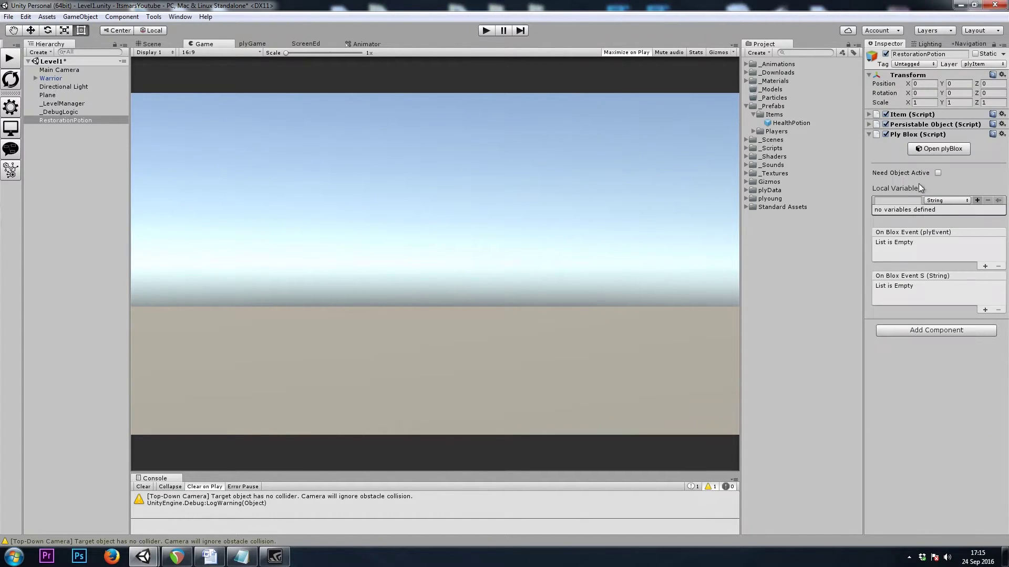
Add an On Use Item from Bag event to the first logic state and close BloxEd.
click(925, 152)
click(122, 212)
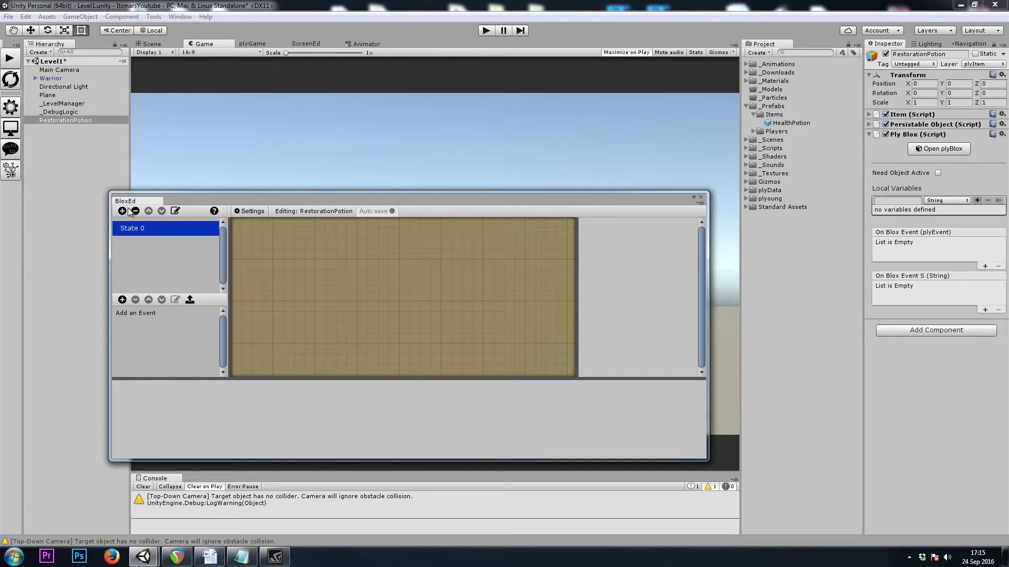
click(122, 301)
mouse_move(151, 381)
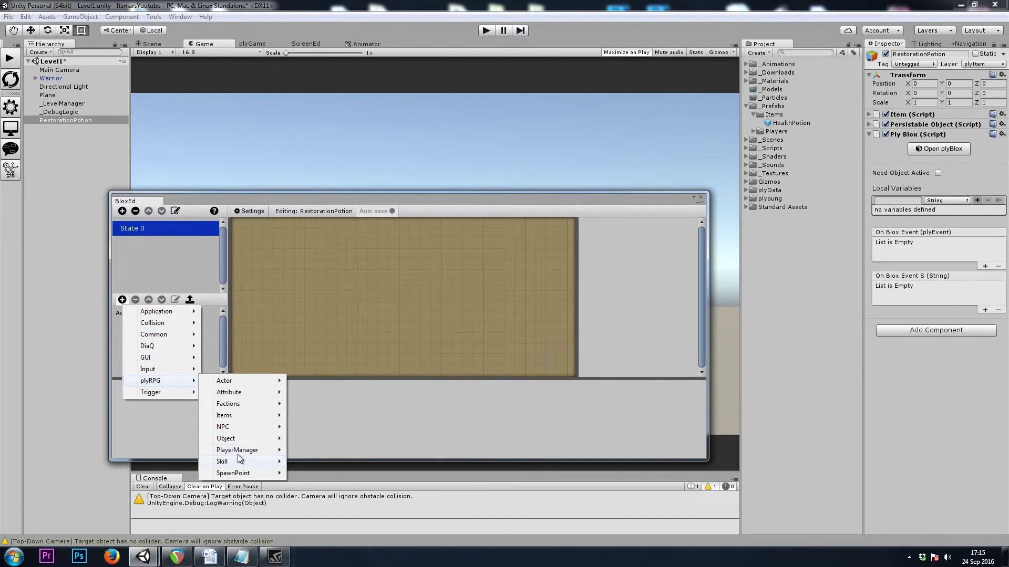
mouse_move(224, 416)
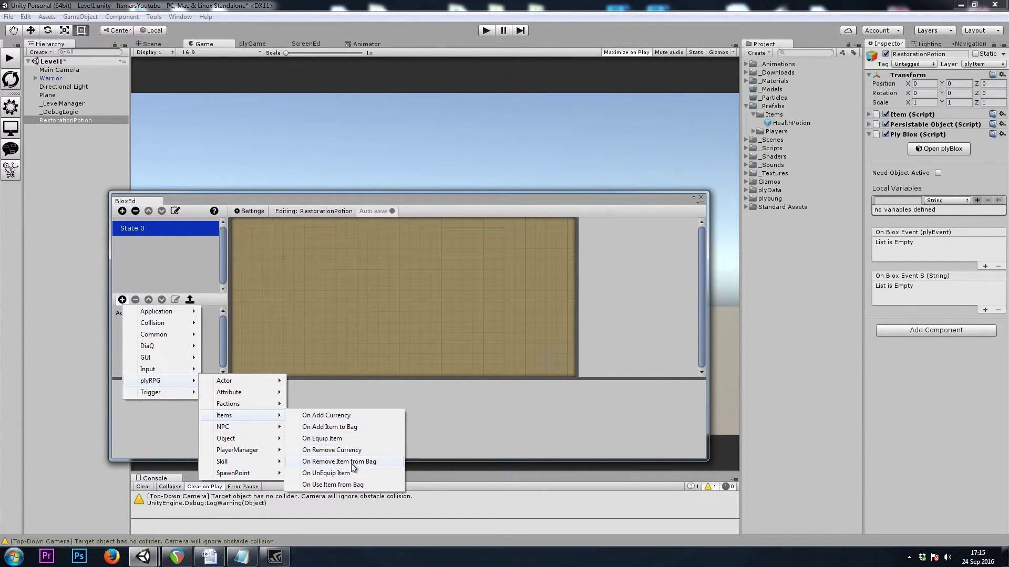
click(346, 485)
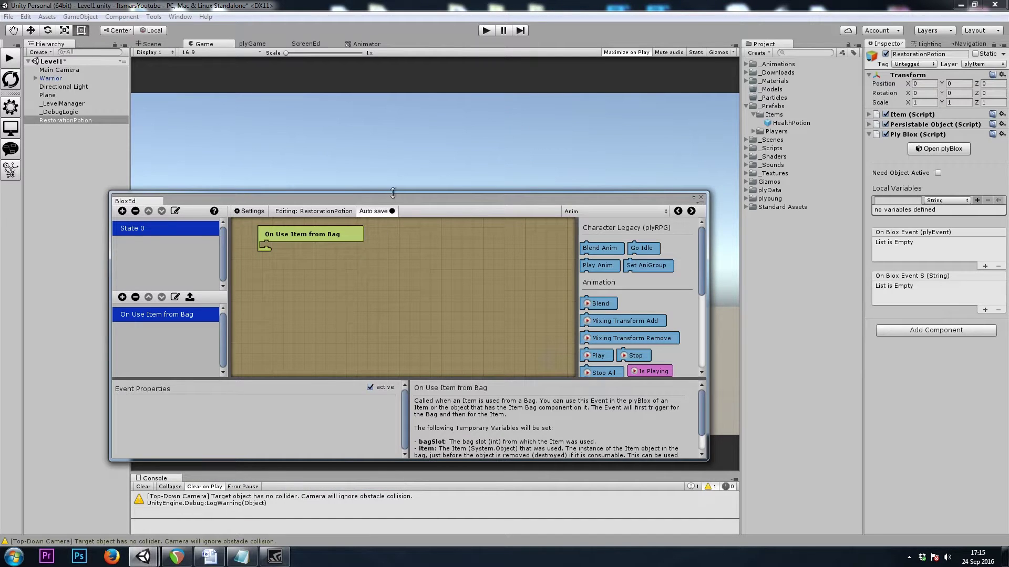
mouse_move(392, 193)
mouse_down()
mouse_move(383, 99)
mouse_move(439, 94)
mouse_up()
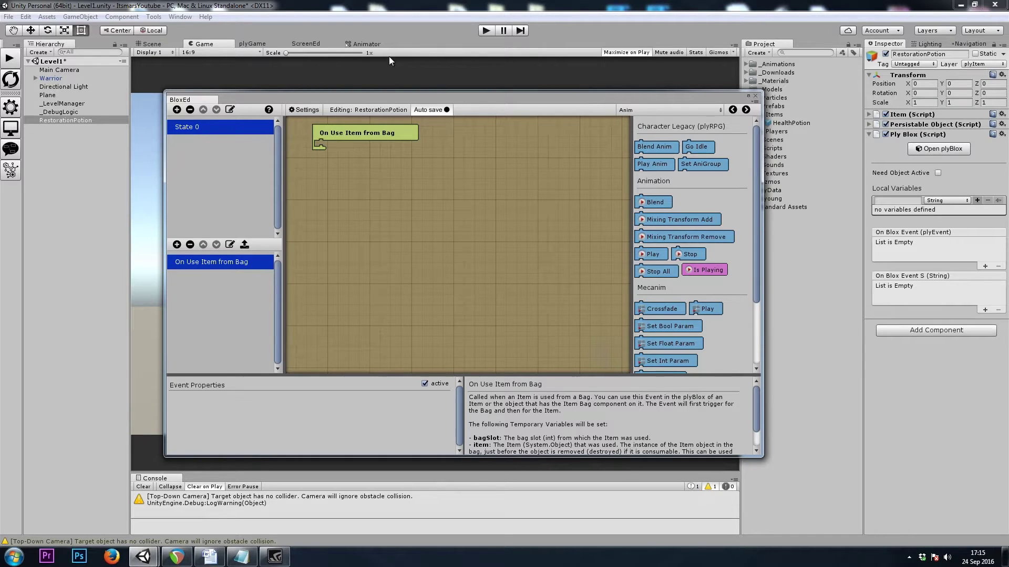
click(755, 98)
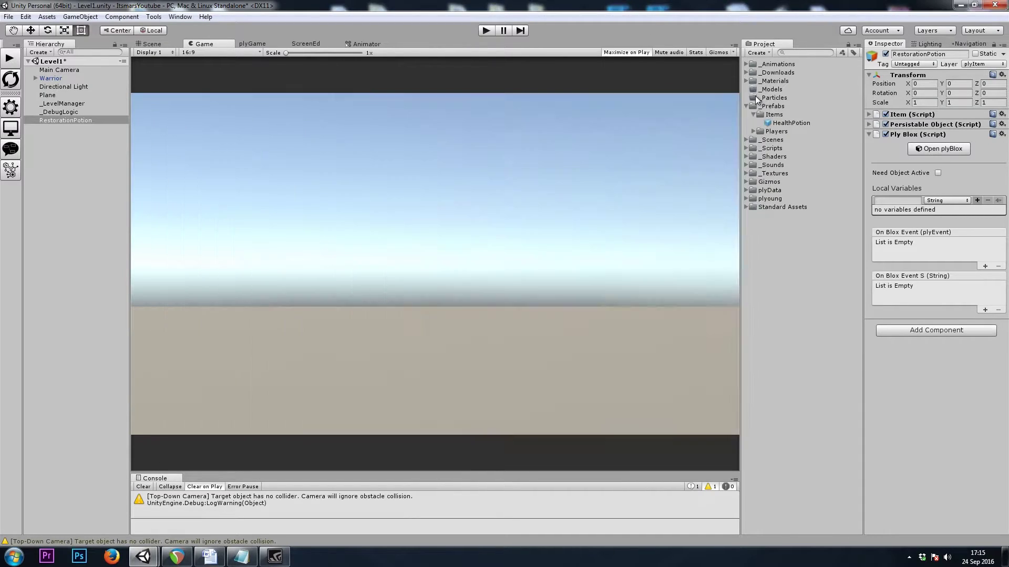
Add a Float local variable named hotTick to the Warrior's Ply Blox.
click(61, 79)
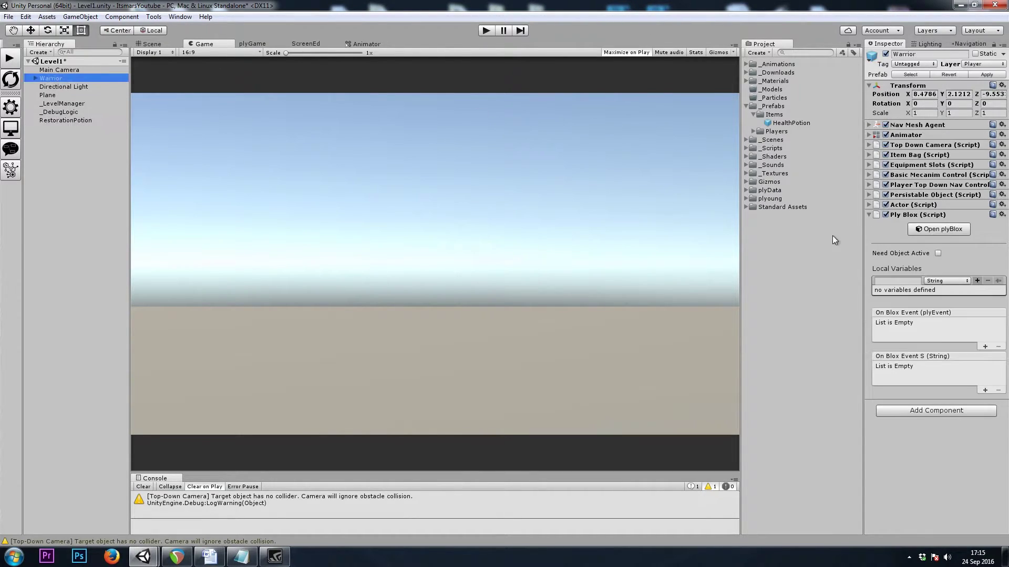
click(899, 281)
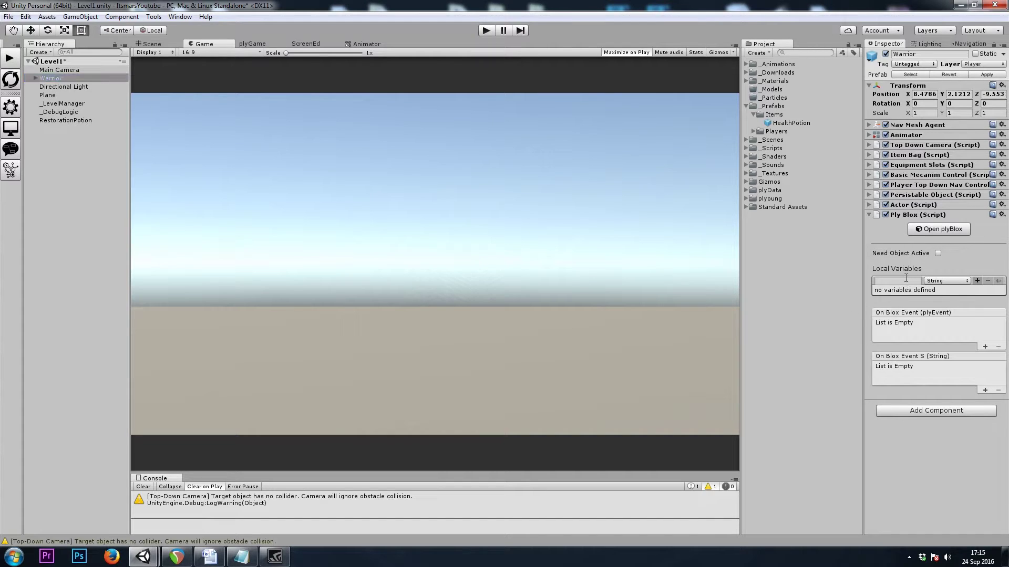
click(934, 281)
click(949, 322)
text(hot)
text(Tick)
click(977, 281)
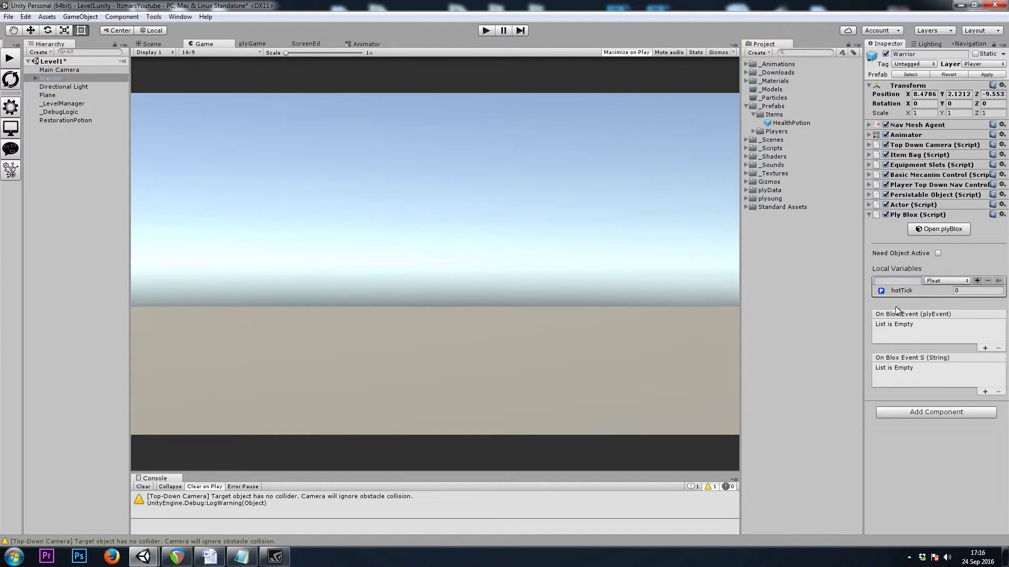
click(913, 294)
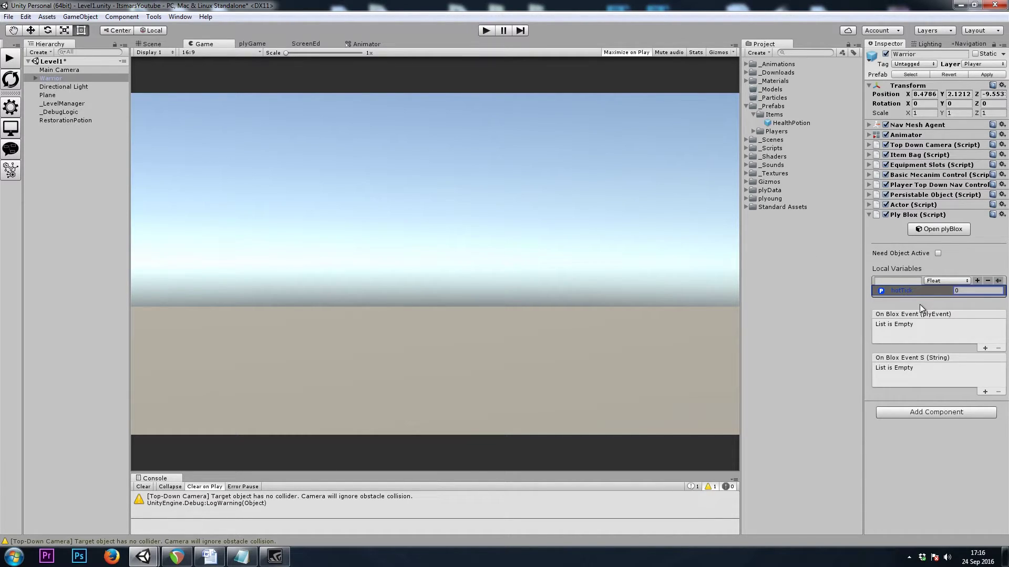
Add Float local variables hotPool and hotAmount to the Warrior's Ply Blox.
click(907, 280)
text(hot)
text(Pool)
click(976, 280)
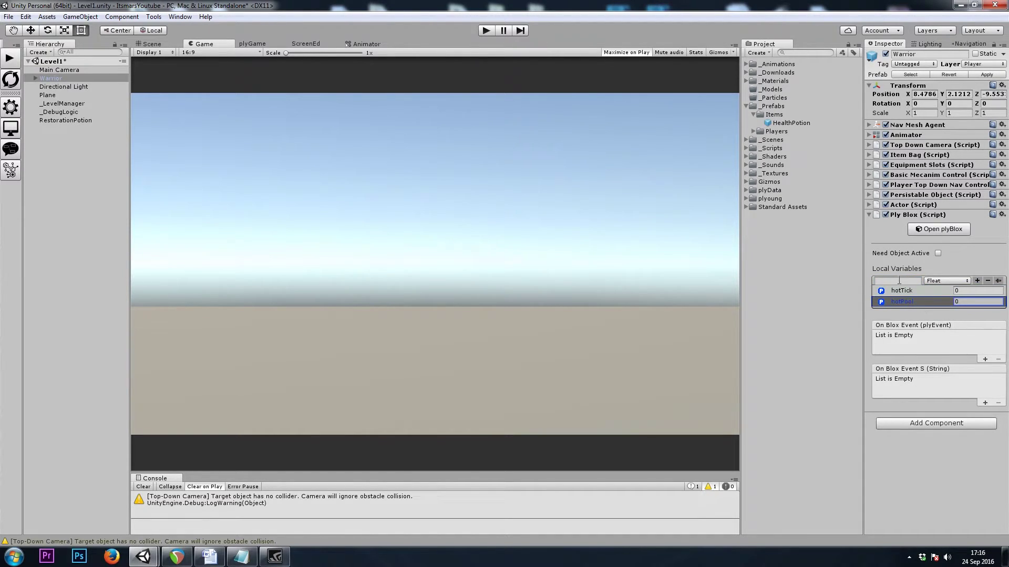
click(898, 281)
text(hotAmcu8nm)
key(BackSpace)
key(BackSpace)
key(BackSpace)
text(nt)
click(976, 280)
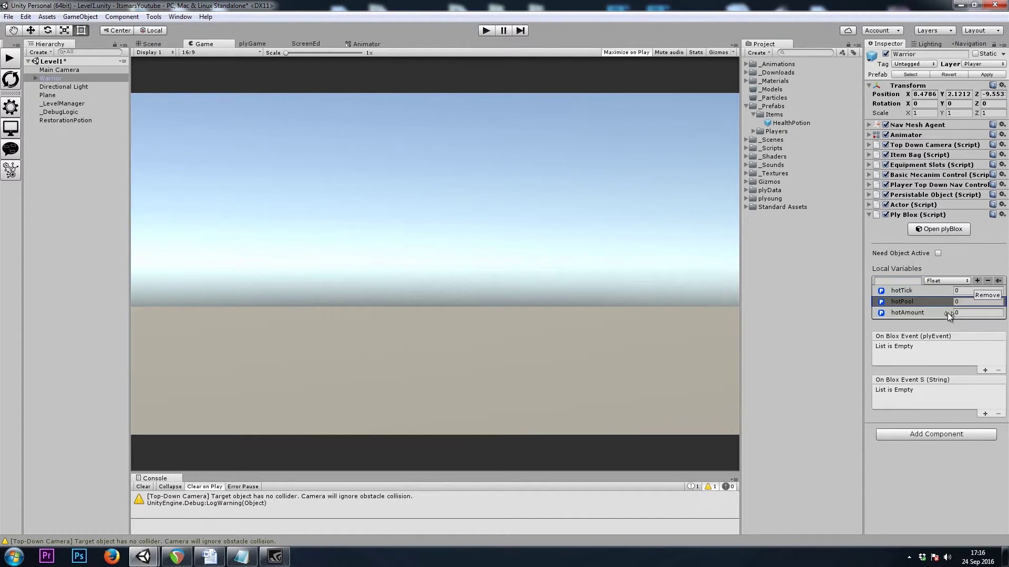
click(914, 313)
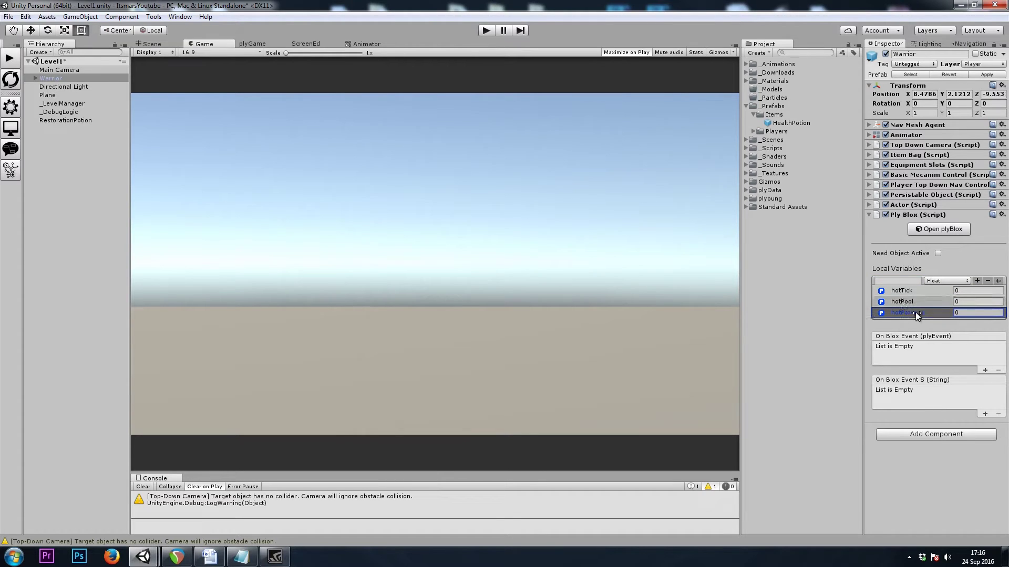
Add a Set Local Value block named hotPool to RestorationPotion's On Use Item from Bag event.
click(69, 119)
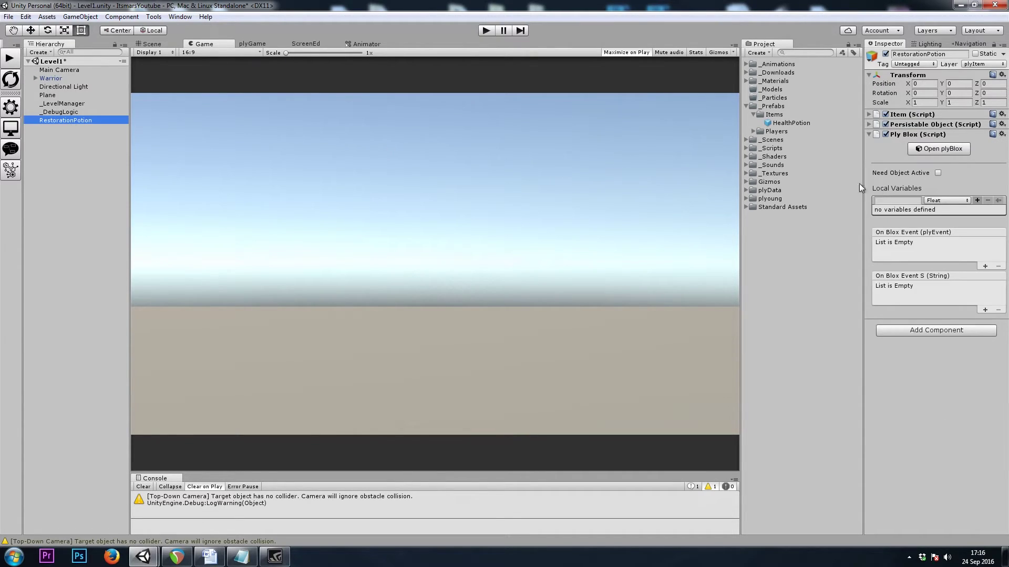
click(928, 150)
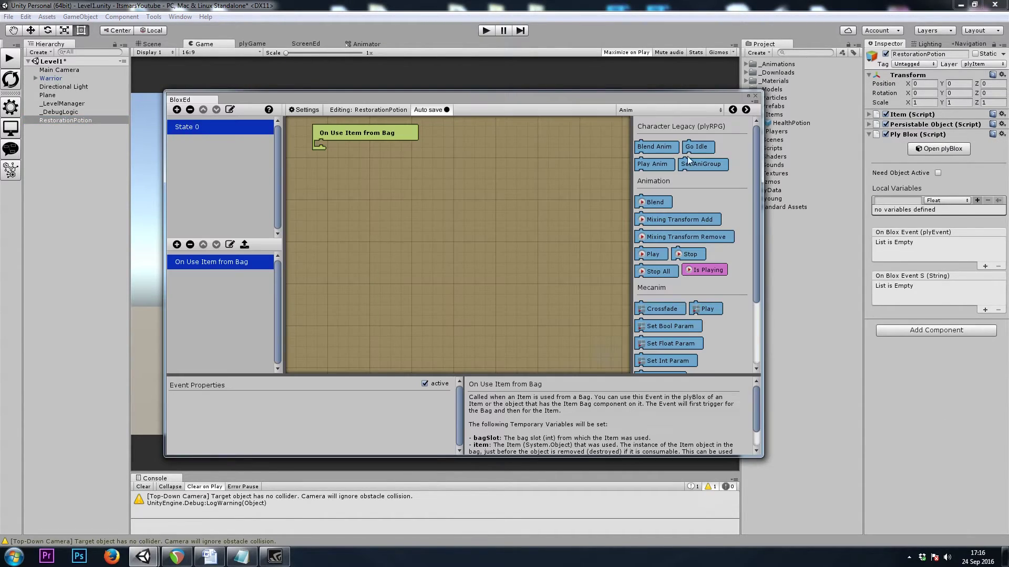
click(652, 110)
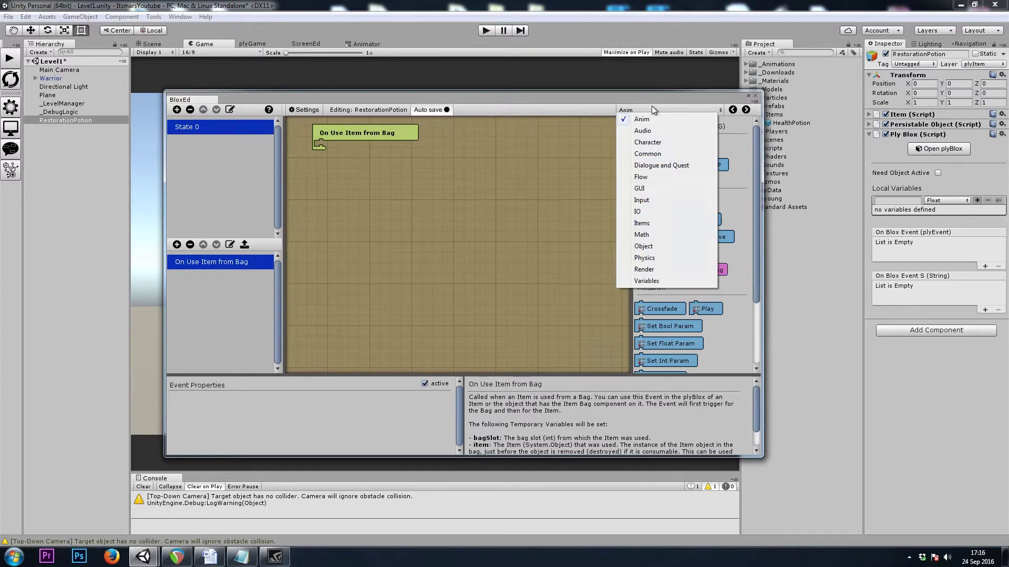
click(661, 281)
scroll(717, 251, down, 3)
scroll(673, 214, down, 3)
mouse_move(666, 177)
mouse_down()
mouse_move(675, 173)
mouse_move(345, 133)
mouse_up()
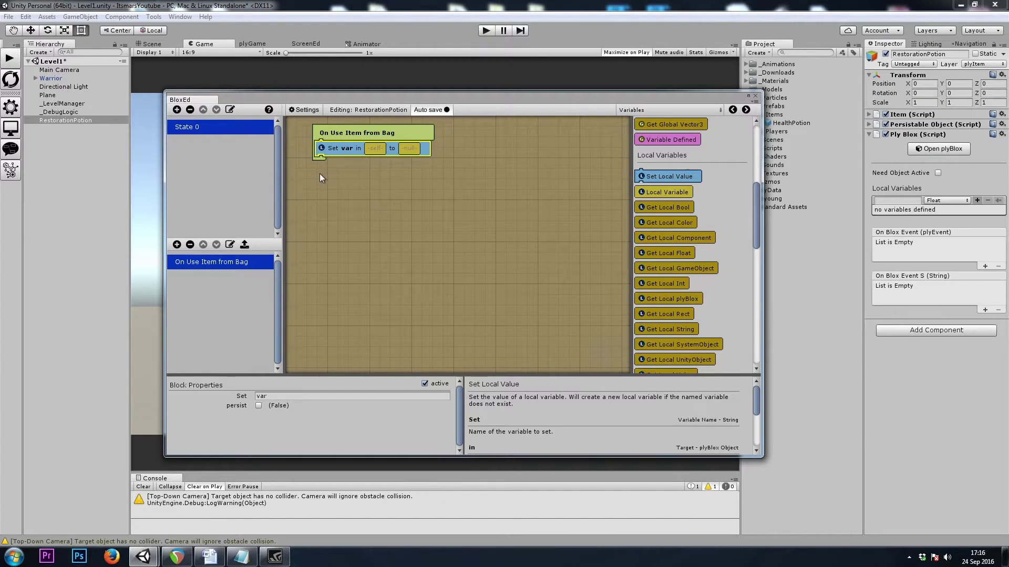
click(281, 395)
text(hotP)
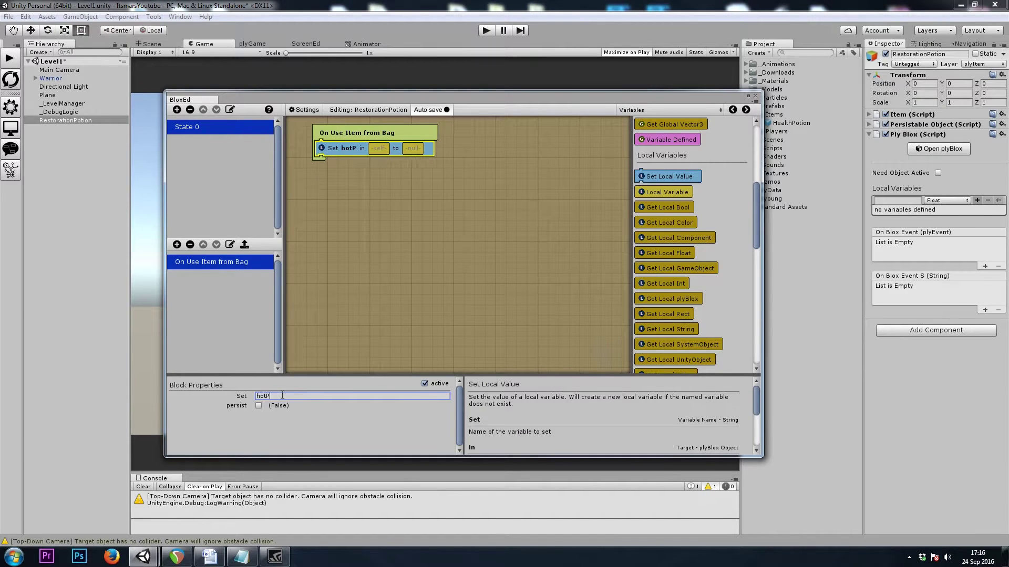
text(ool)
Put a Float value into the Set hotPool block's value slot.
click(677, 109)
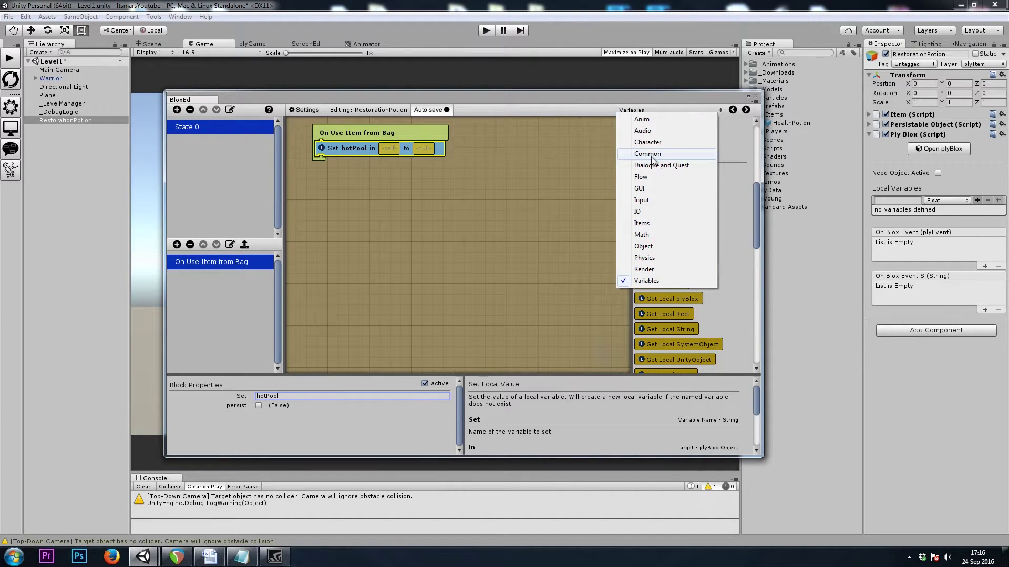
click(658, 155)
scroll(712, 295, up, 3)
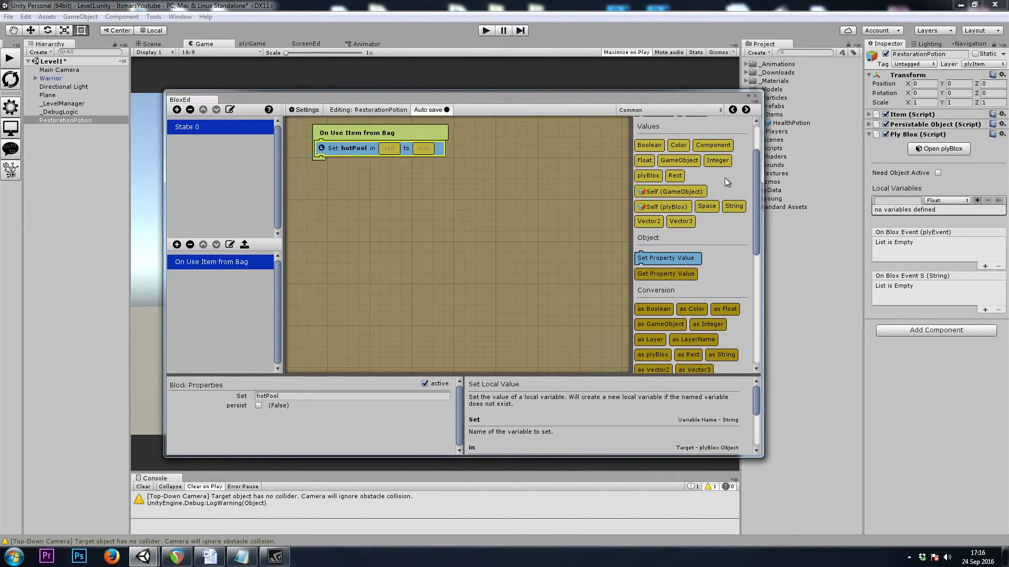
drag(644, 161, 430, 155)
click(269, 396)
text(5)
click(376, 152)
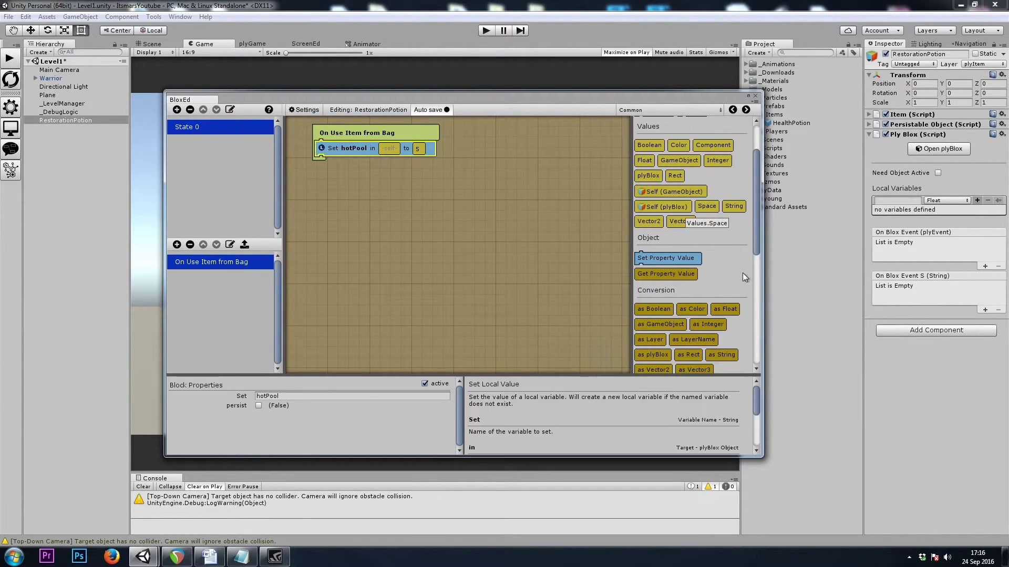
scroll(739, 285, down, 3)
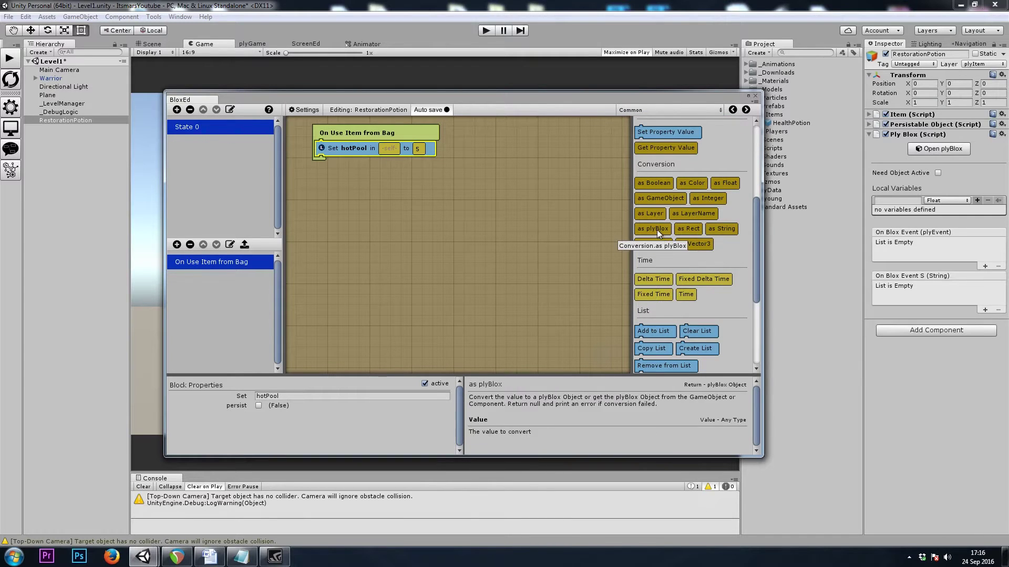
Target the Player as plyBlox and change the float value from 5 to 100.
drag(656, 229, 389, 151)
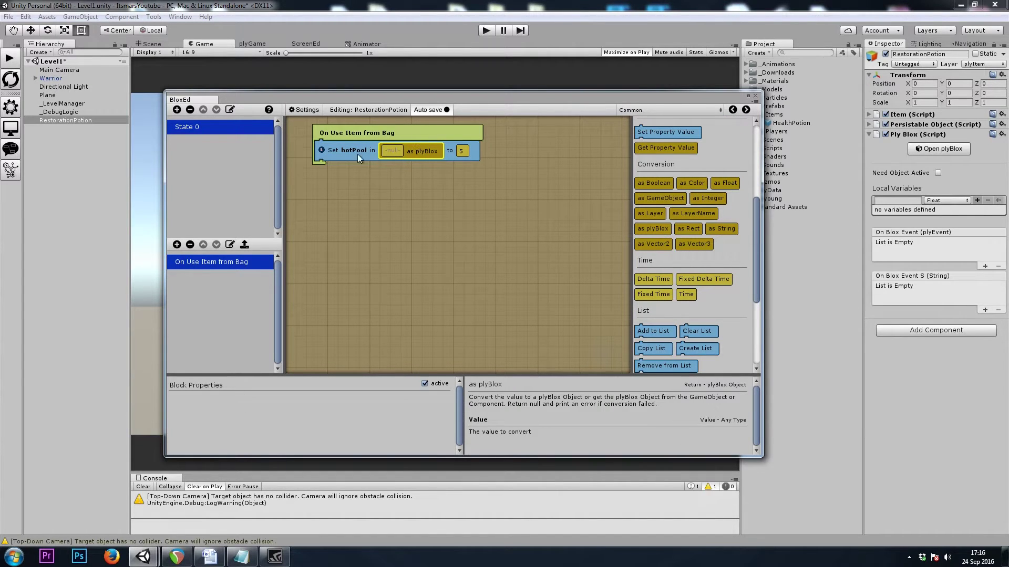
scroll(692, 195, up, 2)
scroll(692, 194, up, 2)
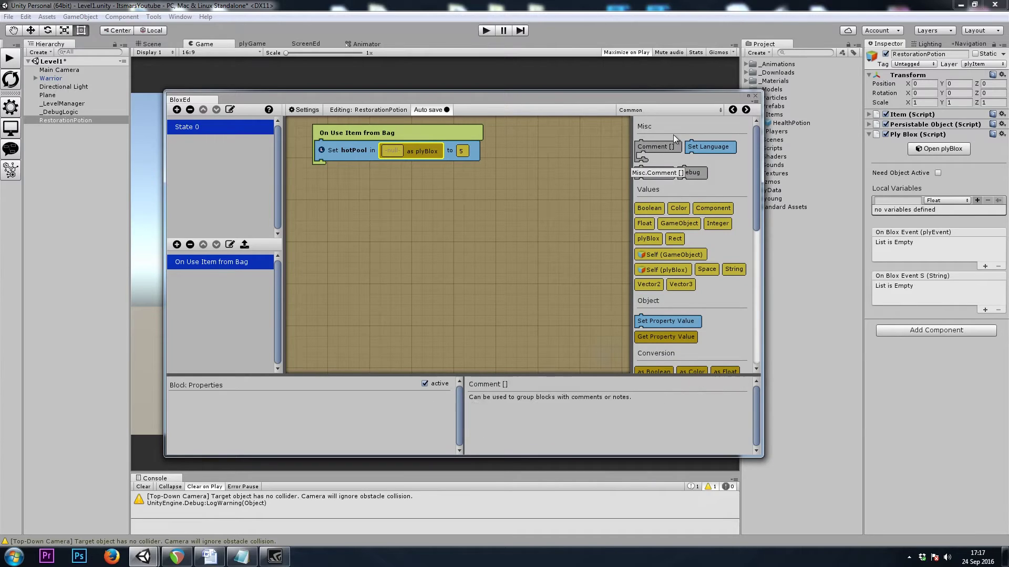
click(652, 112)
drag(646, 145, 396, 151)
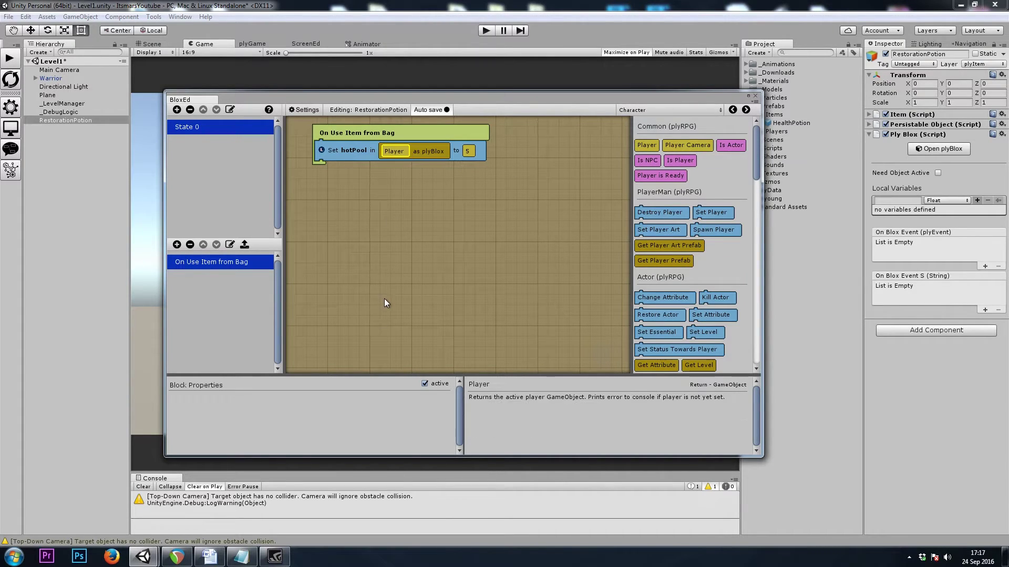
click(342, 154)
click(467, 151)
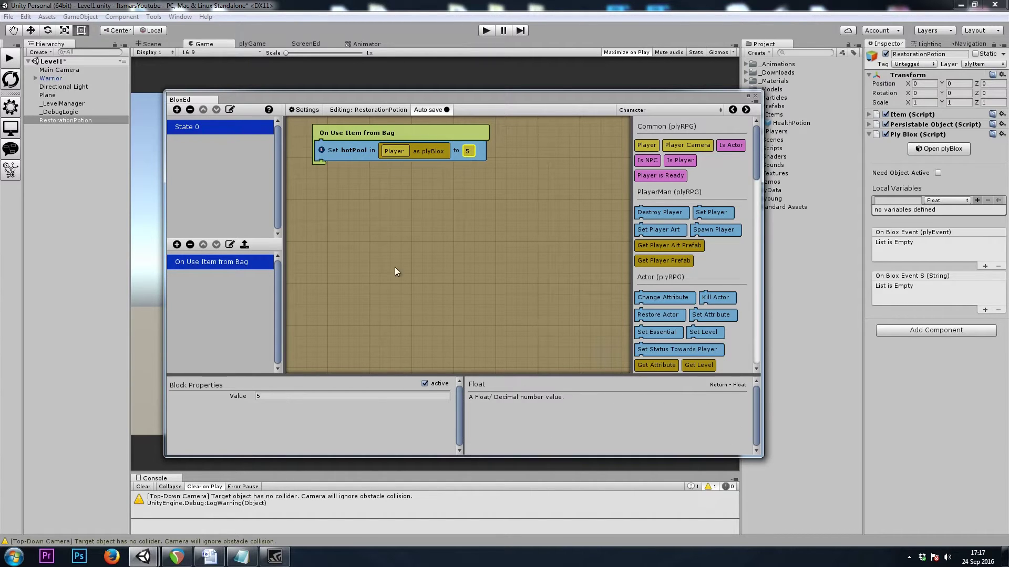
click(271, 396)
key(BackSpace)
text(100)
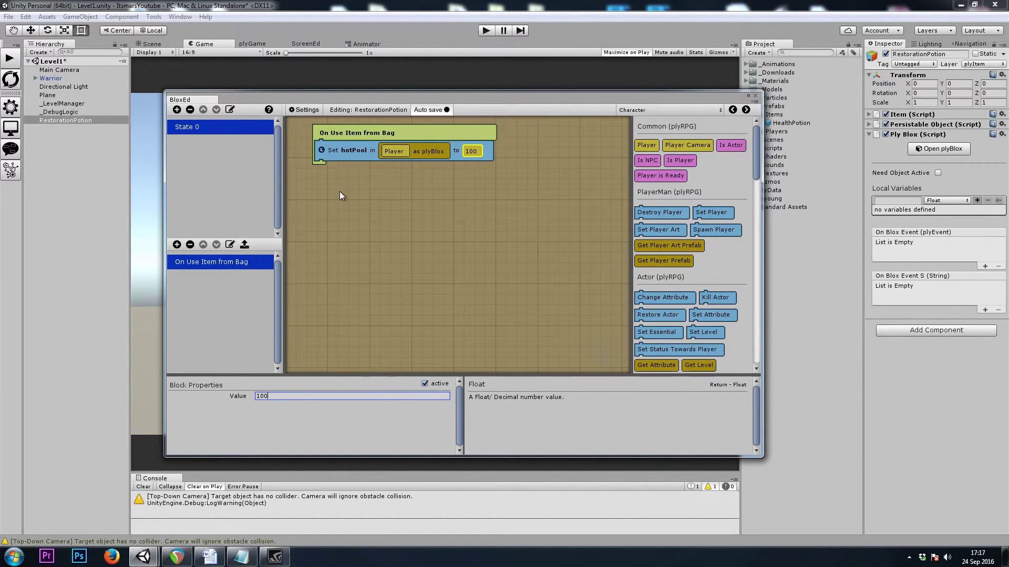
click(359, 157)
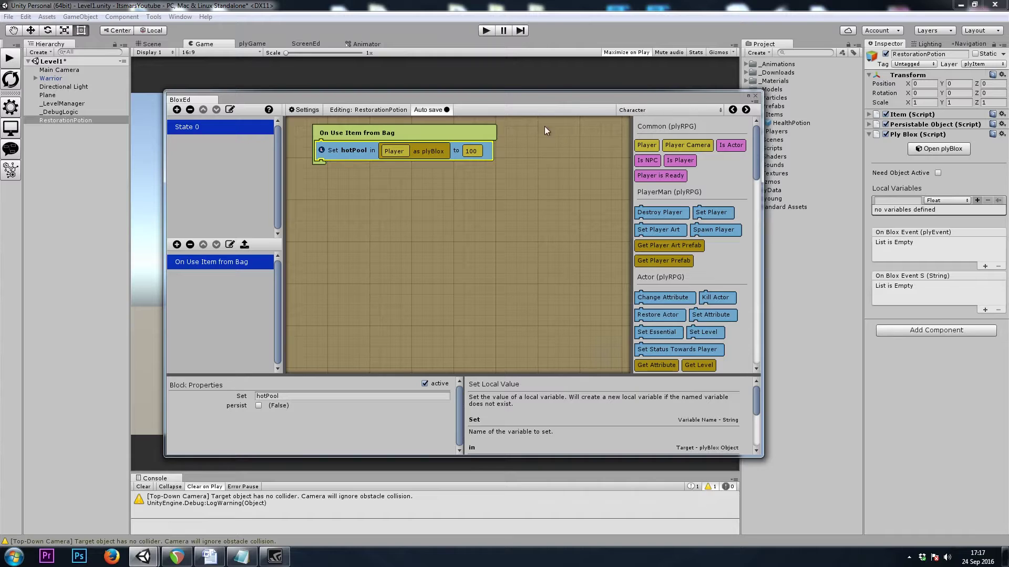
Copy the Set hotPool block, rename the copy hotAmount and set it to 1.
drag(350, 148, 330, 158)
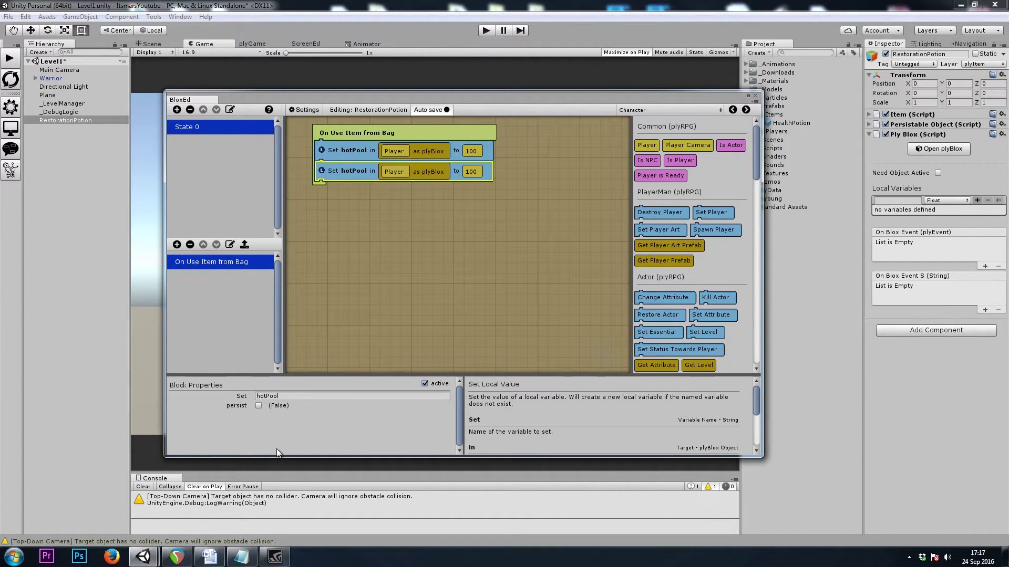
click(289, 397)
text(hotAmount)
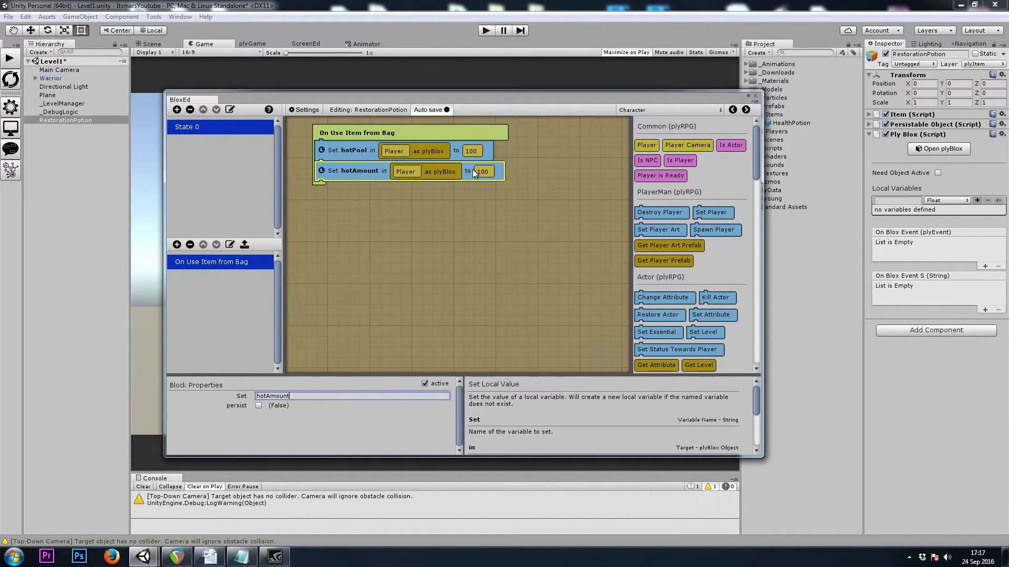
click(480, 171)
text(1)
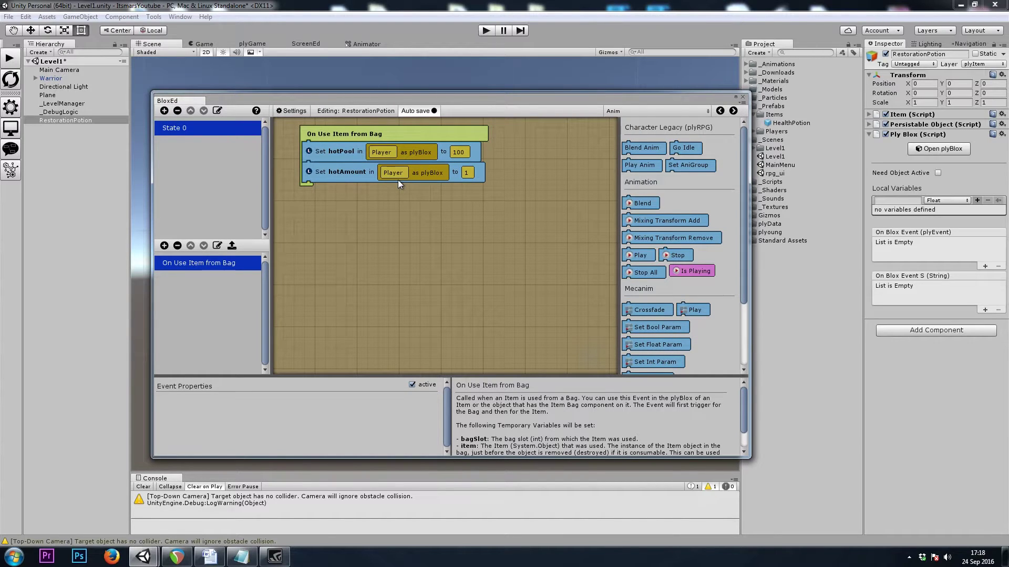
Duplicate Set hotAmount into a Set hotTick block with value 0.05.
click(341, 176)
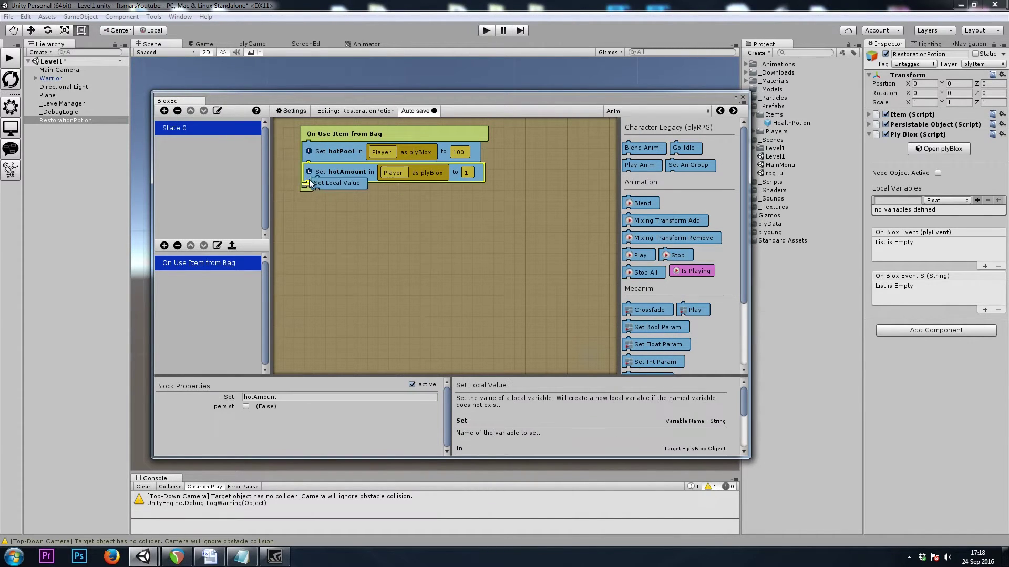
key(ctrl+d)
click(297, 397)
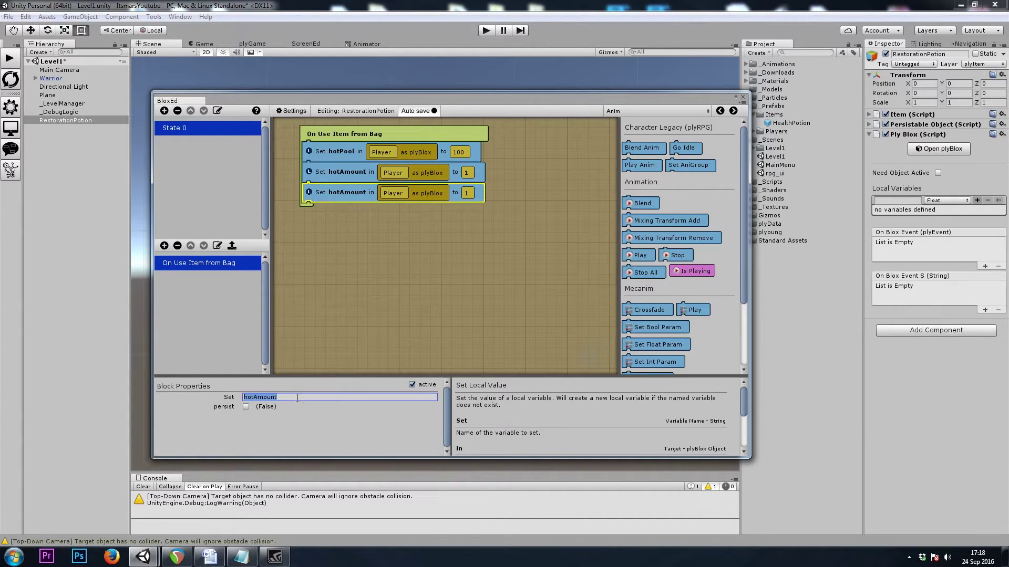
text(hotTick)
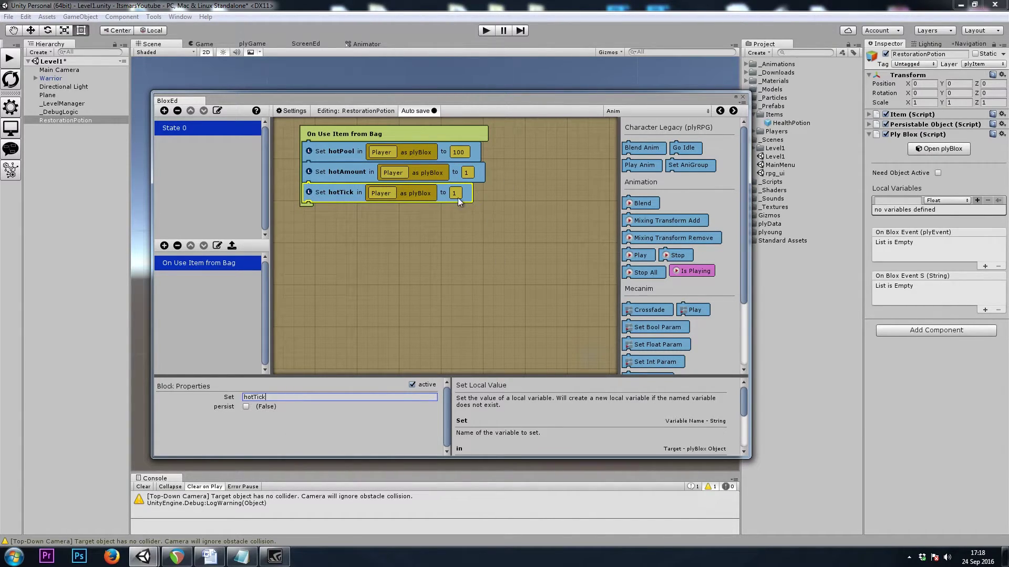
click(456, 196)
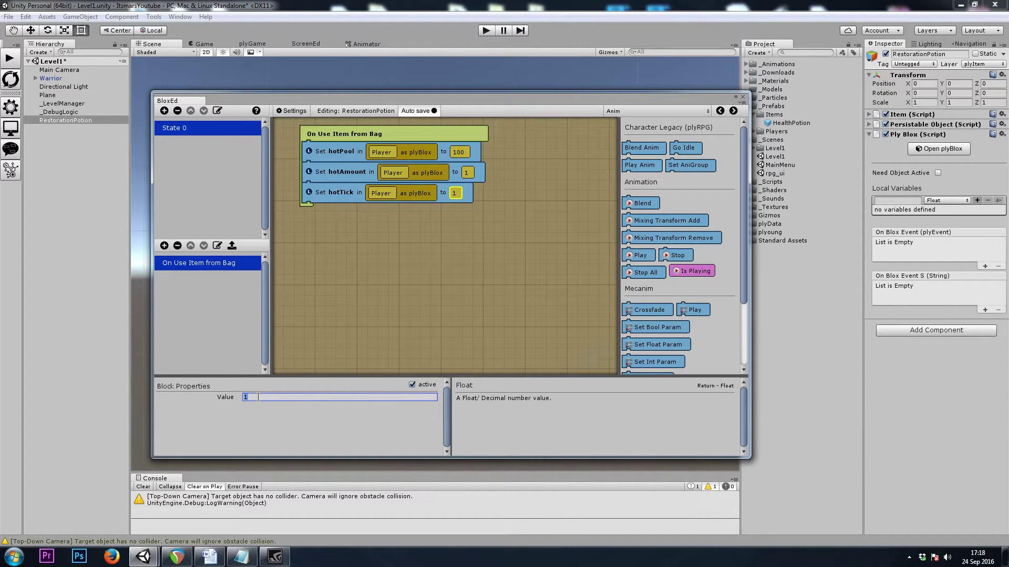
text(.05)
Review the hotAmount, hotTick and hotPool block values.
click(314, 179)
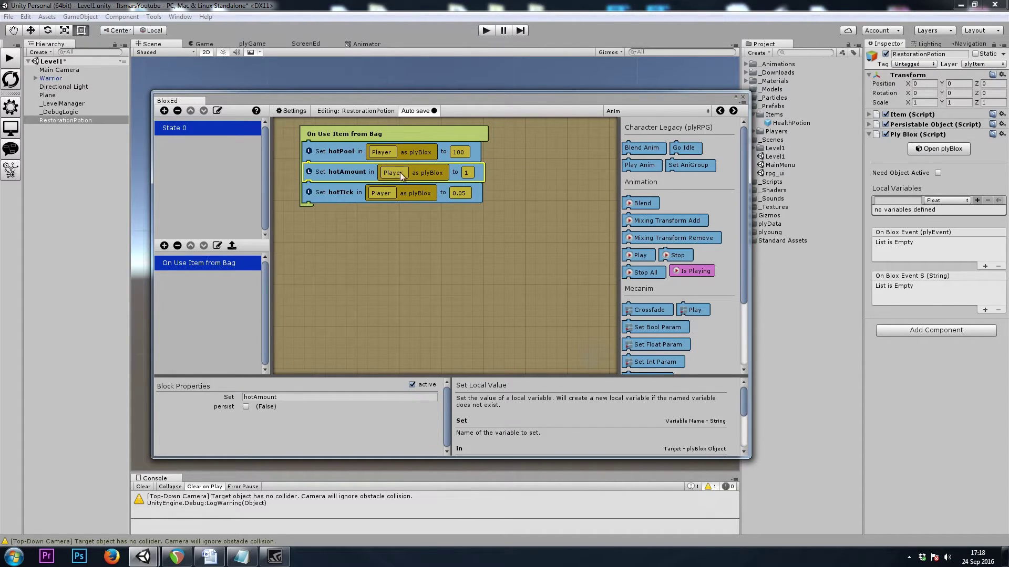
click(469, 174)
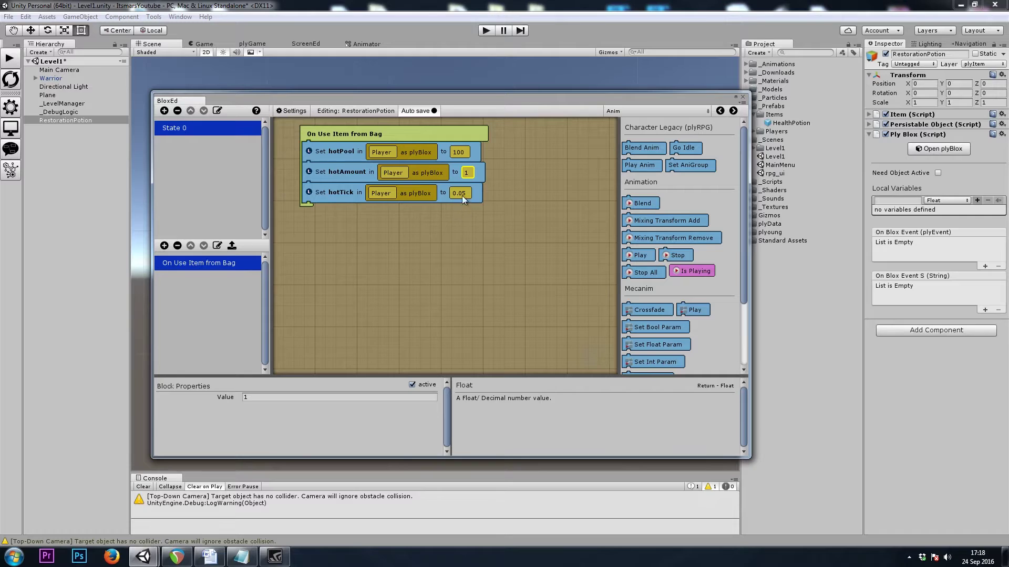
click(461, 195)
click(478, 195)
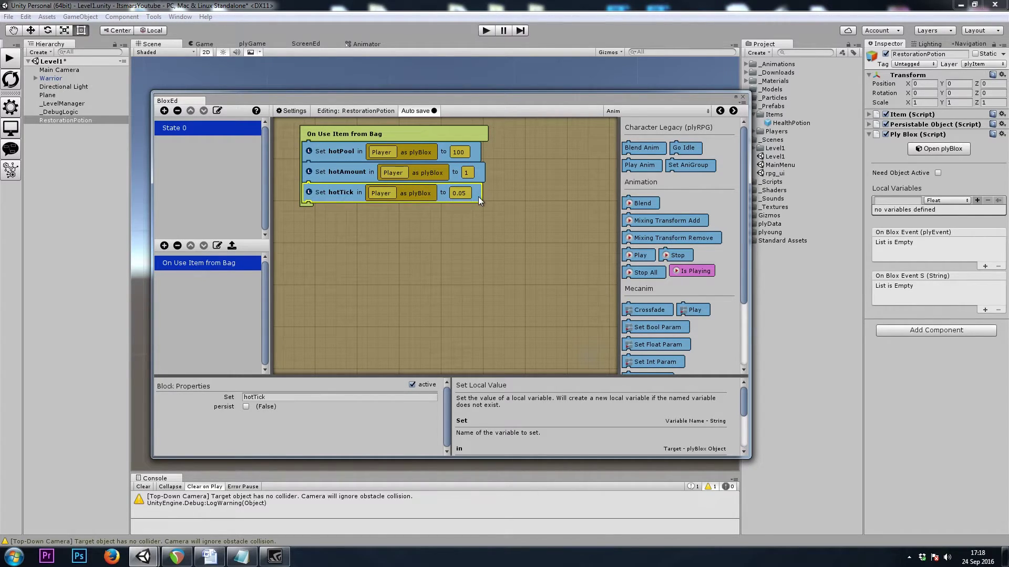
click(479, 175)
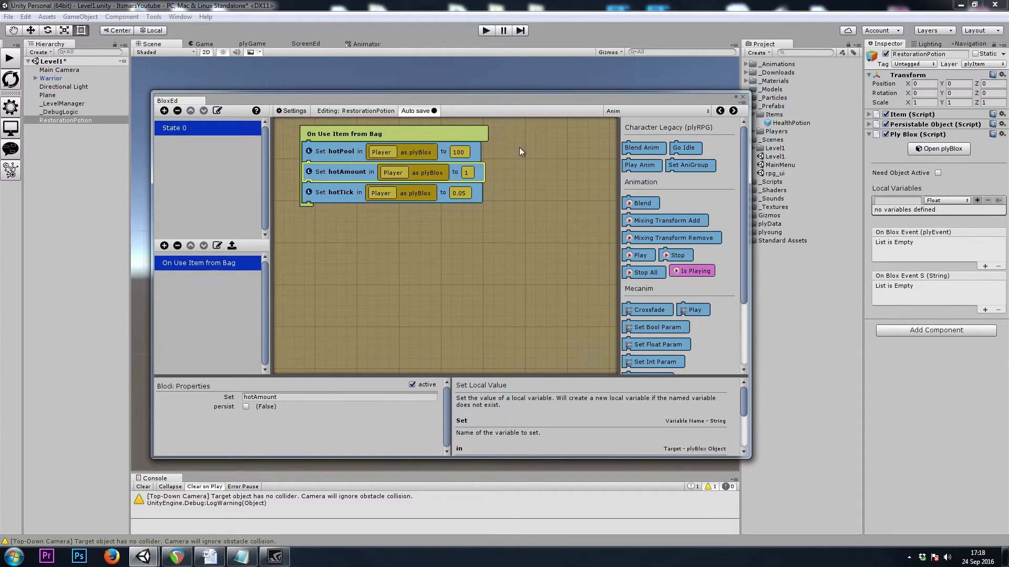
click(477, 152)
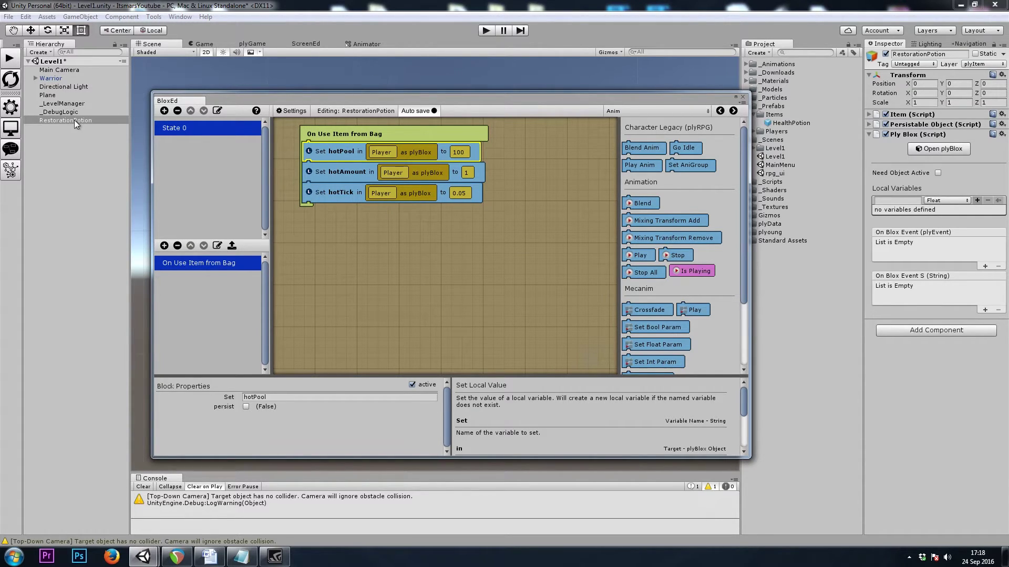
Add an On Update event to Warrior's blox and show the Variables palette.
click(55, 80)
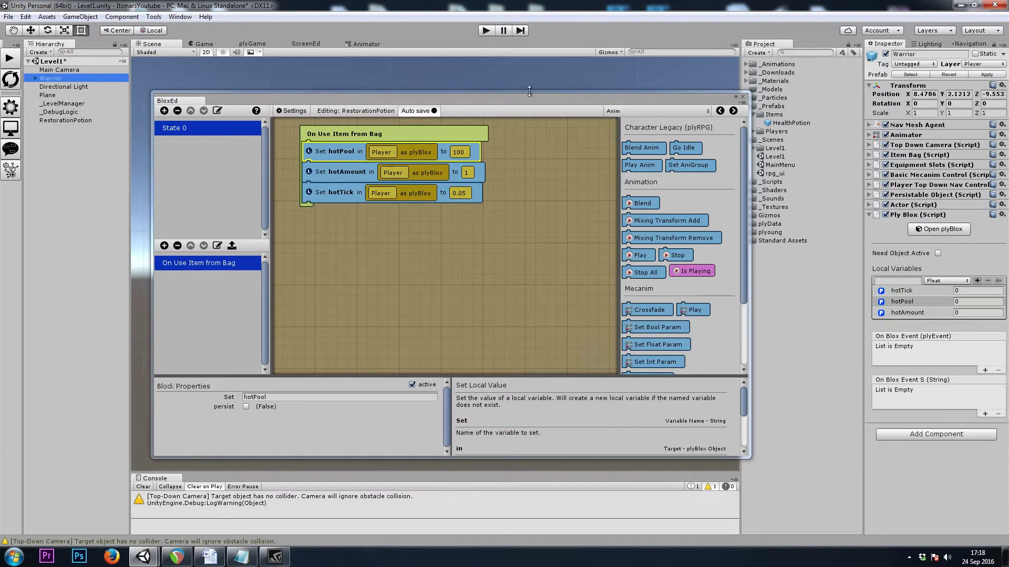
click(911, 229)
click(164, 222)
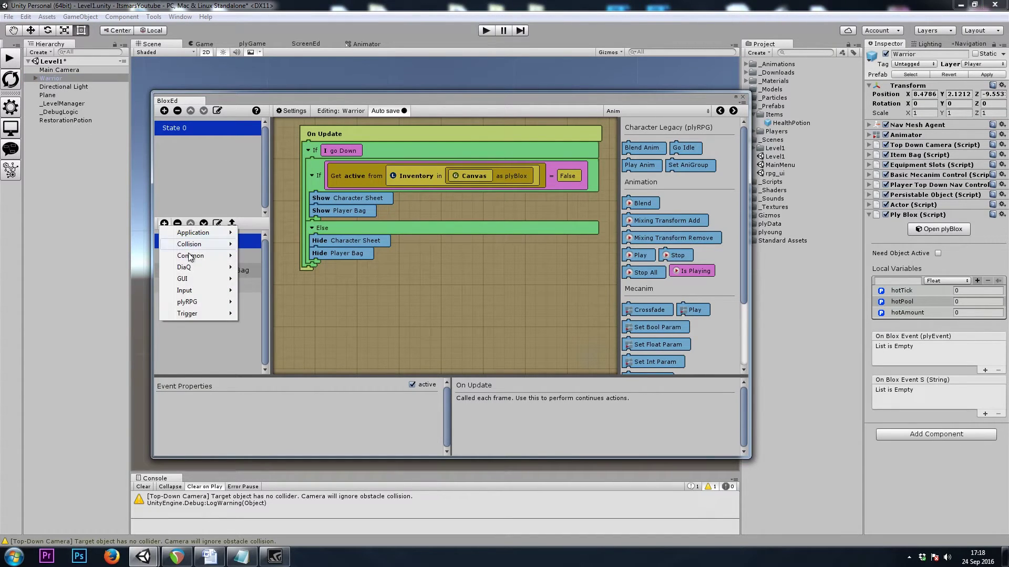
click(274, 383)
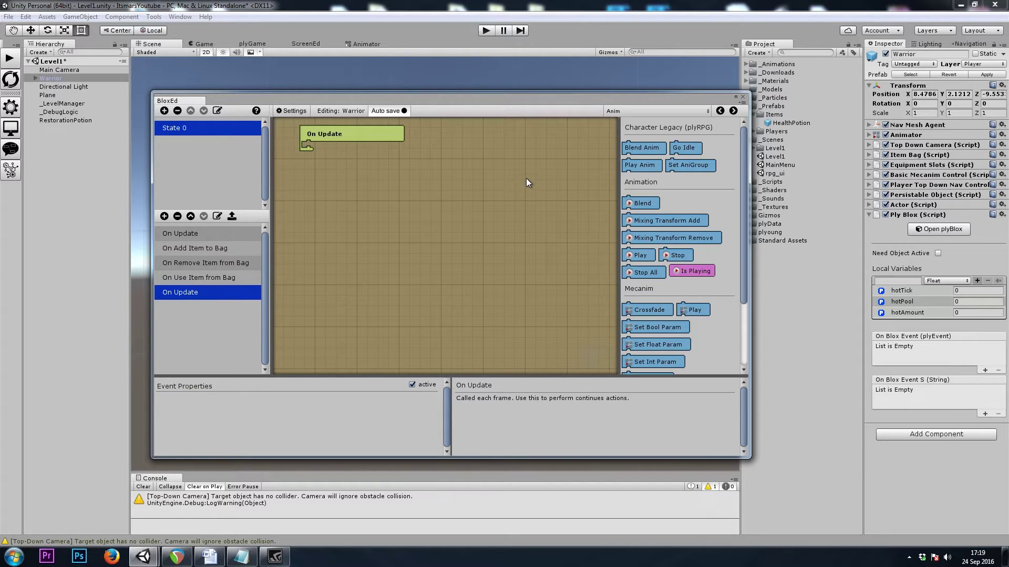
click(630, 109)
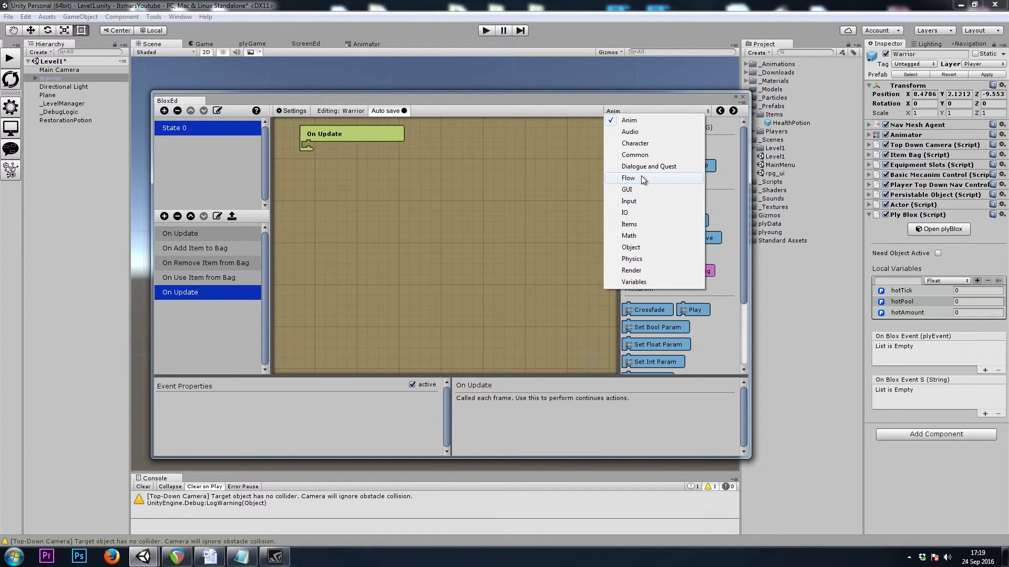
click(634, 282)
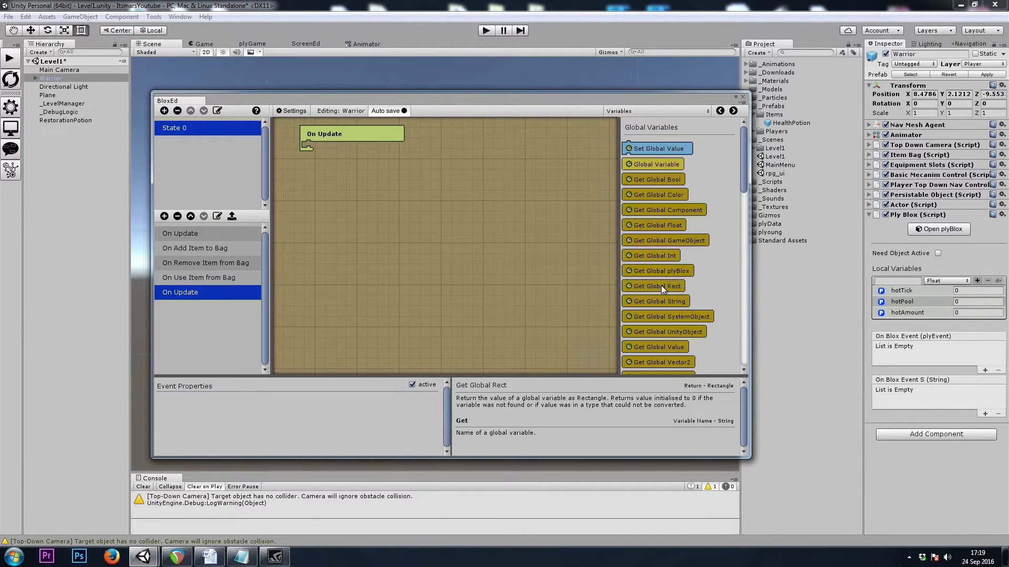
scroll(666, 261, down, 3)
scroll(666, 217, down, 3)
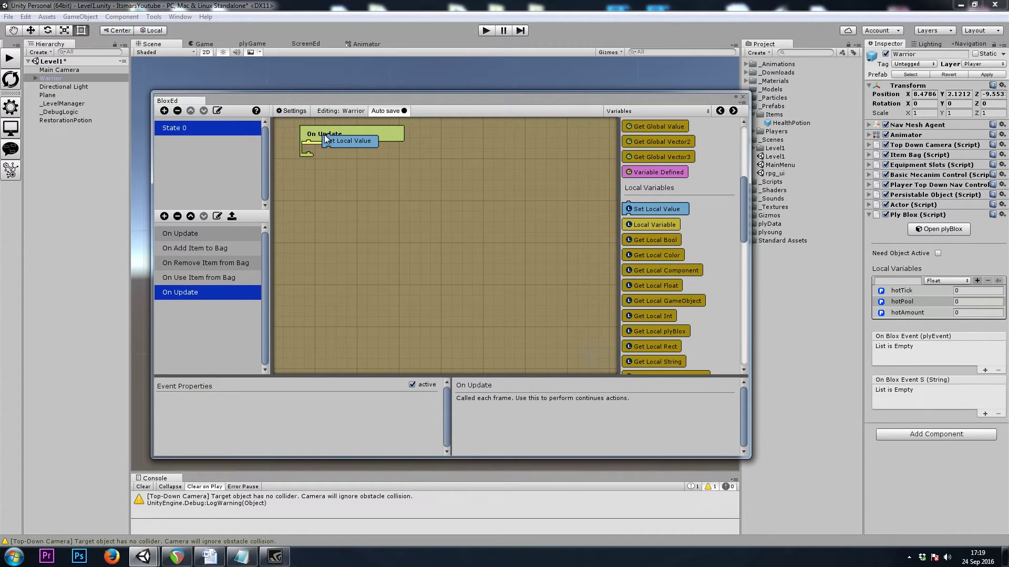
Add a Set Local Value block for hotTick under On Update.
drag(663, 205, 324, 135)
click(260, 396)
text(hotTick)
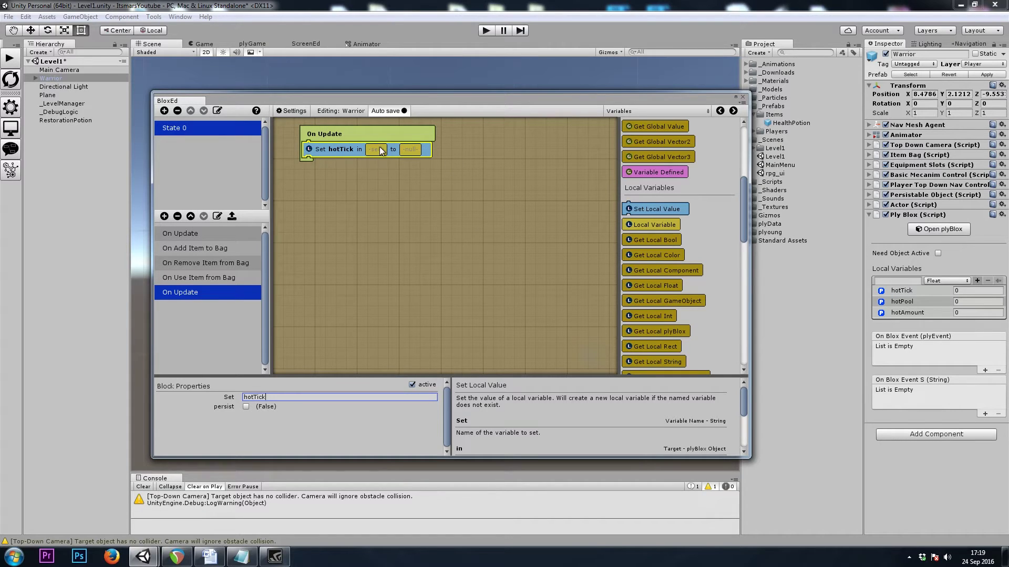
key(Return)
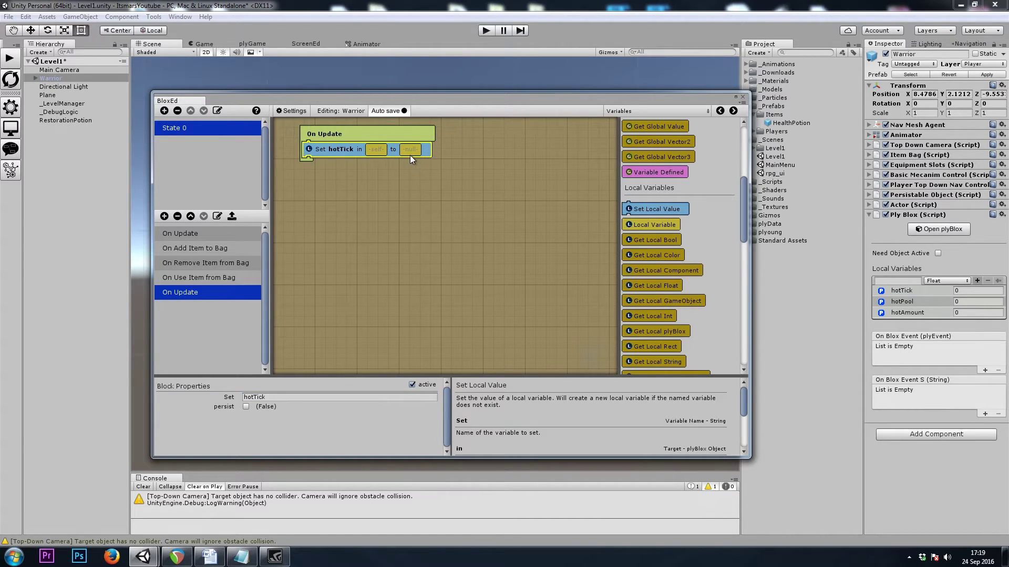
Wrap the Set hotTick block in a Flow Run after block.
click(639, 112)
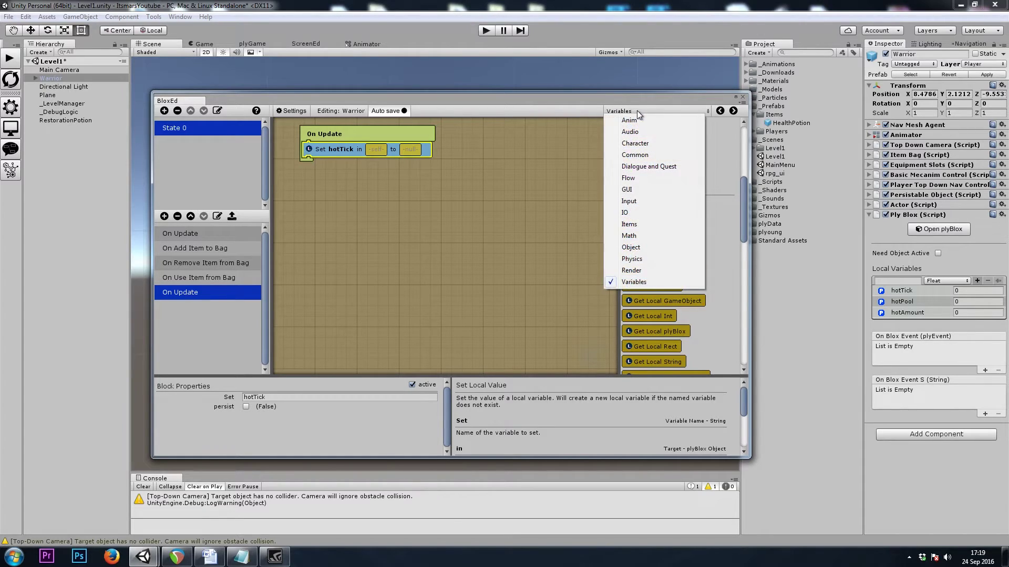
click(634, 155)
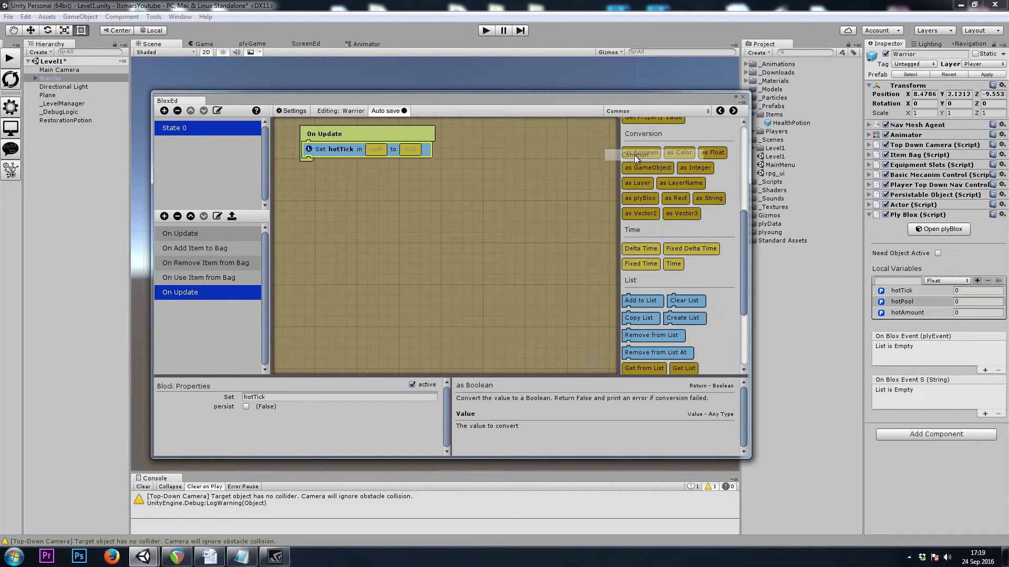
scroll(722, 268, down, 3)
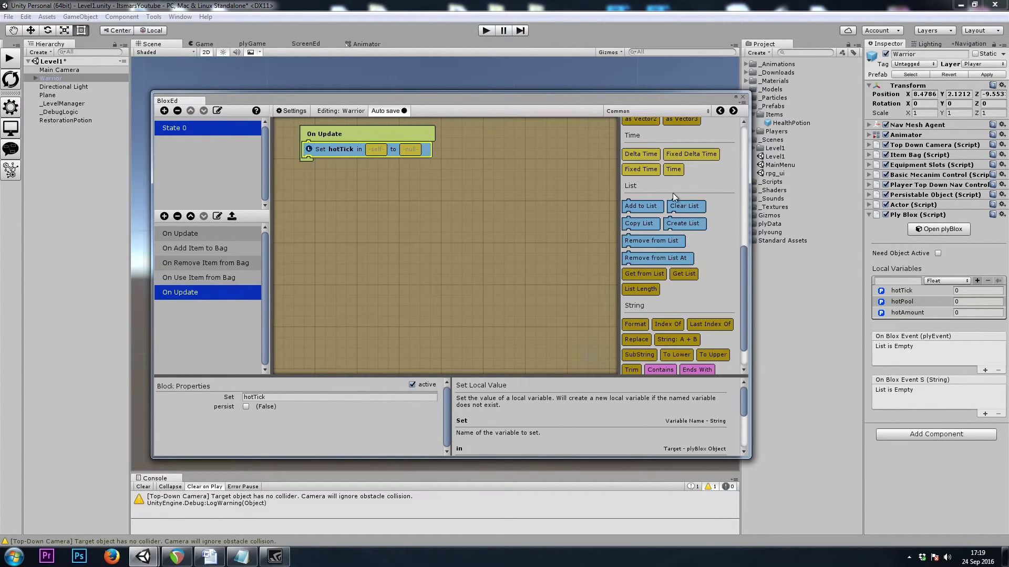
click(622, 113)
click(637, 179)
scroll(711, 226, down, 2)
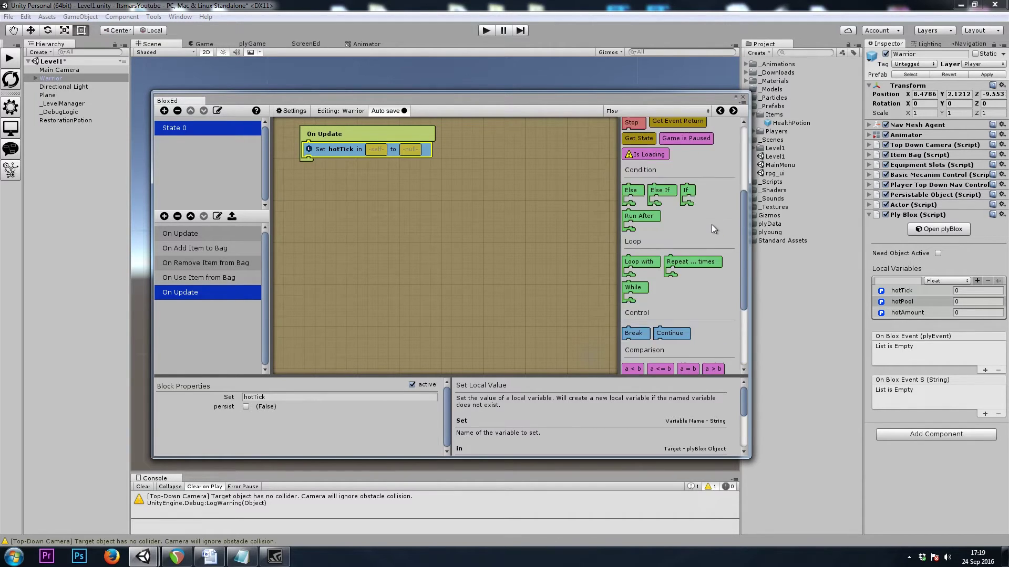
scroll(705, 260, down, 2)
mouse_move(638, 216)
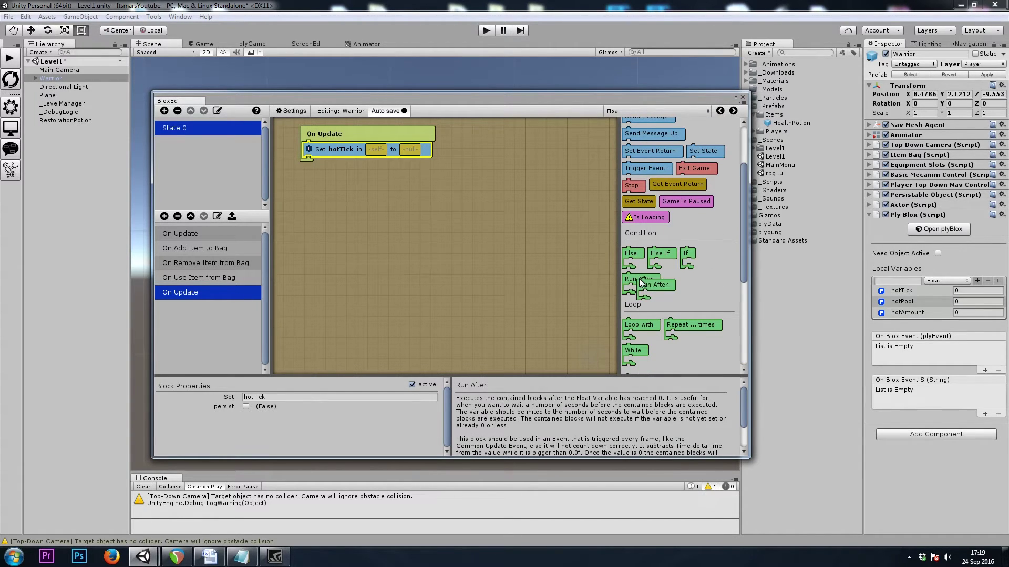
drag(639, 278, 333, 155)
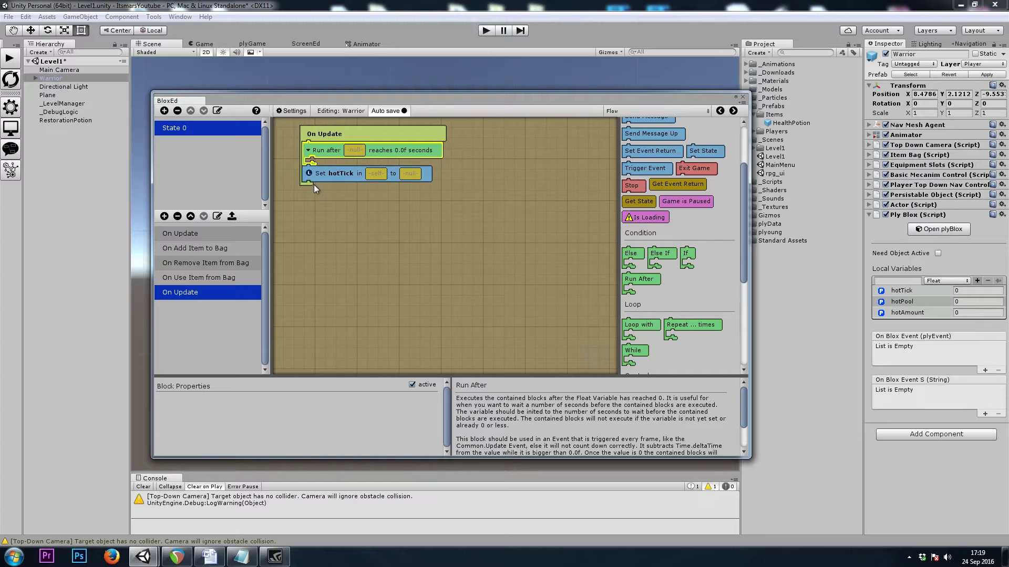
click(369, 174)
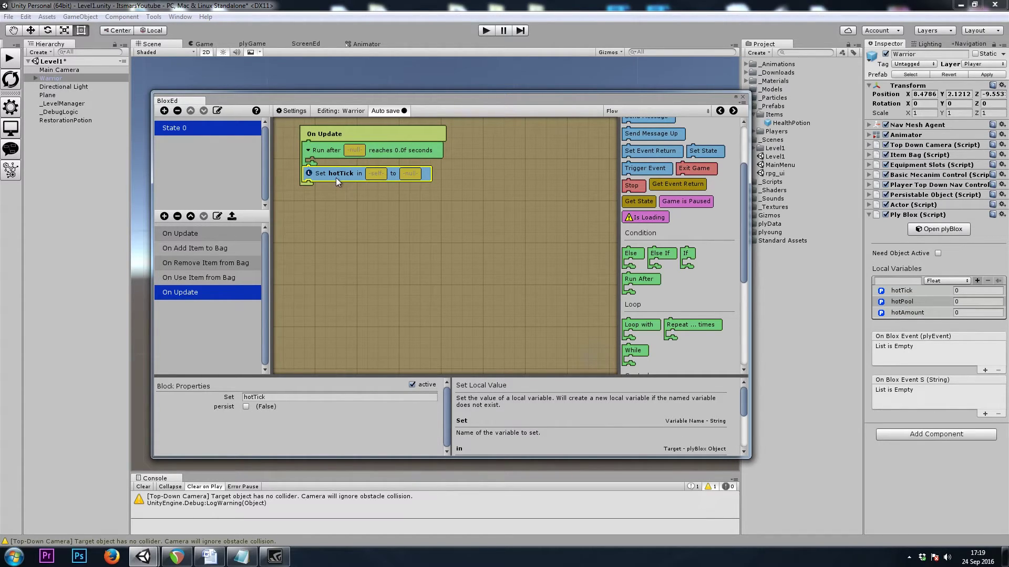
Fill Run after's countdown slot with the local variable hotTick.
click(332, 156)
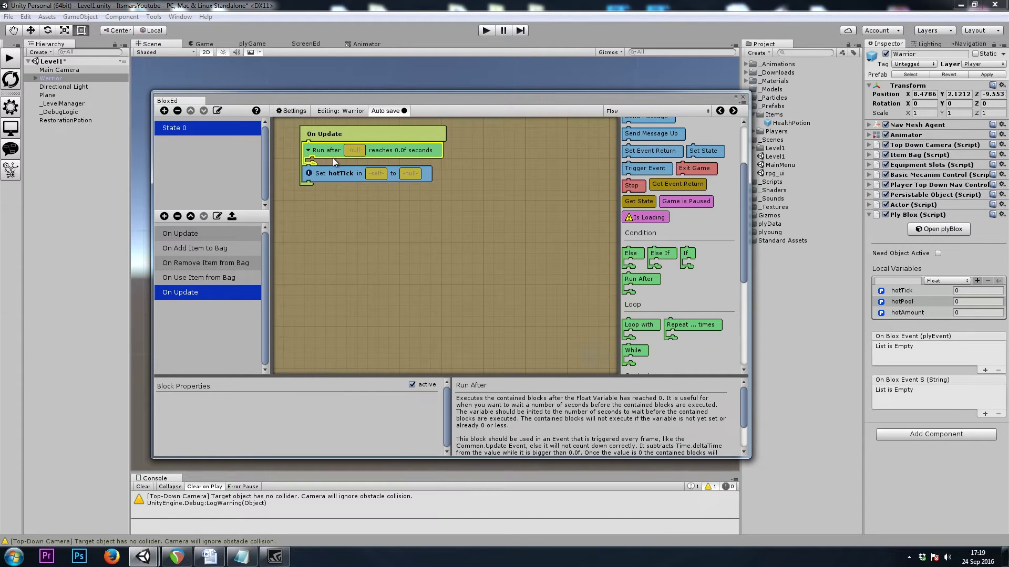
click(619, 110)
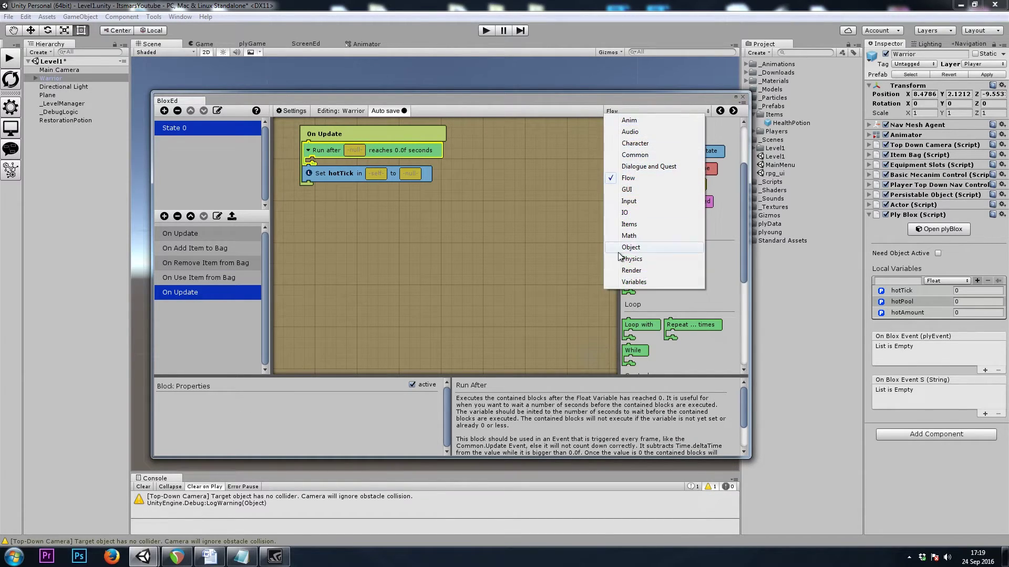
click(646, 285)
scroll(674, 252, down, 3)
mouse_move(648, 267)
mouse_down()
mouse_move(355, 162)
mouse_move(355, 152)
mouse_up()
click(265, 397)
text(hotTick)
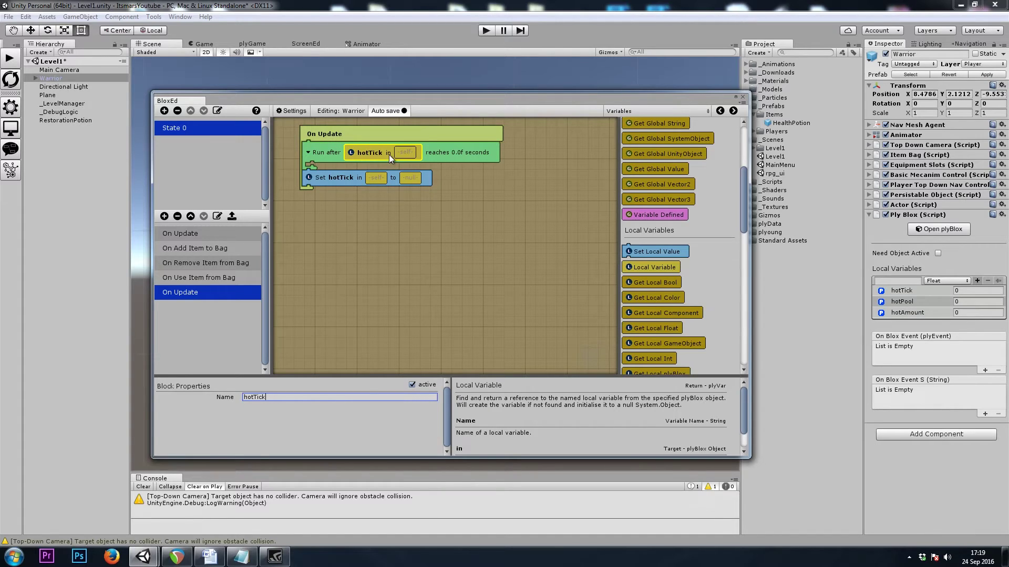
click(454, 153)
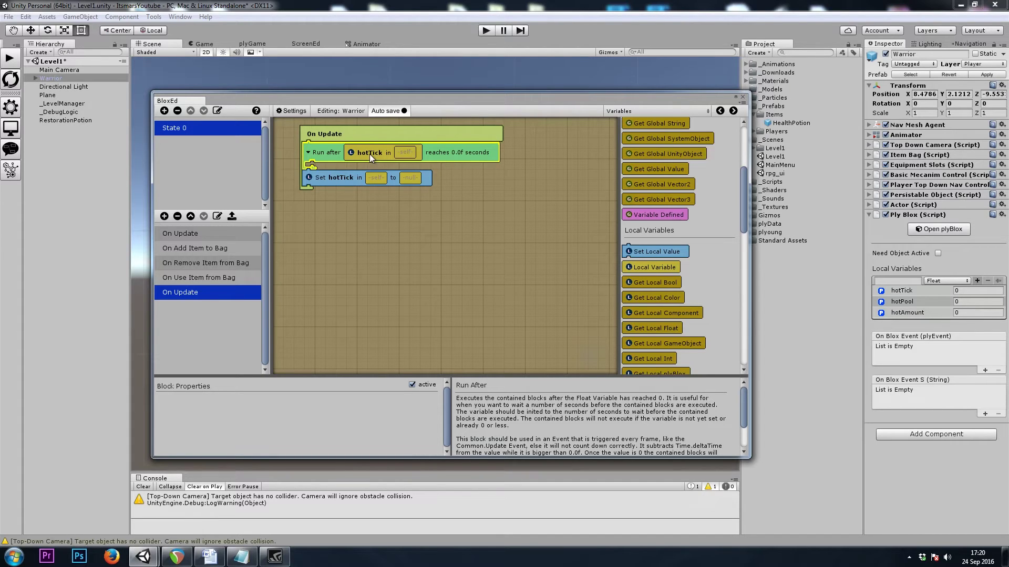
Add an If block inside Run after testing hotPool > Float 0.
click(635, 112)
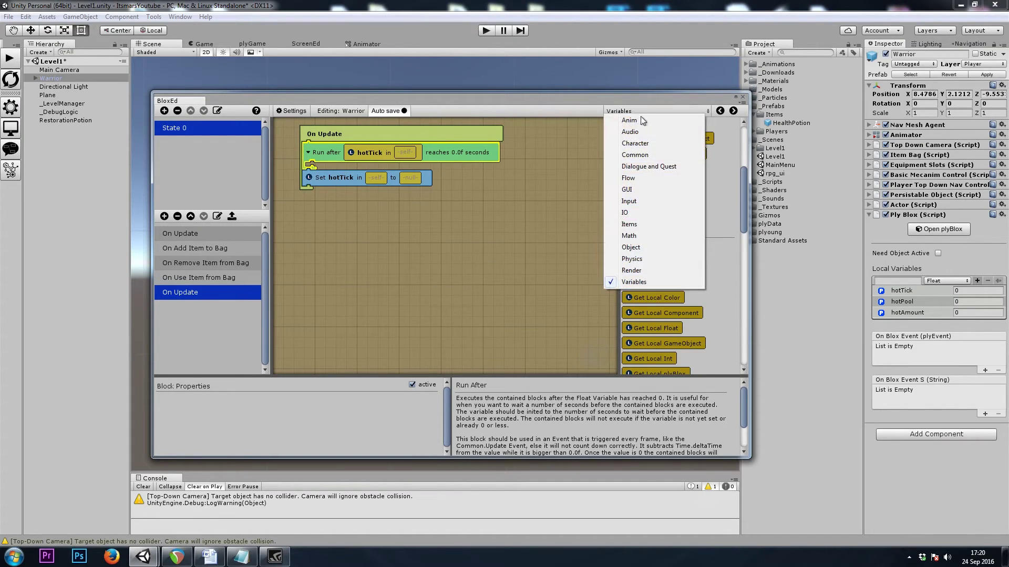
click(641, 176)
drag(639, 185, 324, 167)
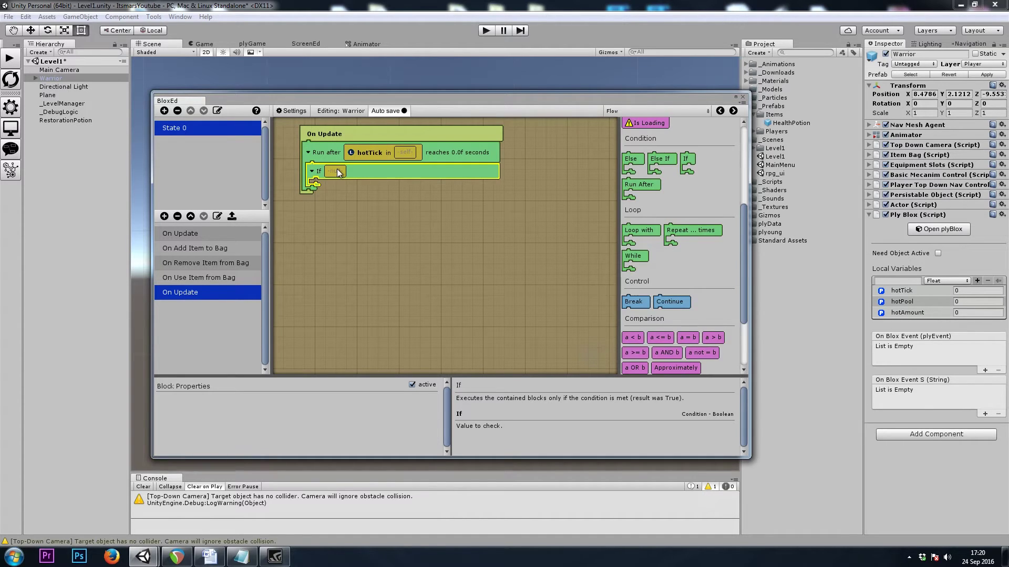
scroll(673, 254, down, 3)
mouse_move(715, 247)
mouse_down()
mouse_move(576, 246)
mouse_move(339, 175)
mouse_up()
click(384, 153)
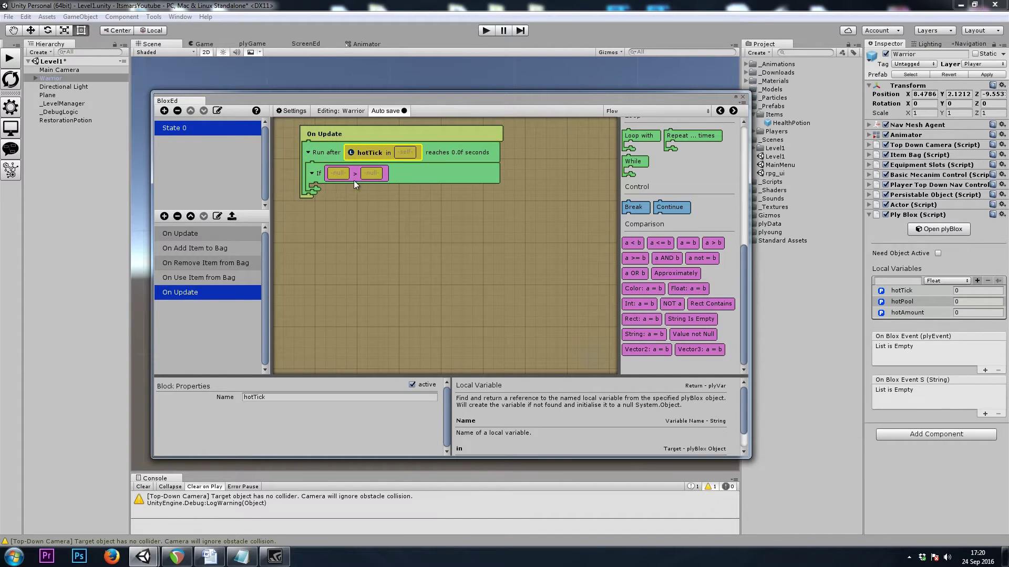
click(281, 398)
text(hotPool)
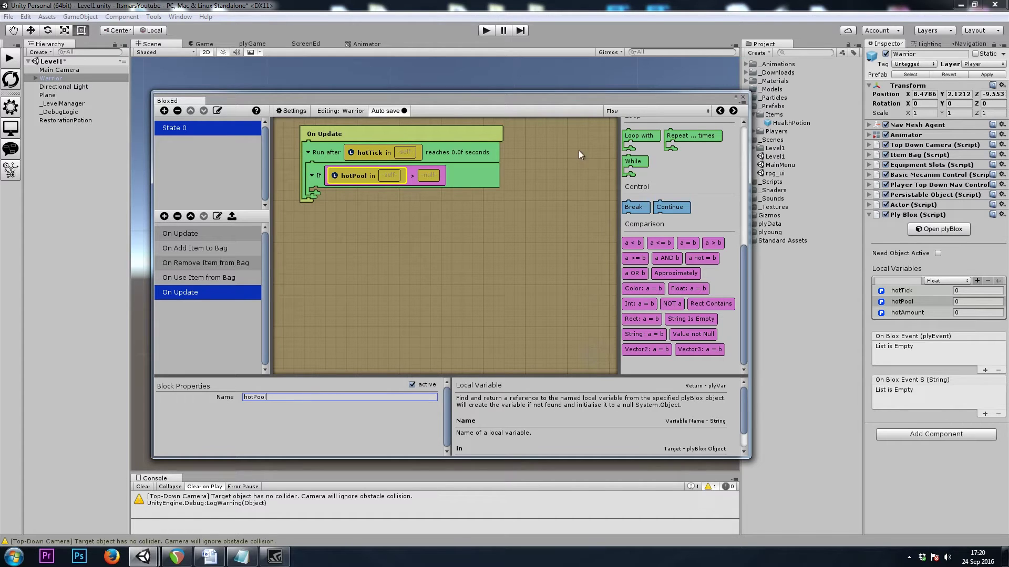
click(634, 111)
click(647, 154)
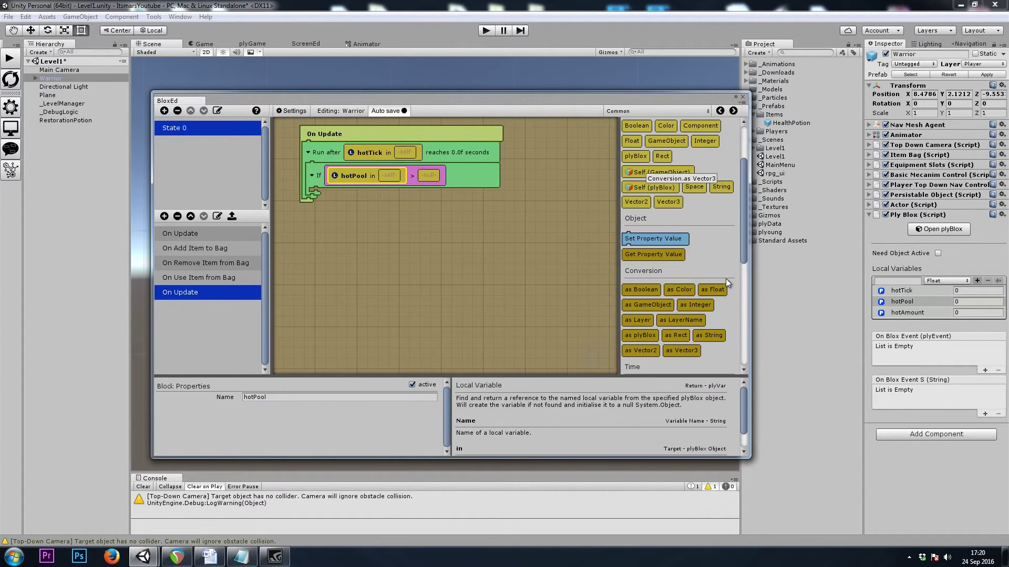
mouse_move(631, 140)
mouse_down()
mouse_move(544, 180)
mouse_move(435, 176)
mouse_up()
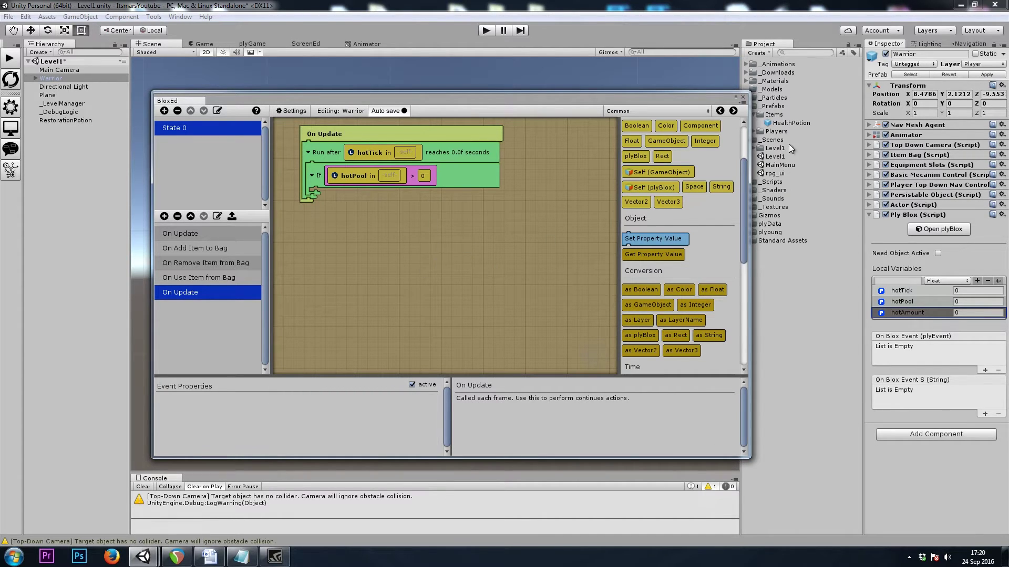
Add a Change Attribute block inside the If, set to the Health attribute.
click(622, 112)
click(644, 146)
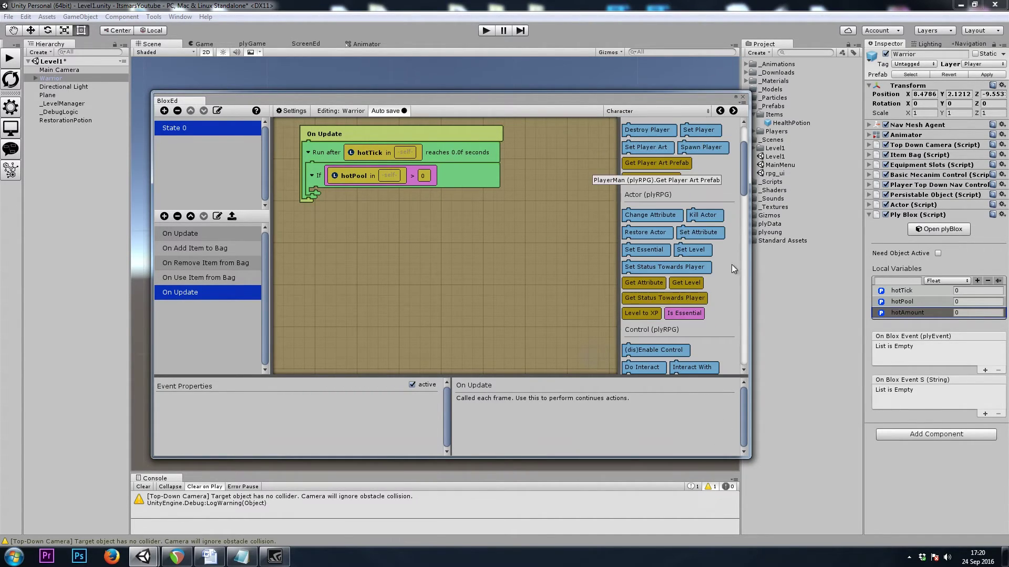
click(654, 218)
drag(651, 215, 320, 185)
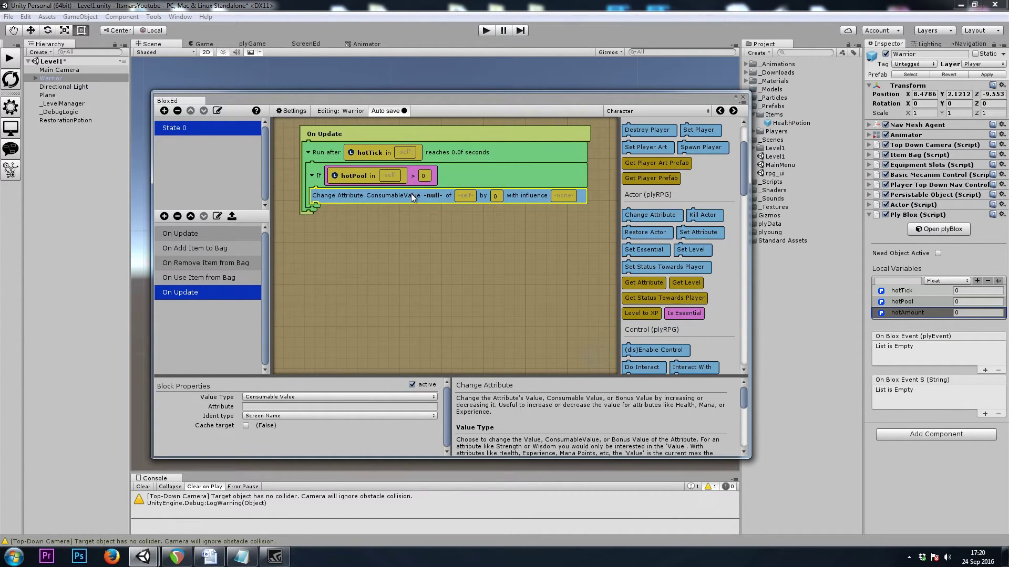
click(268, 407)
text(Health)
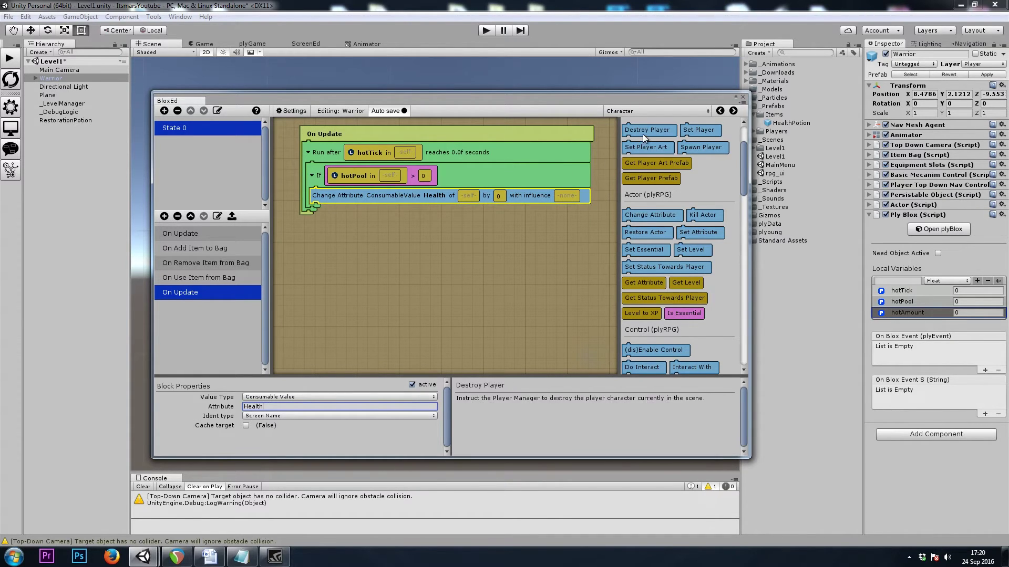
scroll(642, 135, up, 3)
drag(633, 146, 473, 199)
Use a Get Local Float hotAmount as the Health change amount.
click(509, 197)
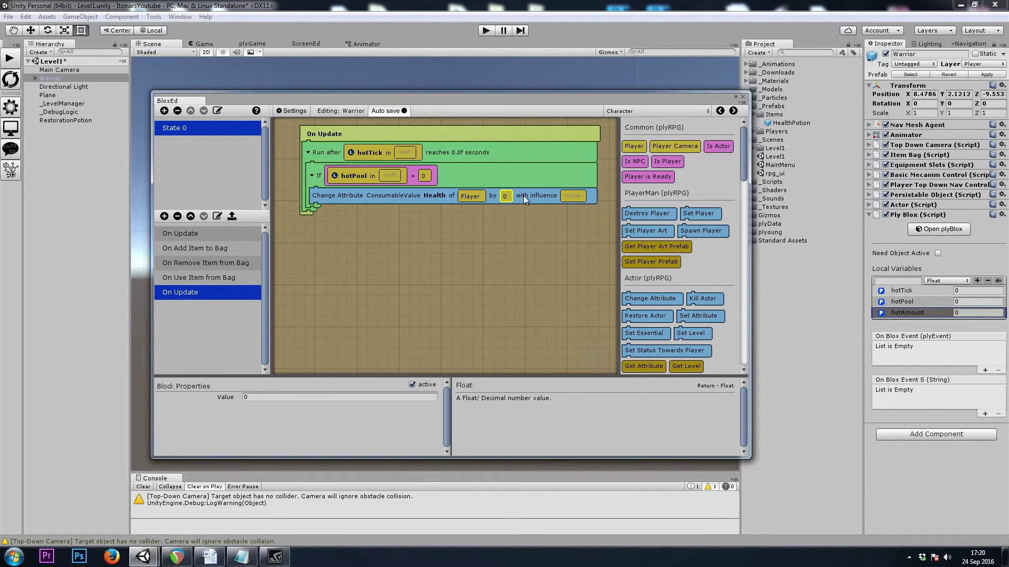
click(625, 110)
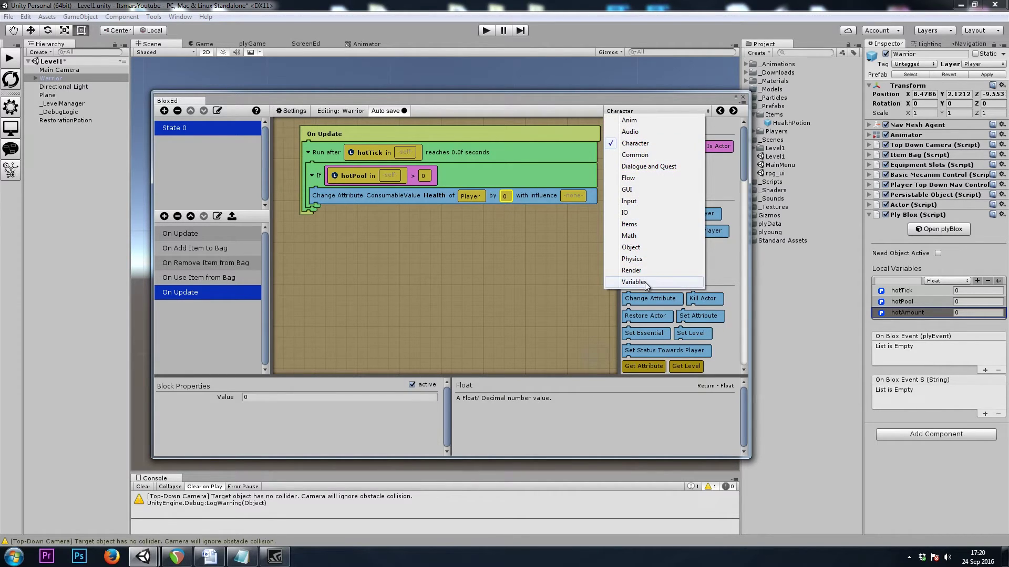
click(627, 283)
scroll(705, 274, down, 5)
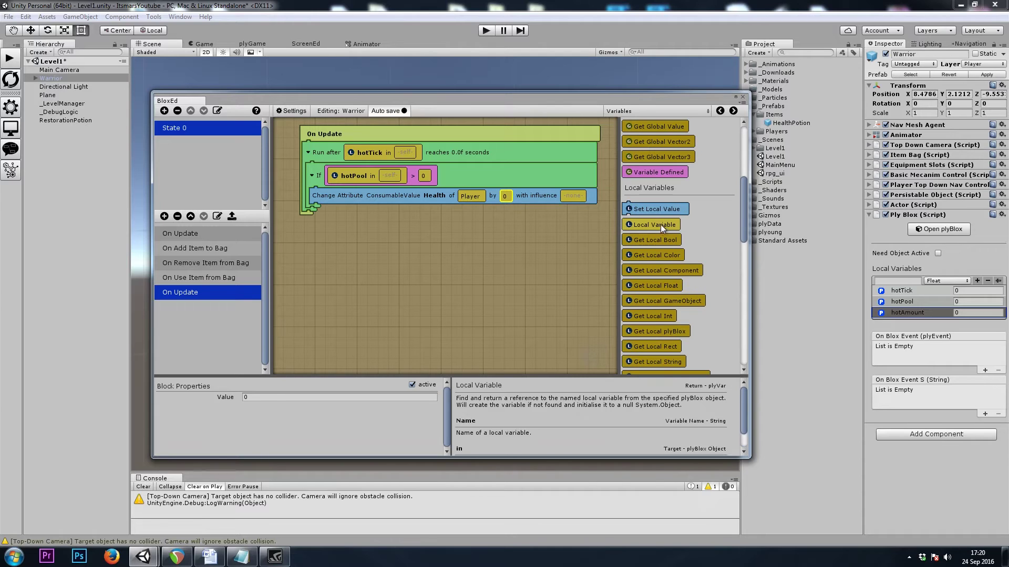
mouse_move(657, 225)
mouse_down()
mouse_move(527, 204)
mouse_move(544, 209)
mouse_up()
scroll(713, 250, down, 1)
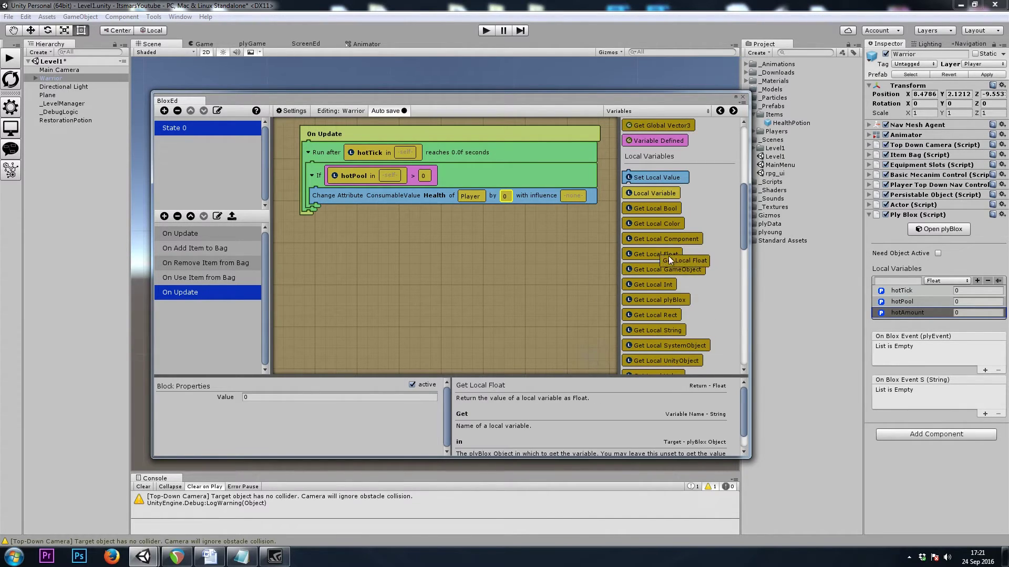
drag(670, 254, 507, 199)
click(280, 398)
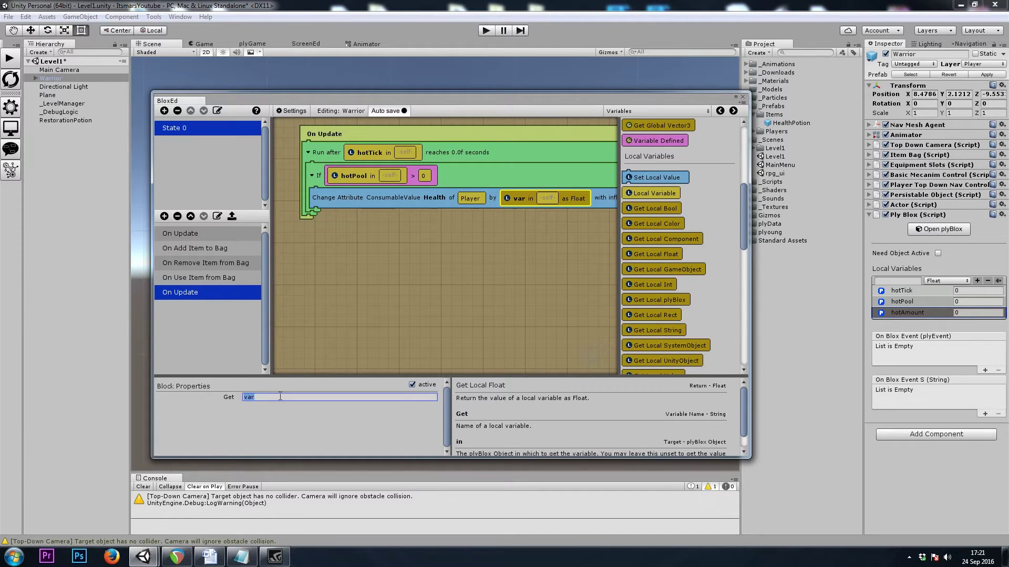
text(hotAmount)
mouse_move(501, 292)
mouse_down()
mouse_move(405, 285)
mouse_move(500, 281)
mouse_move(499, 302)
mouse_up()
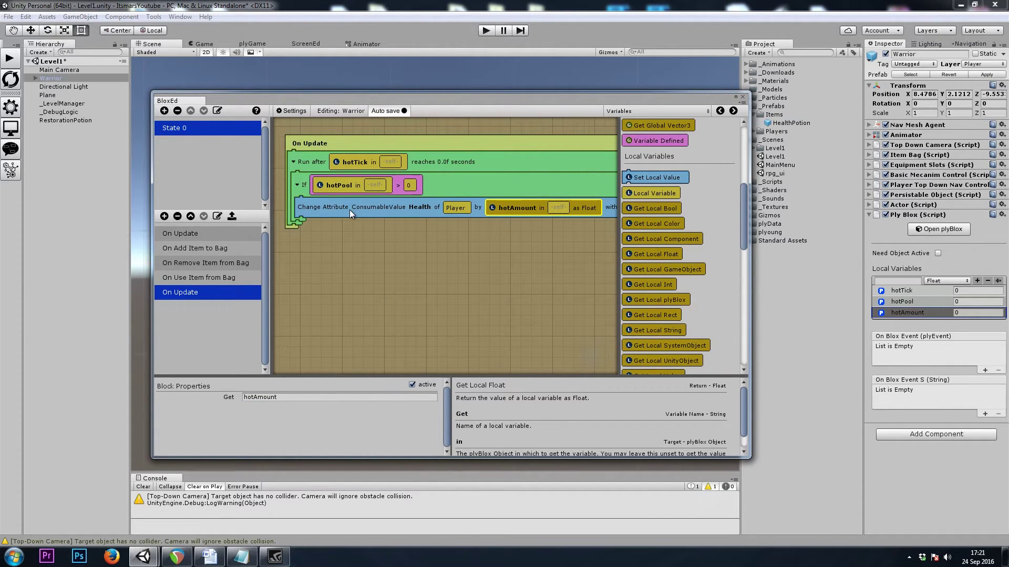
Add a Set Local Value block for hotPool below Change Attribute.
click(364, 187)
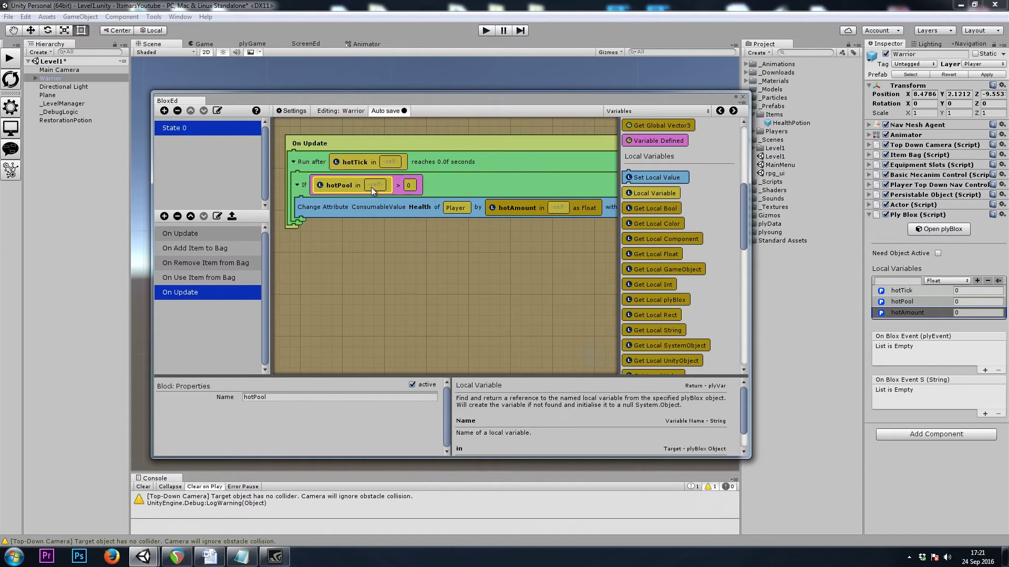
click(629, 112)
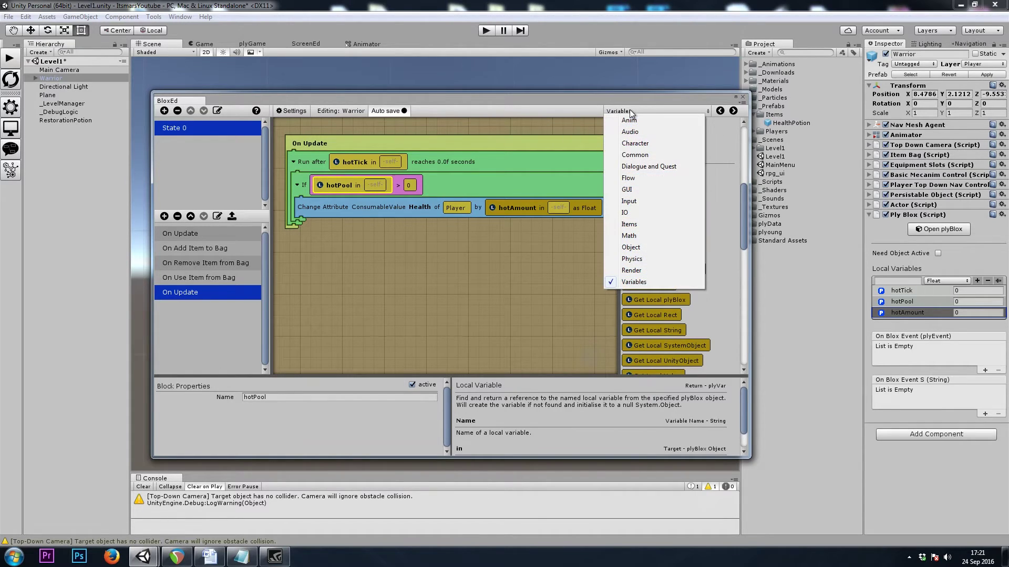
click(633, 281)
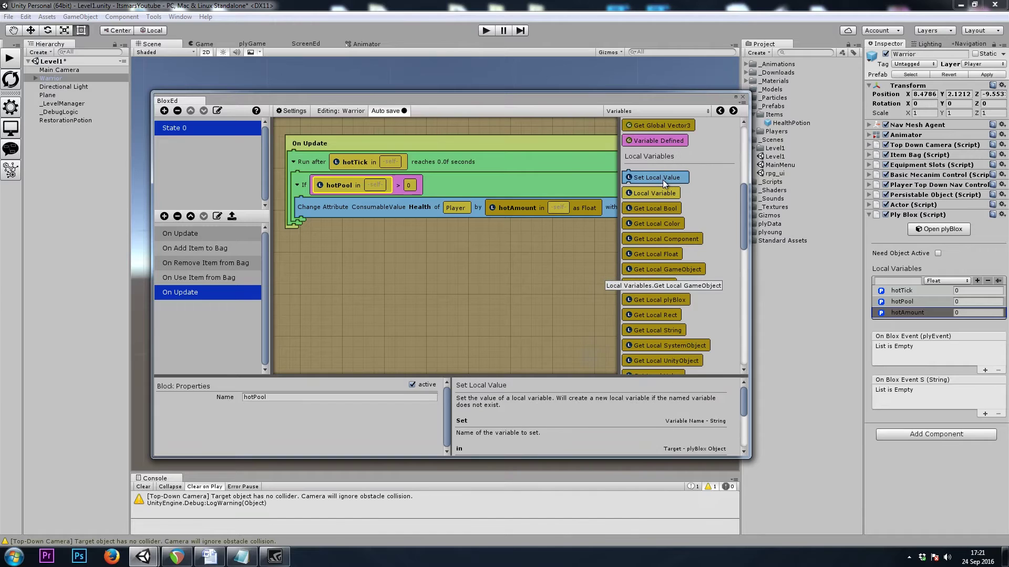
drag(659, 175, 319, 217)
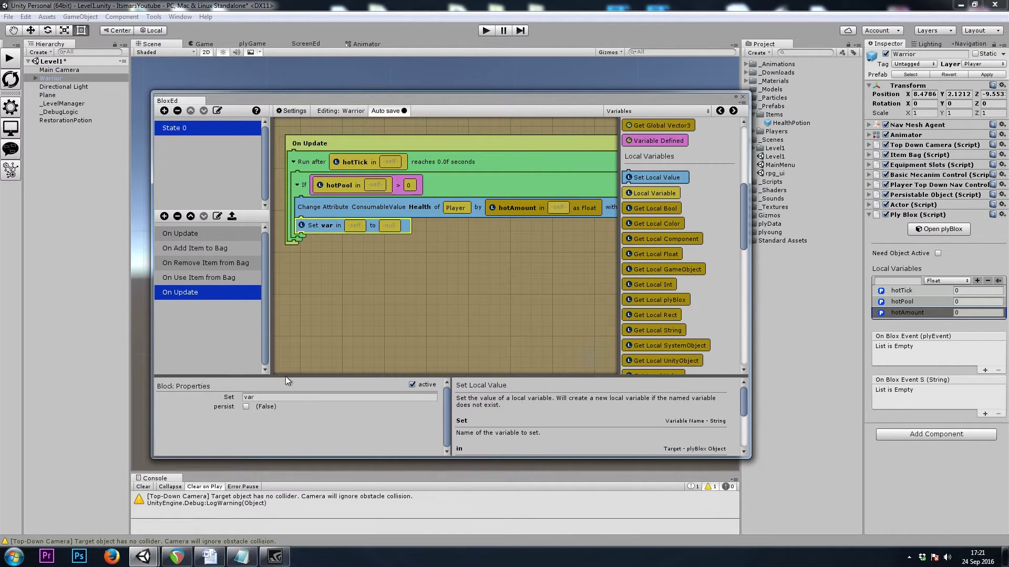
click(293, 396)
text(hotPool)
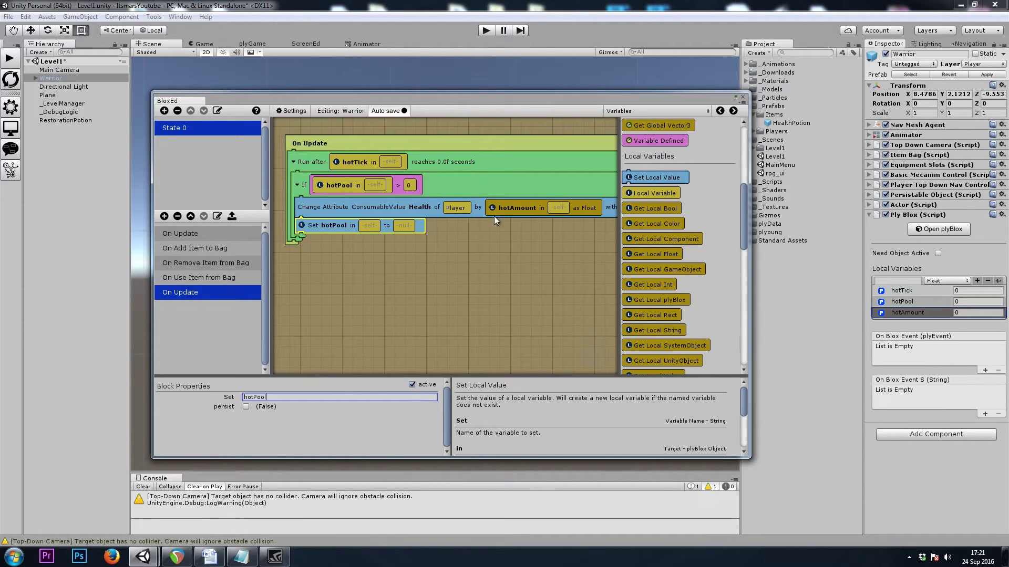
key(Return)
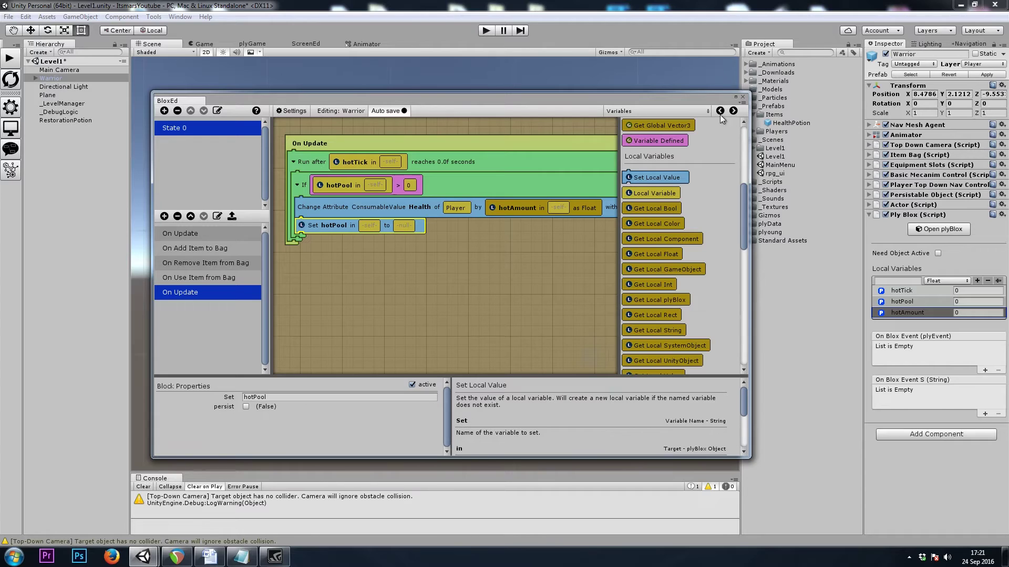
Set hotPool's new value to a Math Float A - B using hotPool and hotAmount.
click(707, 112)
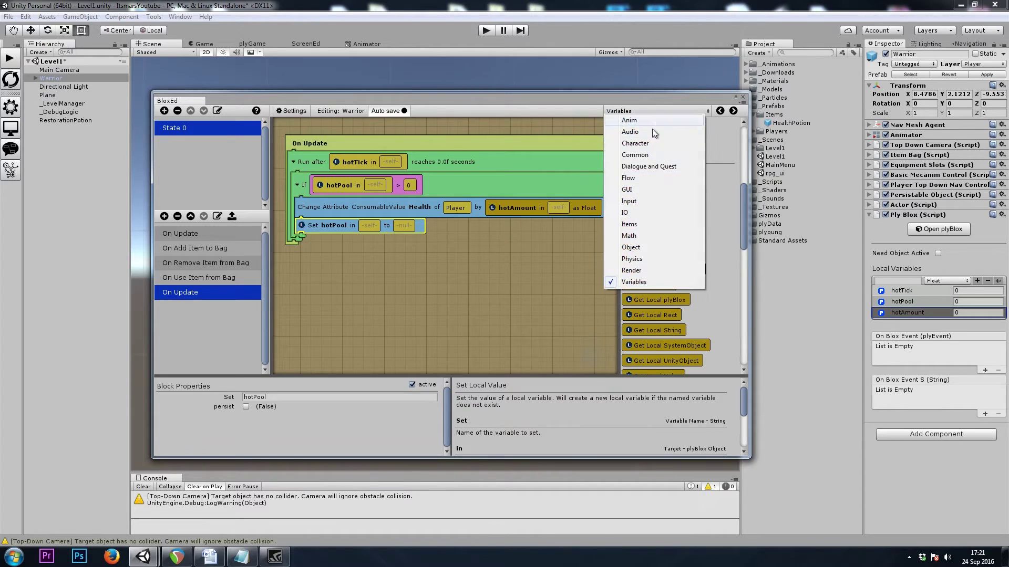
click(631, 236)
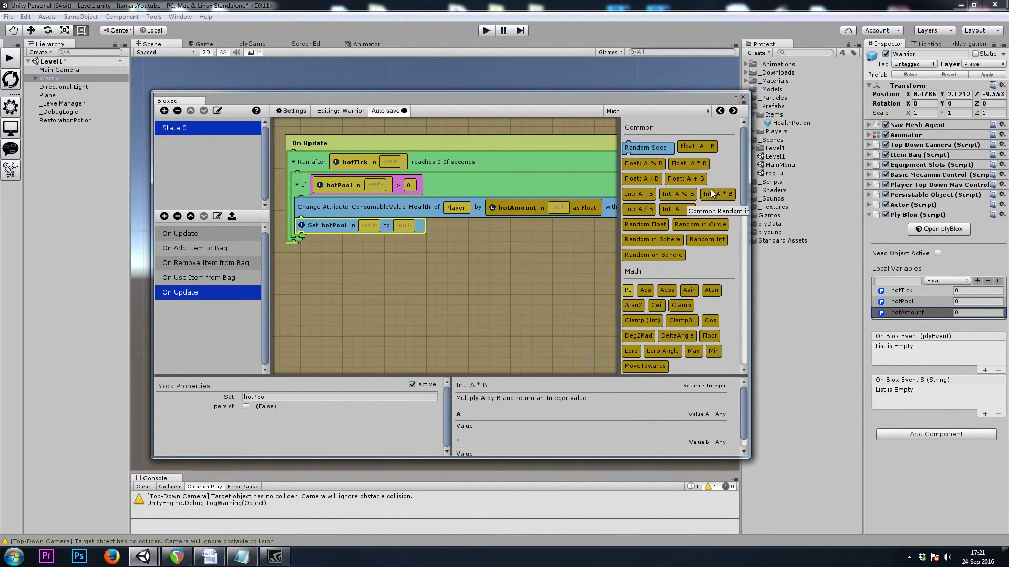
drag(715, 148, 409, 230)
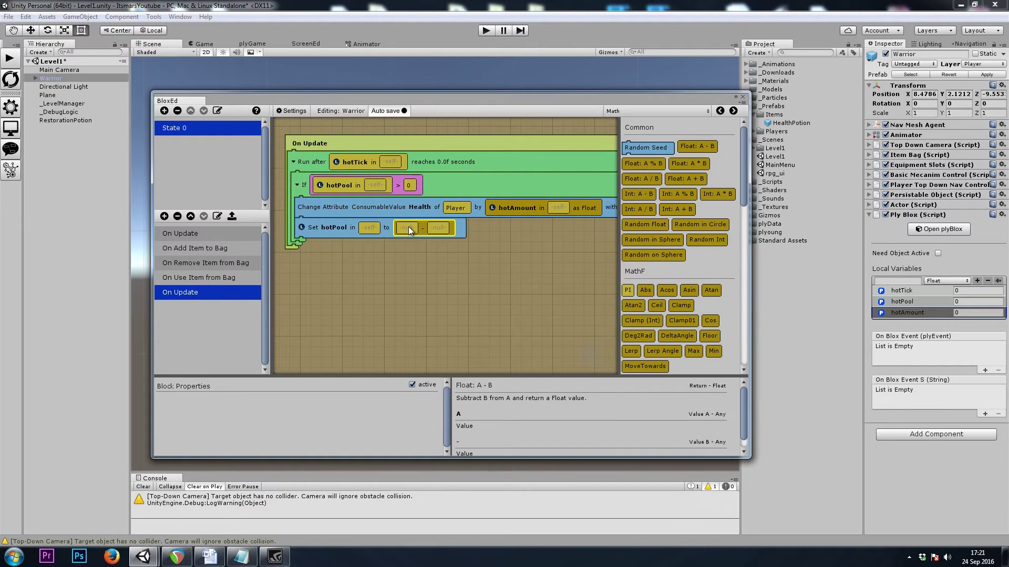
click(340, 187)
ctrl+drag(339, 186, 463, 234)
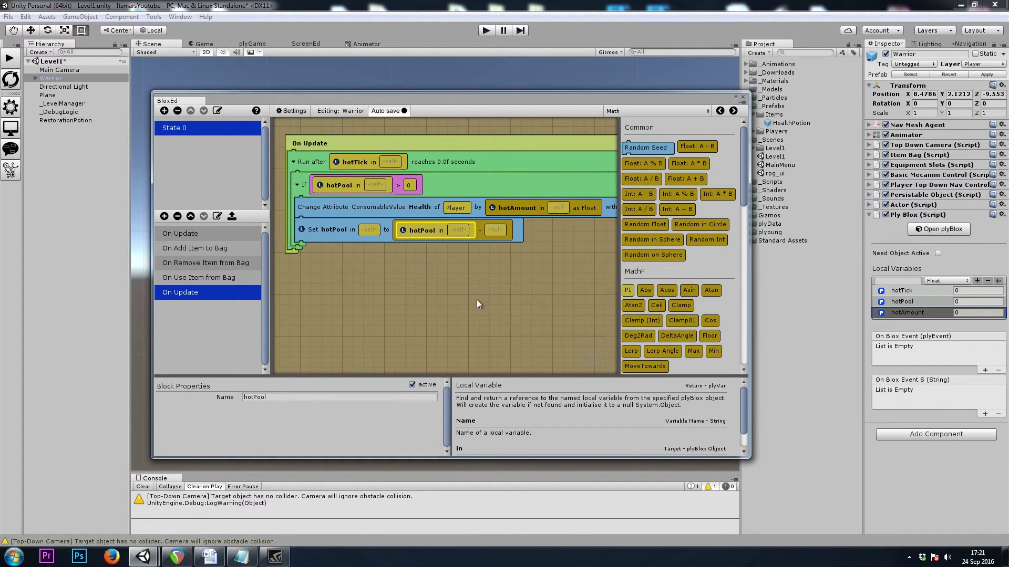
ctrl+drag(426, 230, 518, 234)
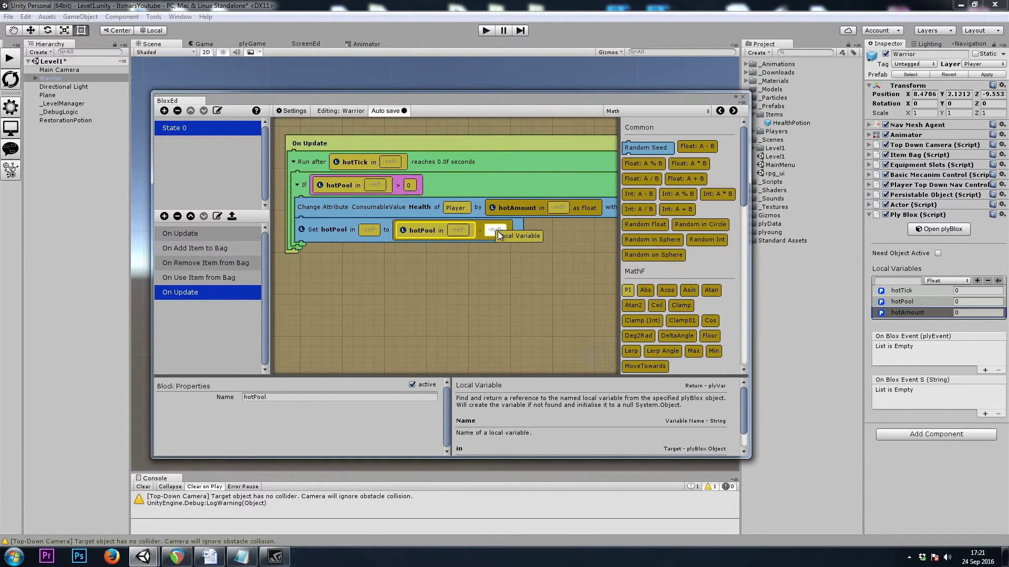
click(255, 396)
text(hotAmou)
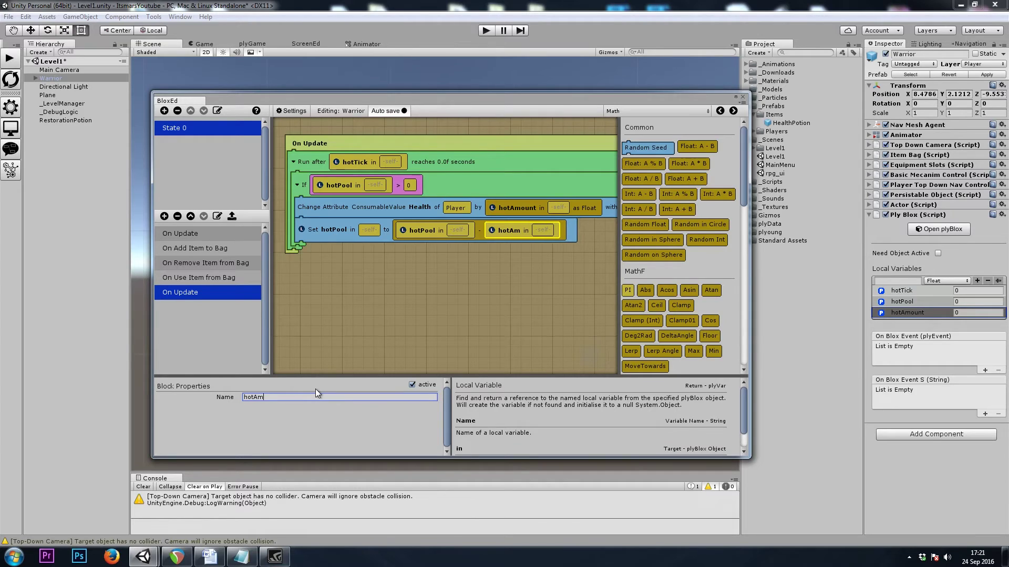
text(nt)
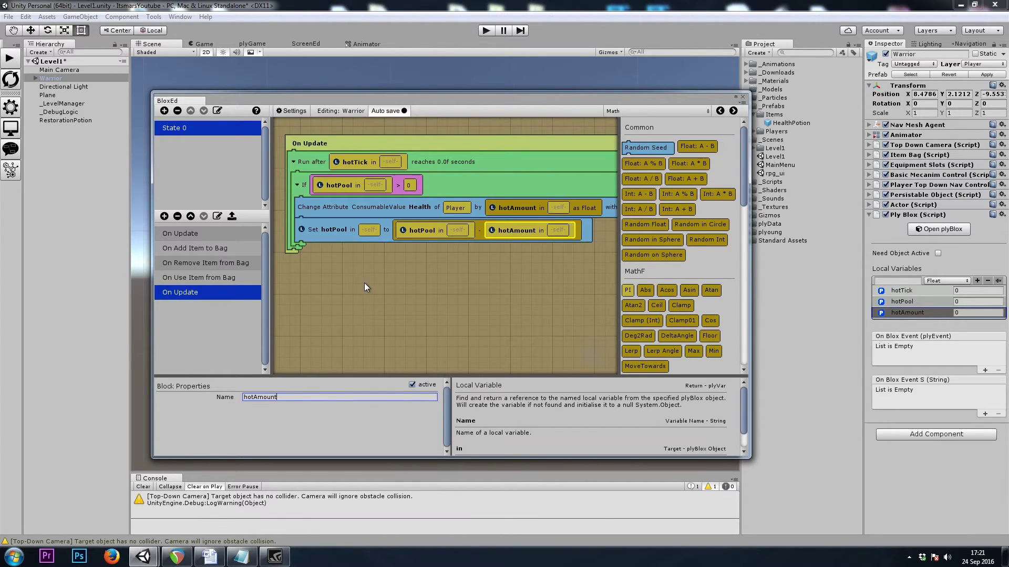
Confirm hotAmount as the subtracted variable and rearrange the On Update stack.
key(Return)
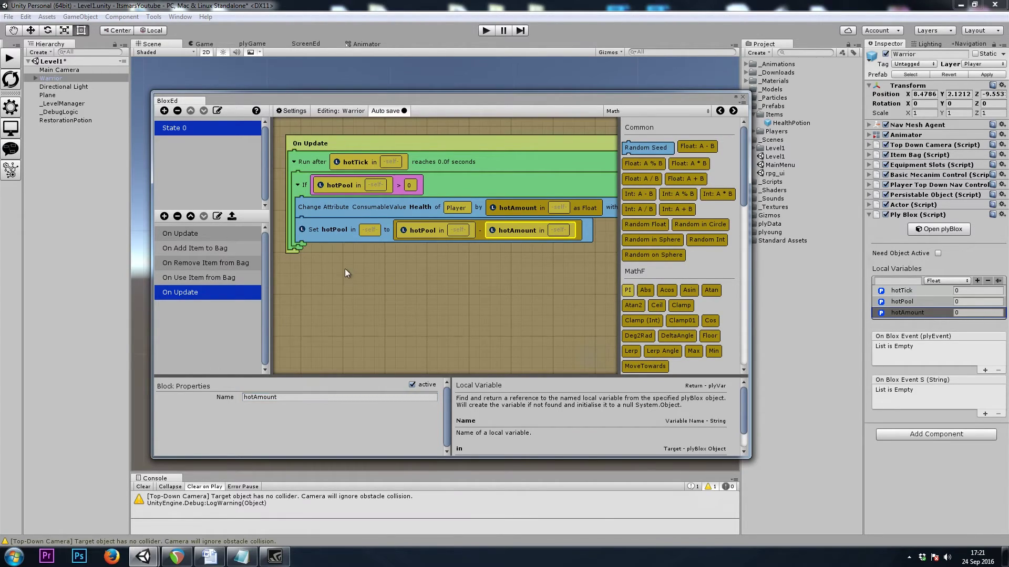
click(338, 229)
drag(420, 305, 414, 295)
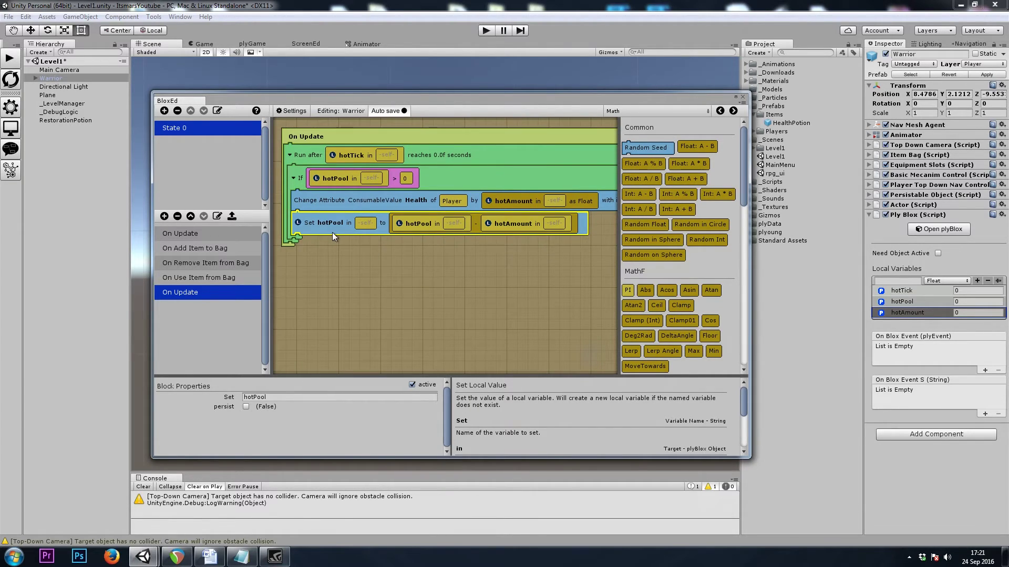
click(453, 144)
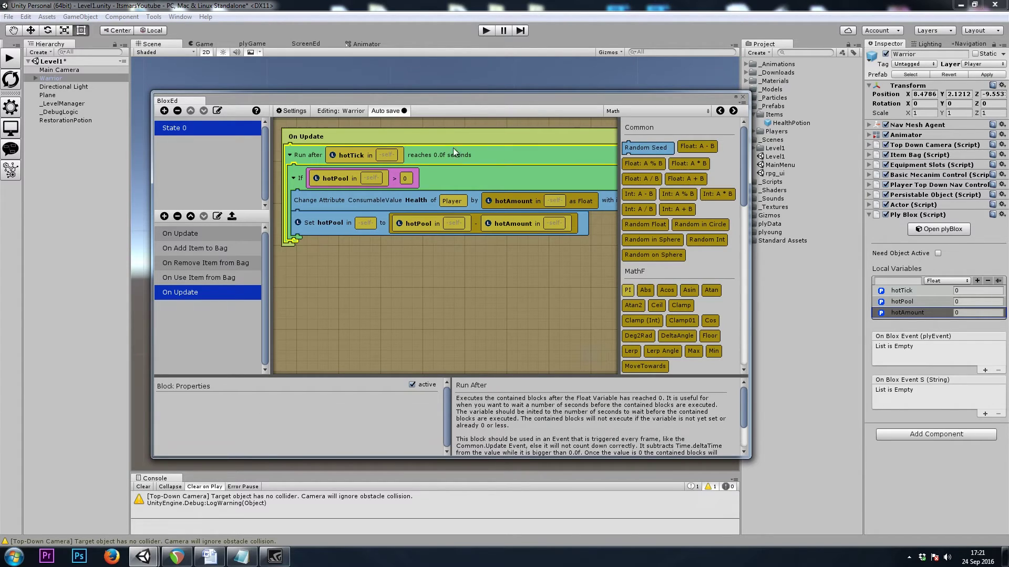
click(323, 228)
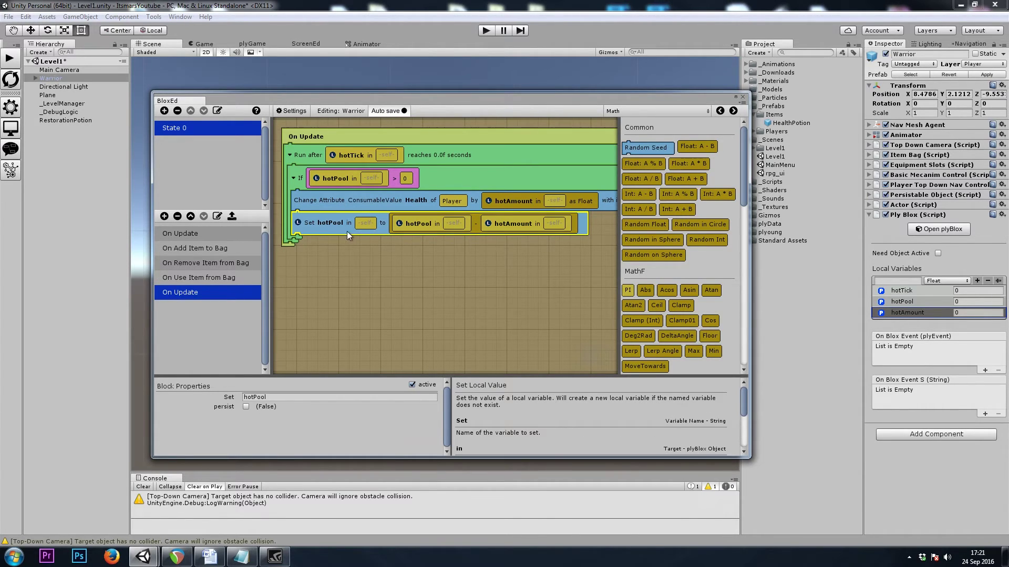
Add a Set hotTick block below Set hotPool with a Float value of 0.05.
click(631, 111)
click(639, 282)
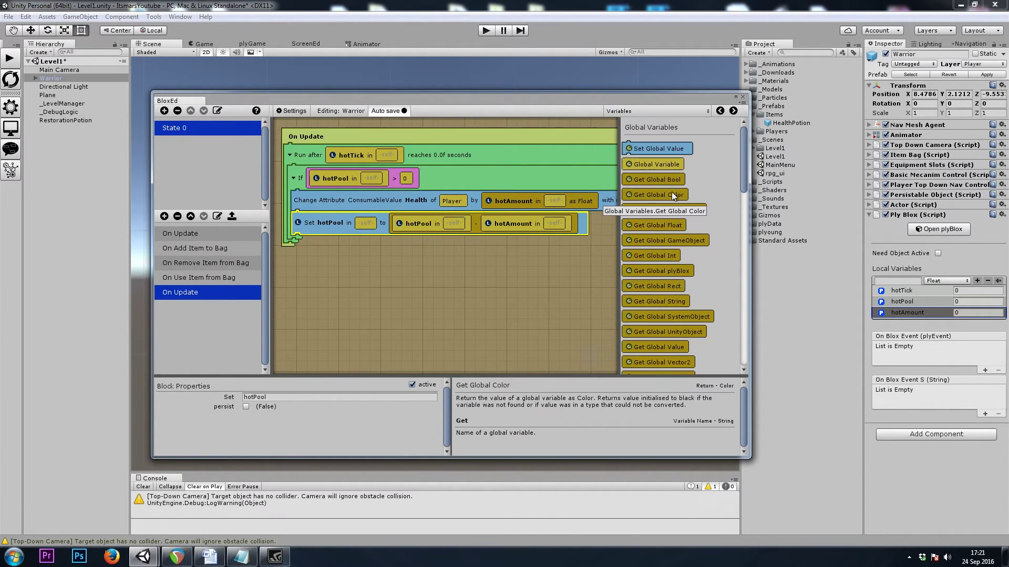
scroll(635, 190, down, 3)
drag(638, 181, 308, 237)
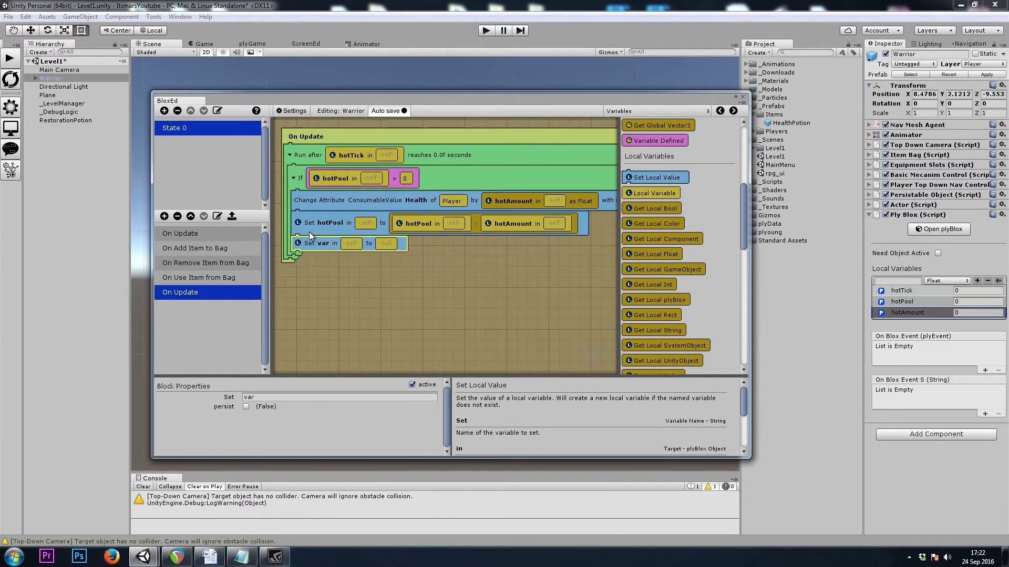
click(266, 397)
text(hotTick)
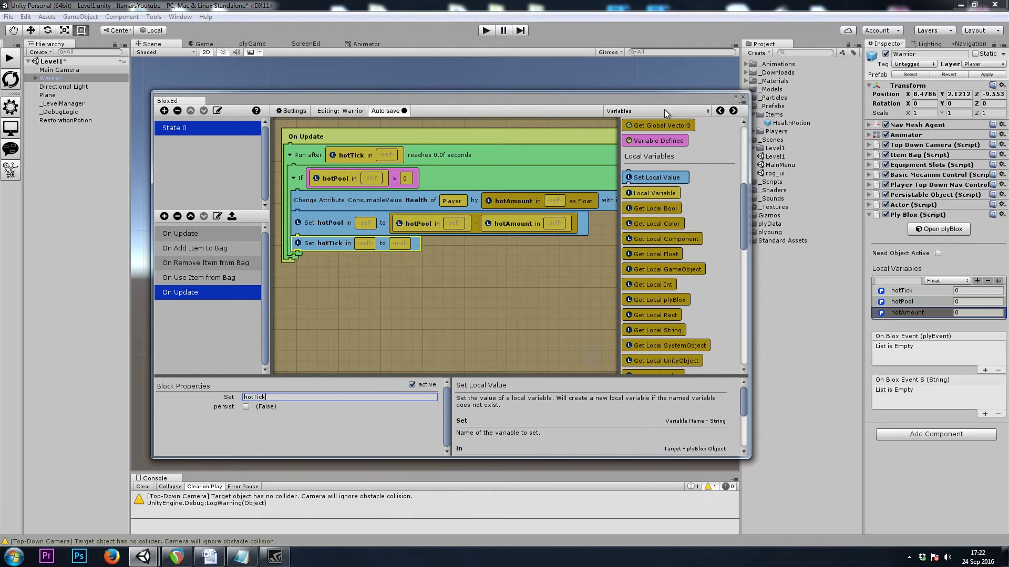
click(660, 110)
click(651, 153)
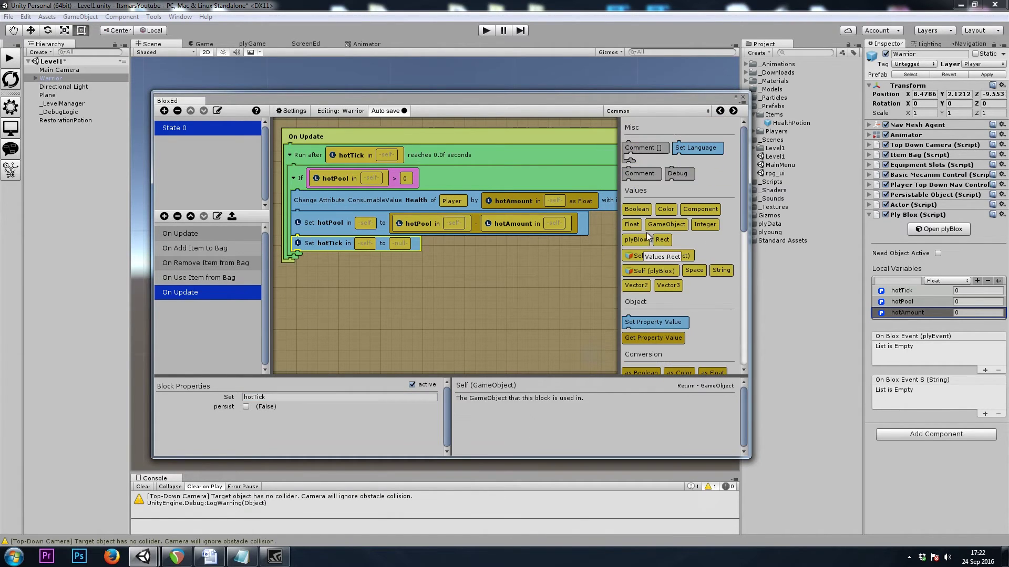
drag(632, 225, 394, 243)
click(262, 397)
text(.05)
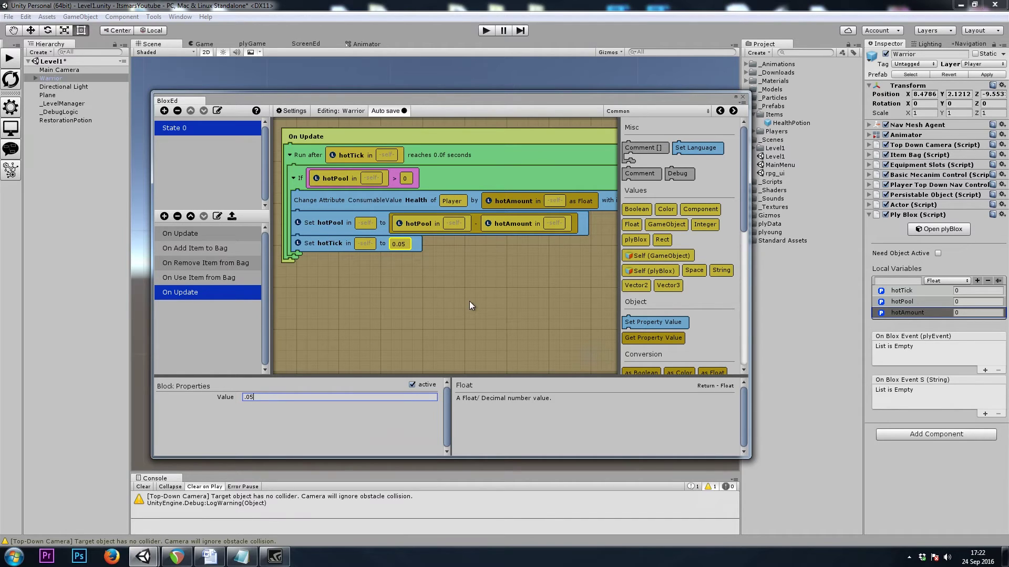
click(469, 302)
Widen the blox editor, review the If and Change Attribute blocks, and close it.
drag(747, 256, 844, 255)
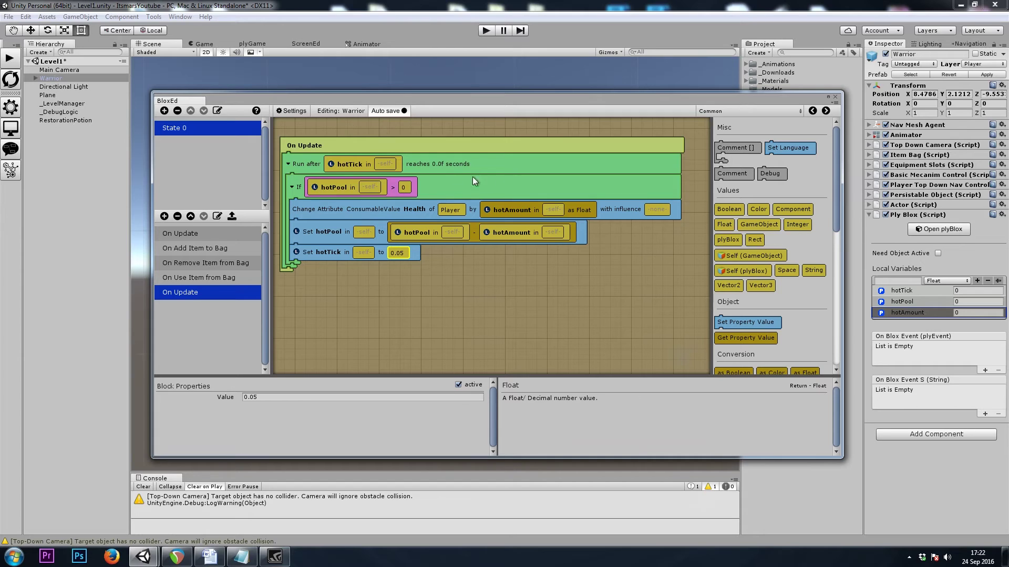
click(374, 254)
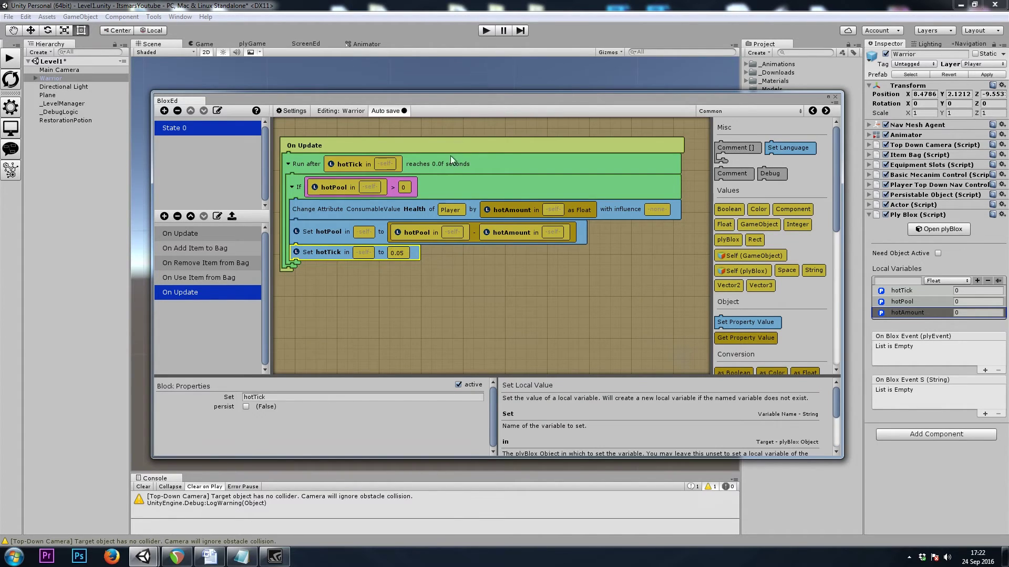
click(370, 194)
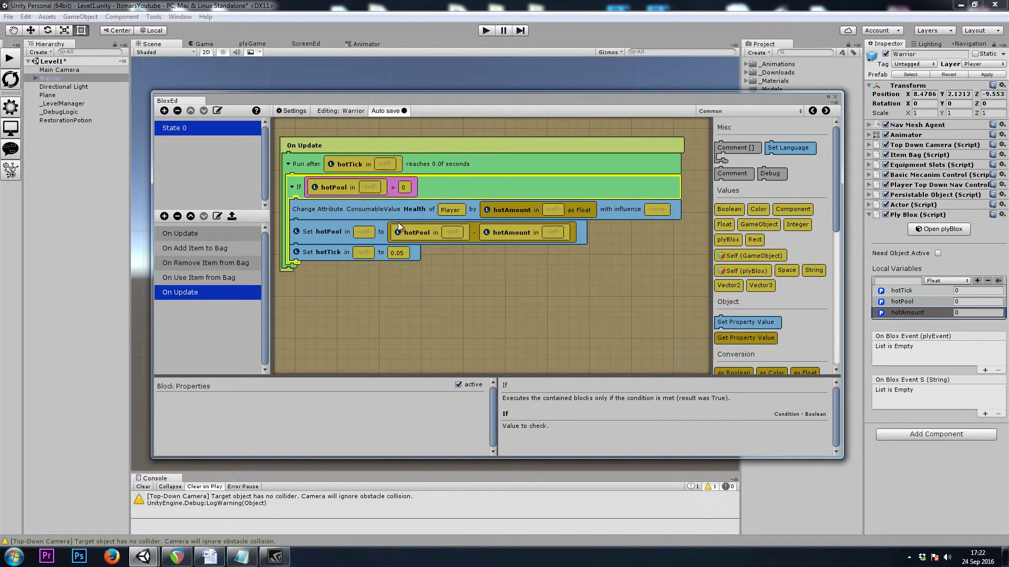
click(473, 209)
click(521, 208)
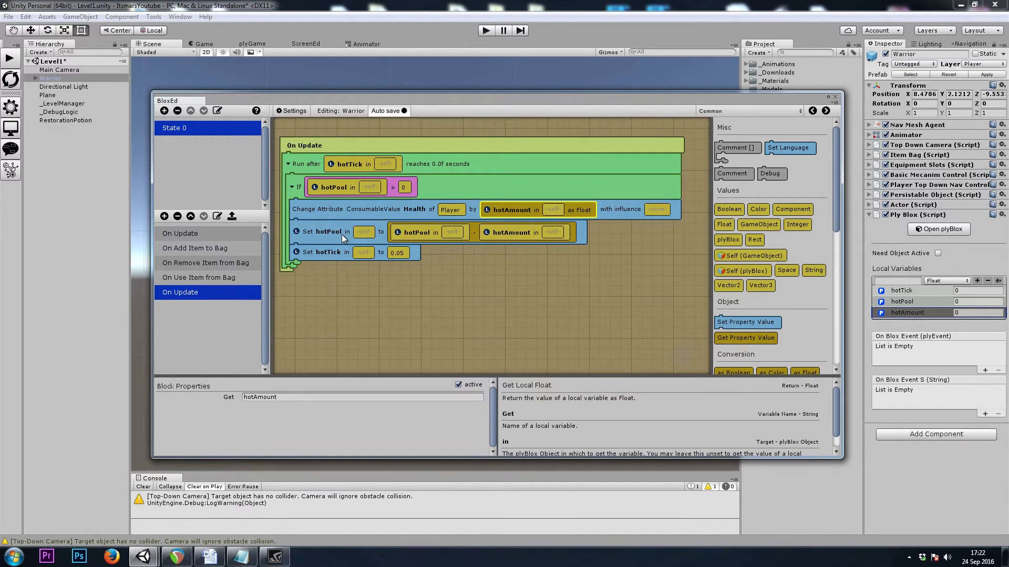
click(347, 250)
click(815, 110)
Make RestorationPotion a prefab in the Prefabs/Items folder.
click(834, 97)
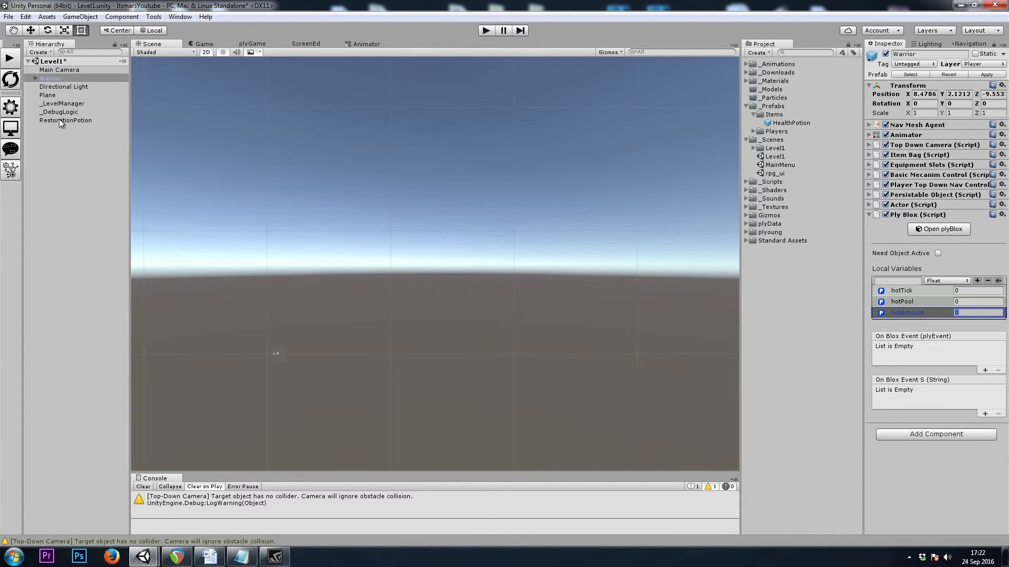
click(56, 119)
drag(56, 120, 786, 116)
Refresh plyGame's Items list so Restoration Potion appears beside Healing Potion.
click(248, 43)
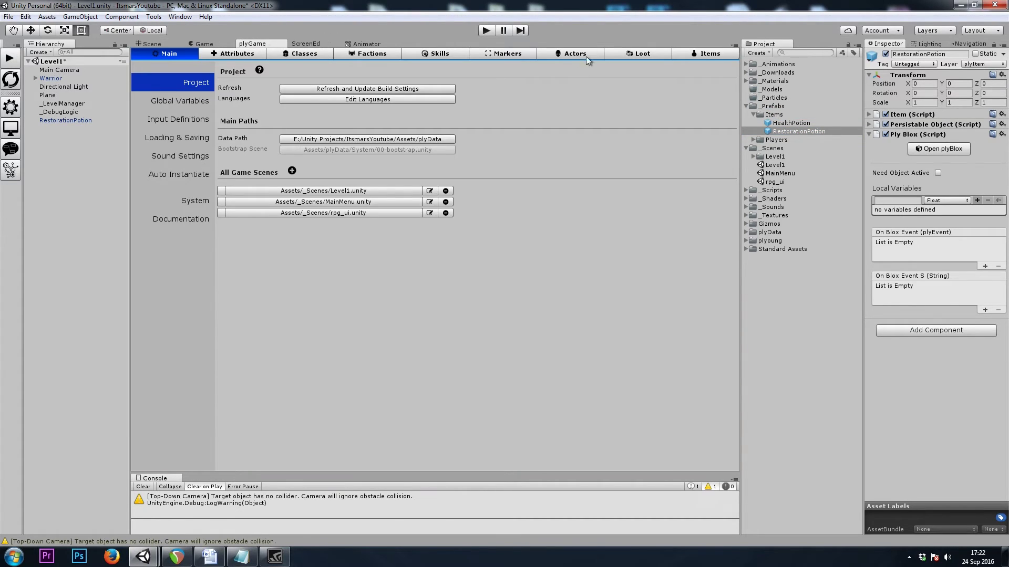
click(691, 54)
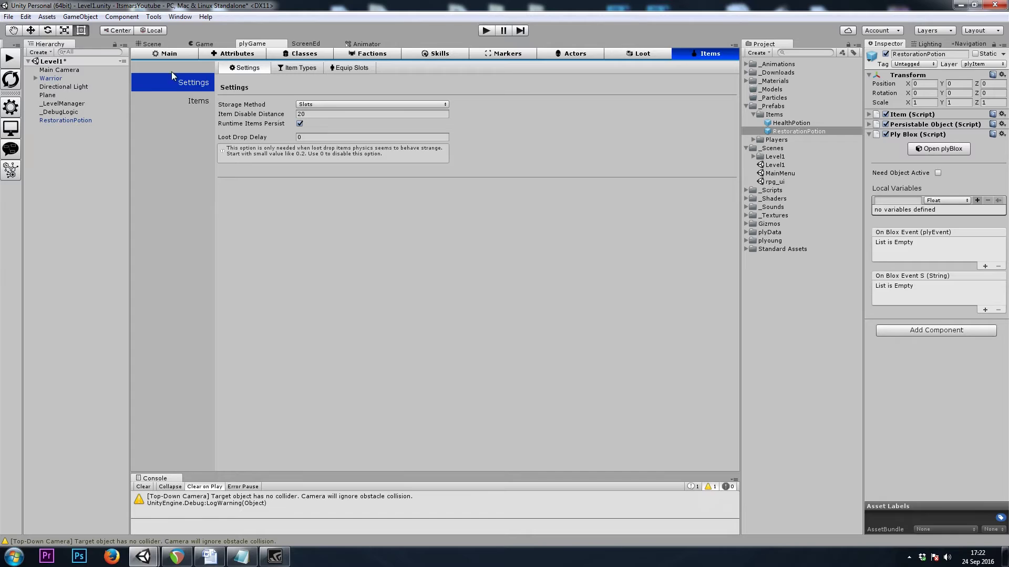
click(196, 103)
click(255, 69)
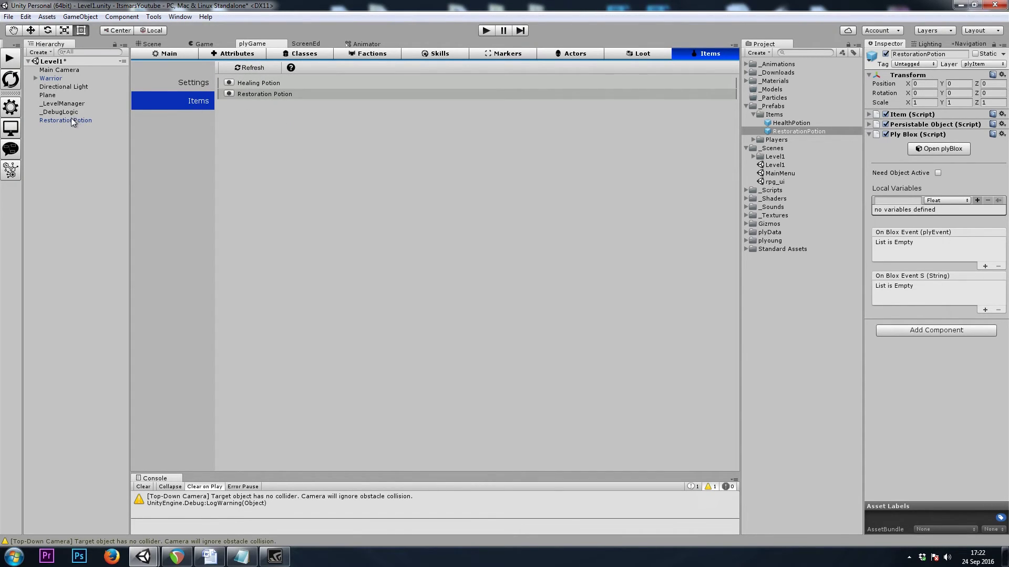
Select the _DebugLogic object and open its plyBlox blocks for editing.
drag(71, 119, 52, 74)
click(53, 75)
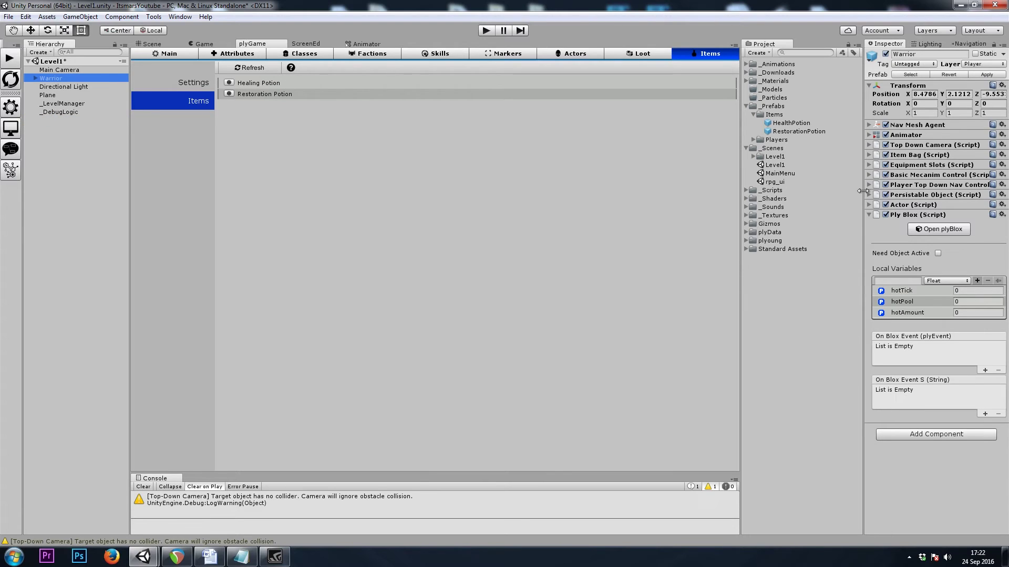
click(920, 228)
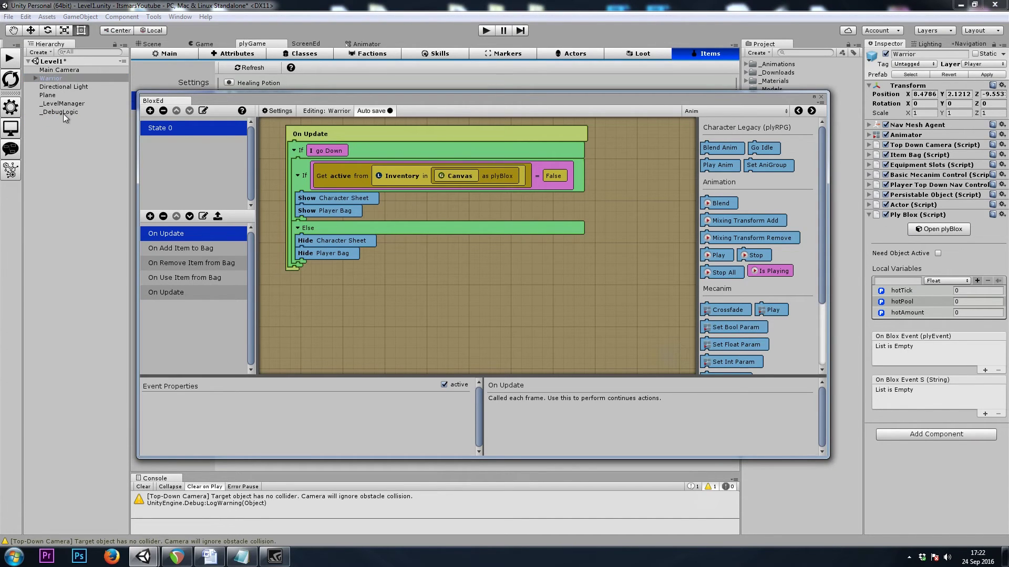
click(57, 113)
click(937, 130)
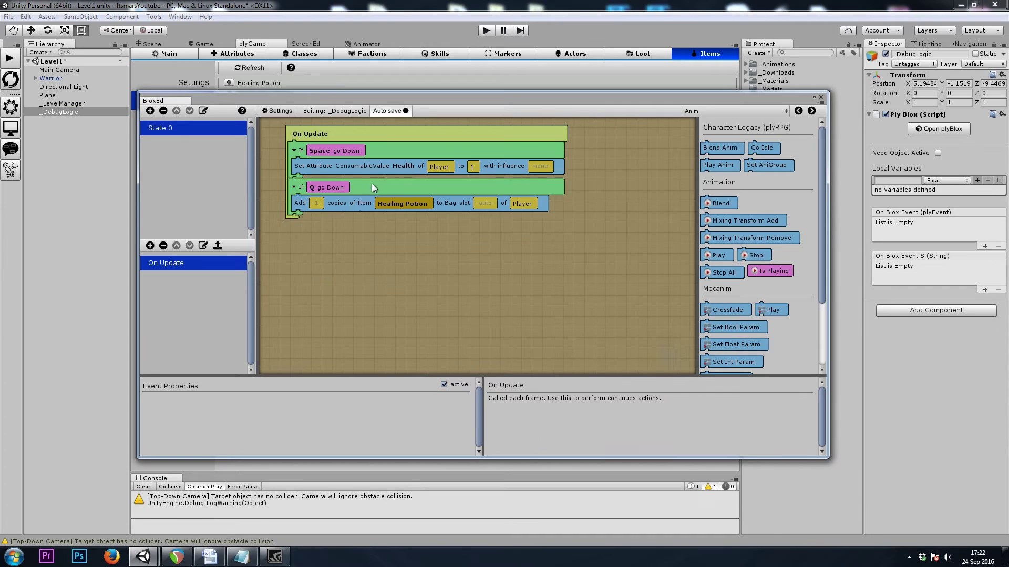
Duplicate the Q rule's Healing Potion add-item block and set the copy to Restoration Potion.
click(372, 188)
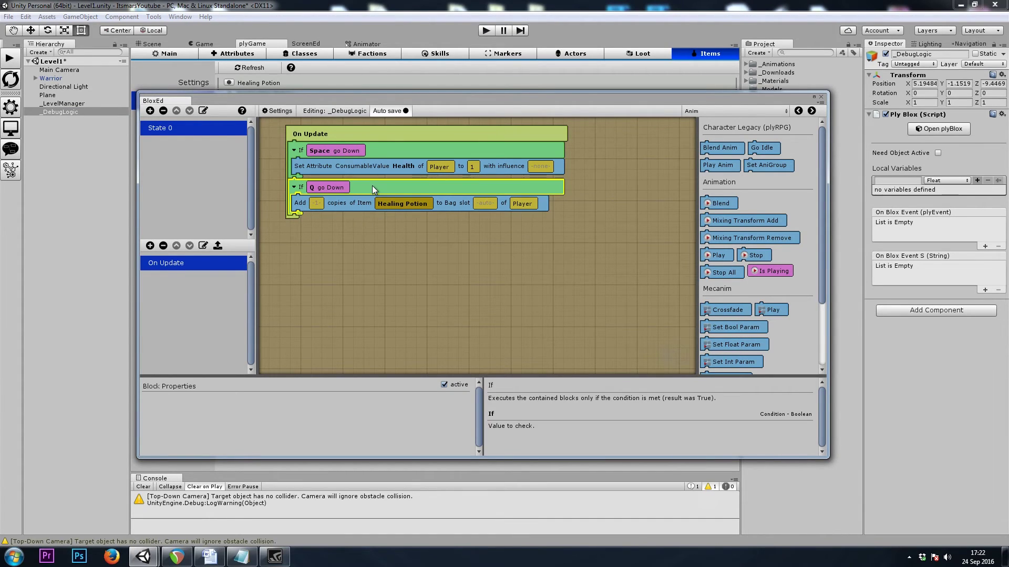
click(348, 201)
key(ctrl+d)
click(403, 219)
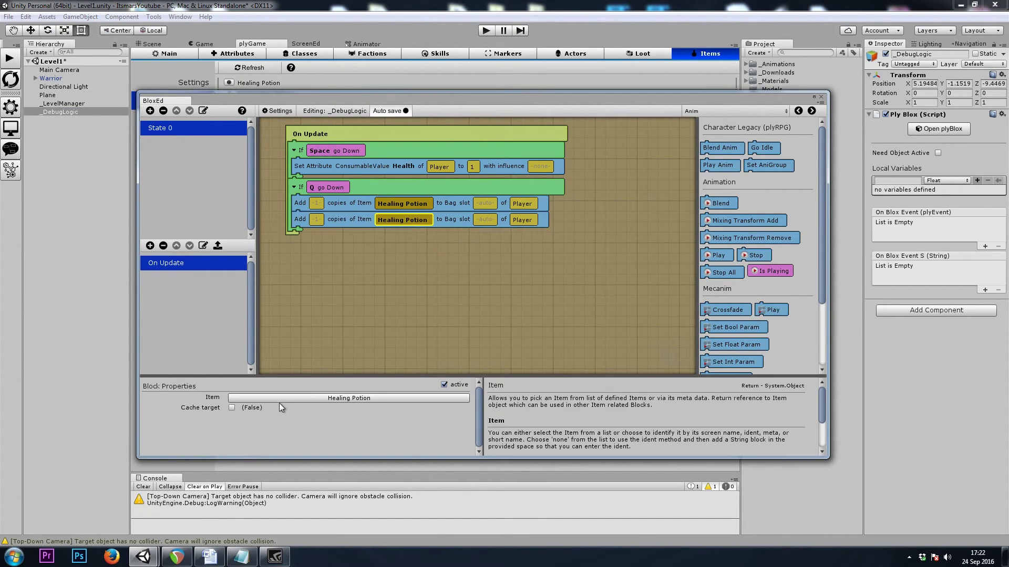
click(285, 397)
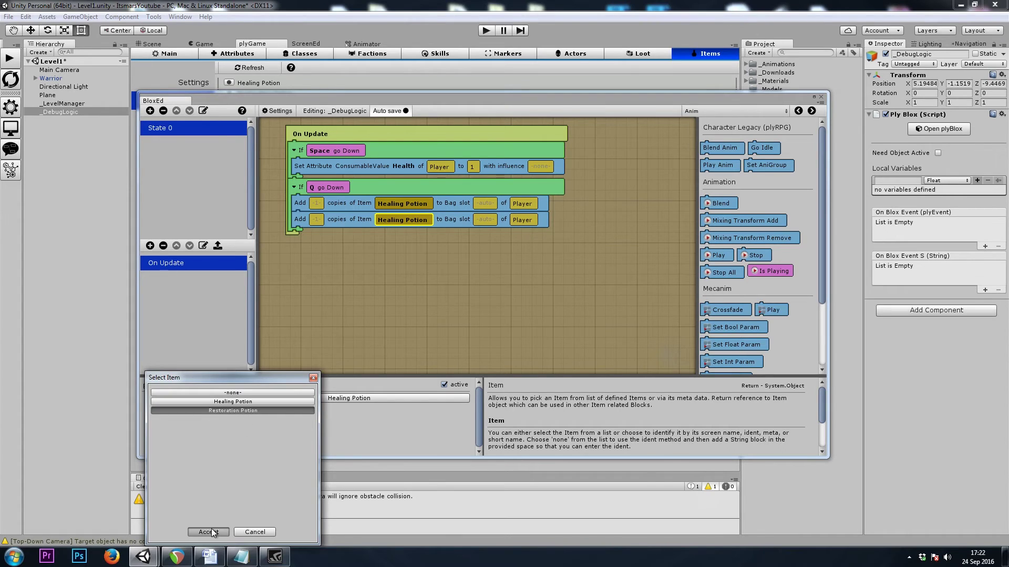
click(209, 532)
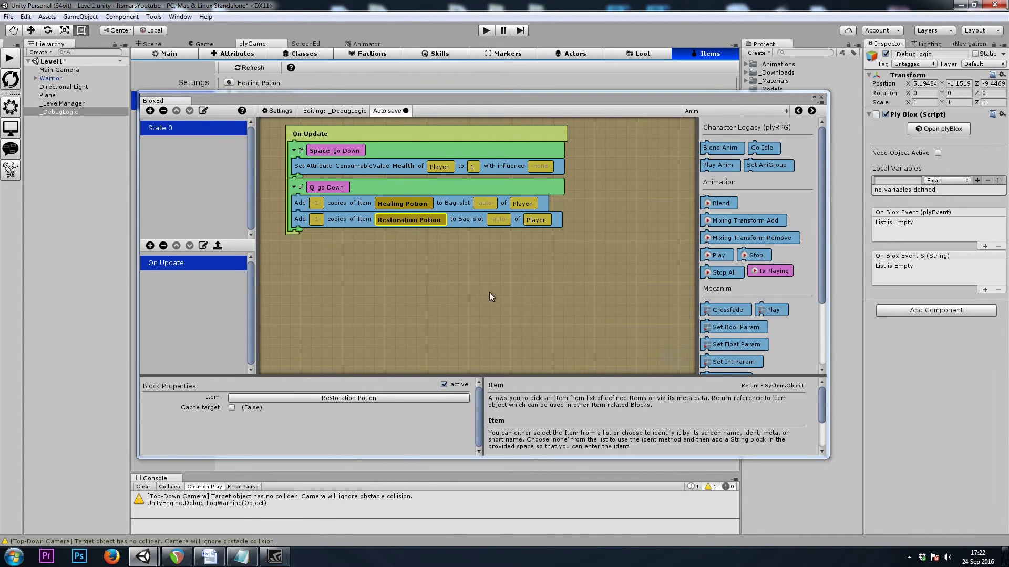
click(821, 97)
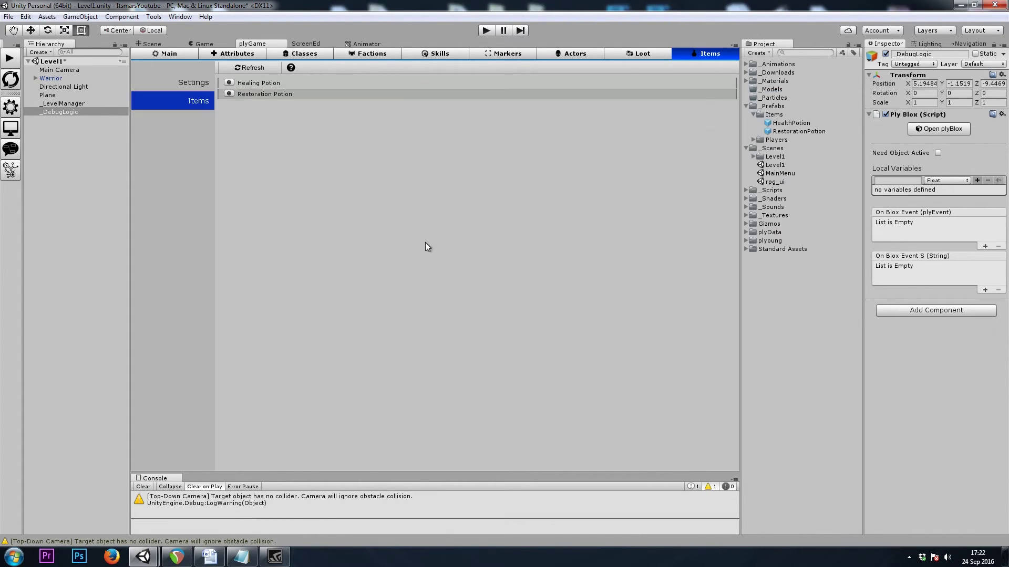
Save the scene and open the RestorationPotion prefab's Item settings from _Prefabs/Items.
click(152, 44)
key(ctrl+s)
click(780, 106)
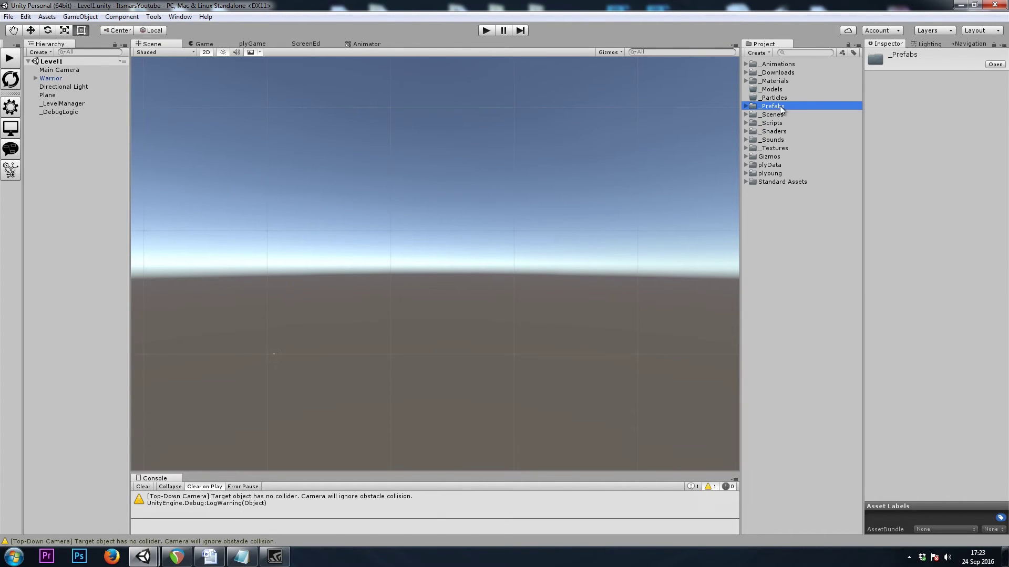
double_click(774, 114)
click(788, 130)
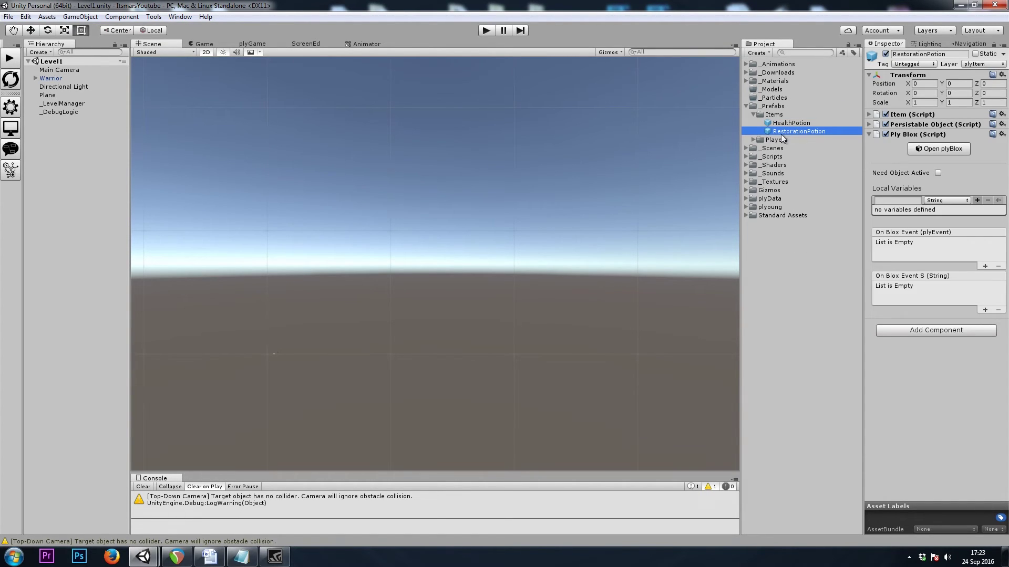
click(914, 115)
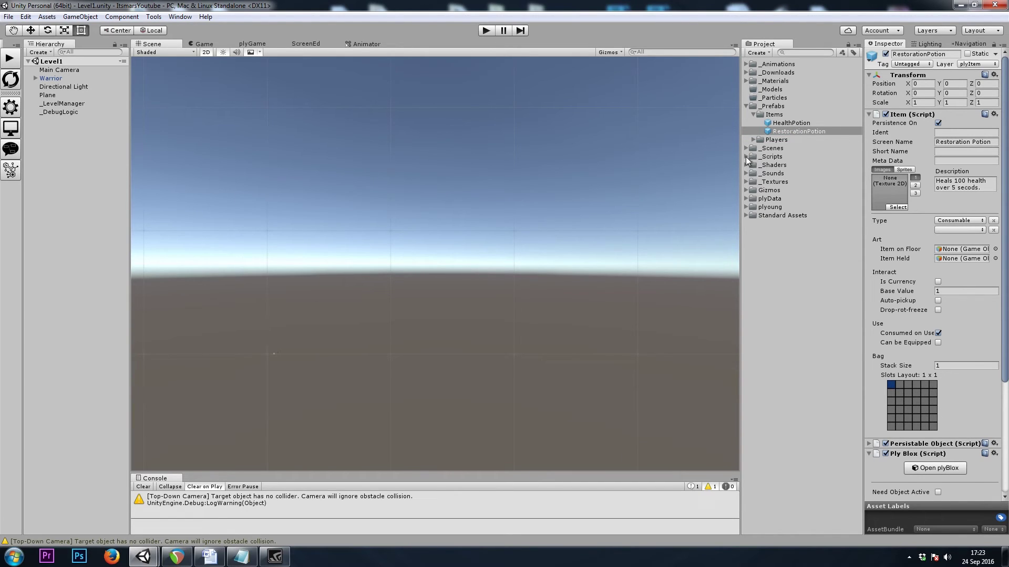
Assign the red potion texture from _Textures/GUI/Icons as the Restoration Potion's item image.
click(747, 183)
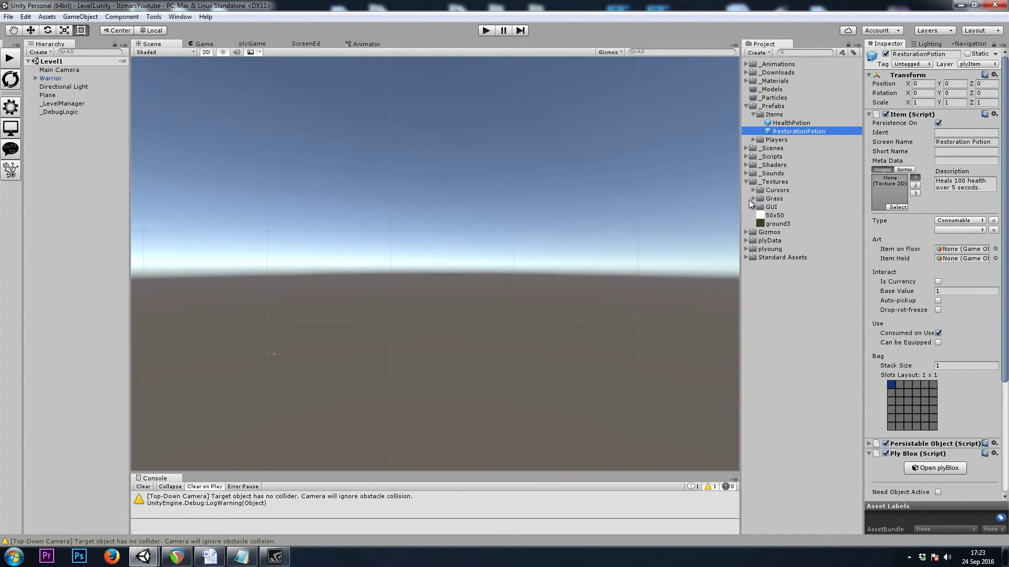
click(753, 207)
click(761, 231)
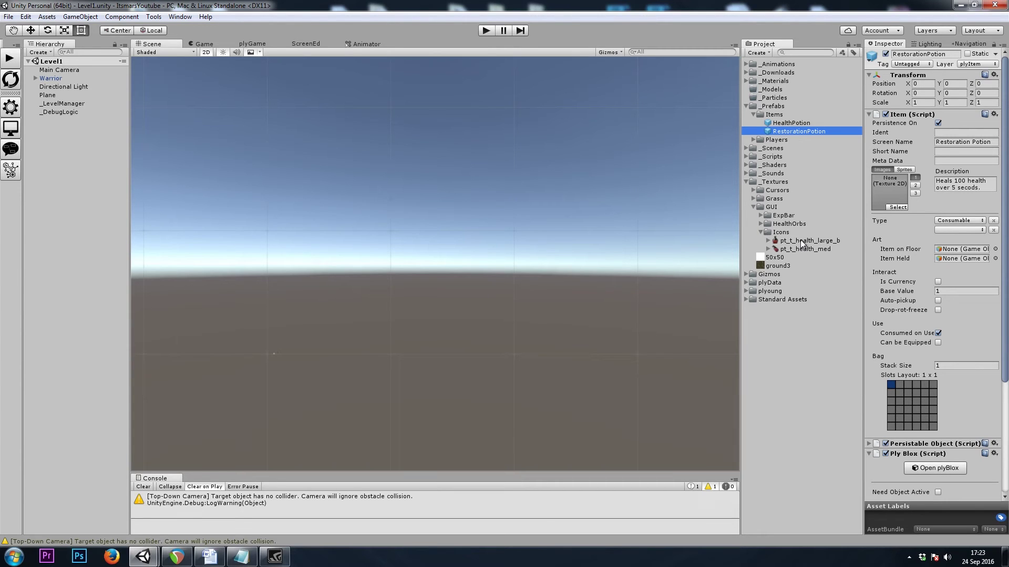
drag(807, 241, 890, 183)
click(483, 31)
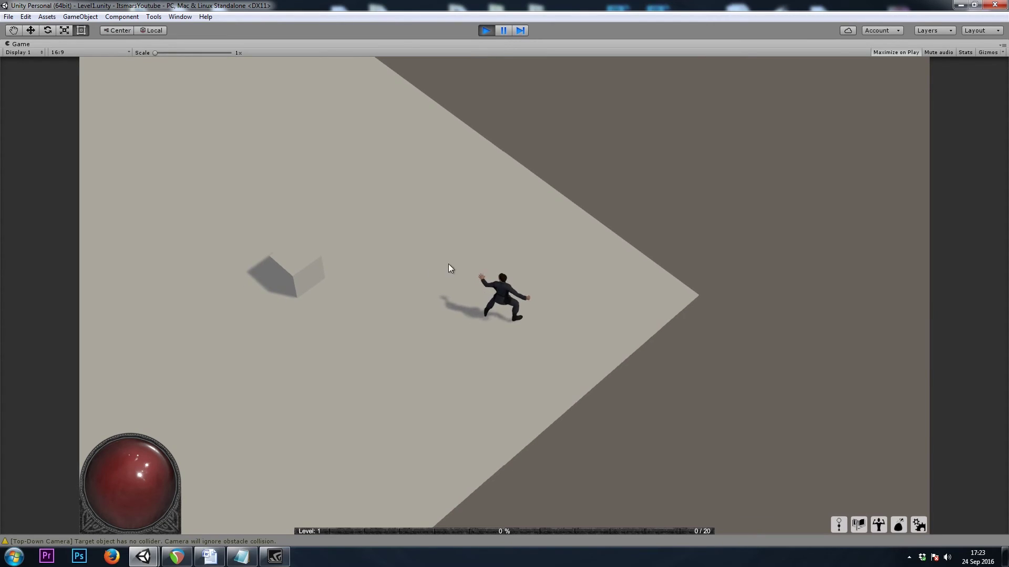
Open the Character and Bag panels during play and add the potions to the bag.
key(i)
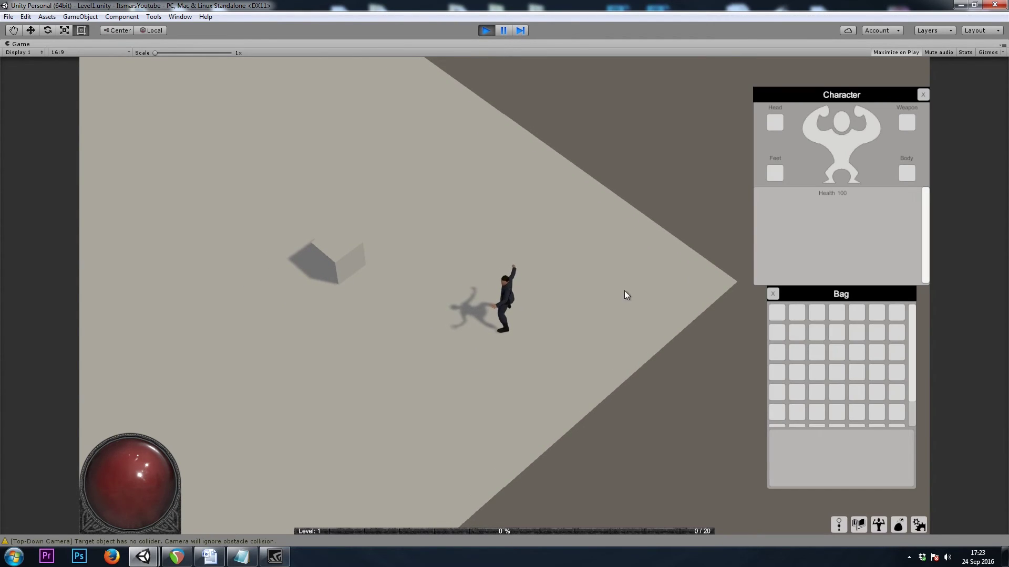
key(space)
key(space)
key(space)
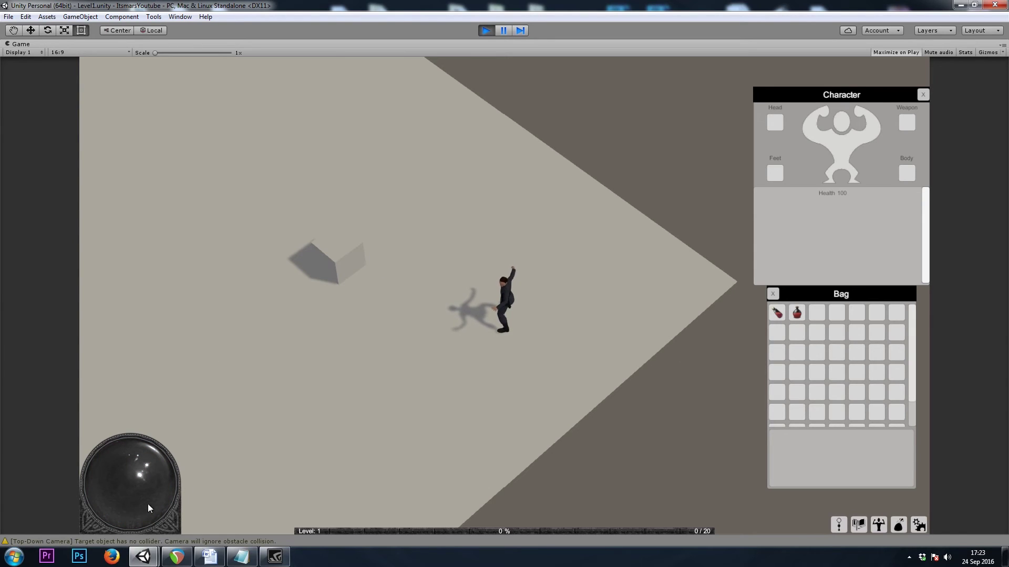
click(437, 346)
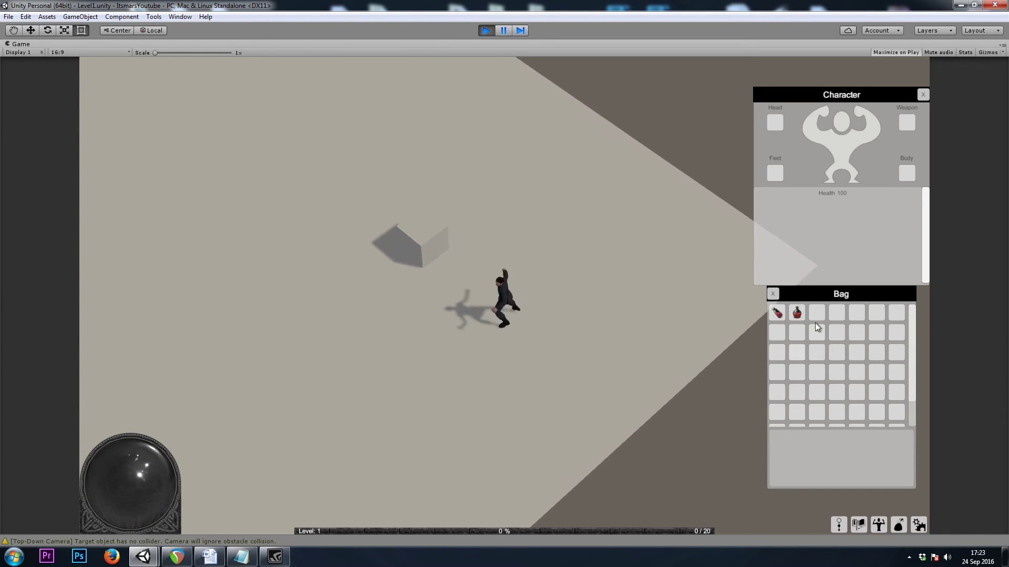
Use the Healing Potion, then the Restoration Potion, from the bag.
click(778, 315)
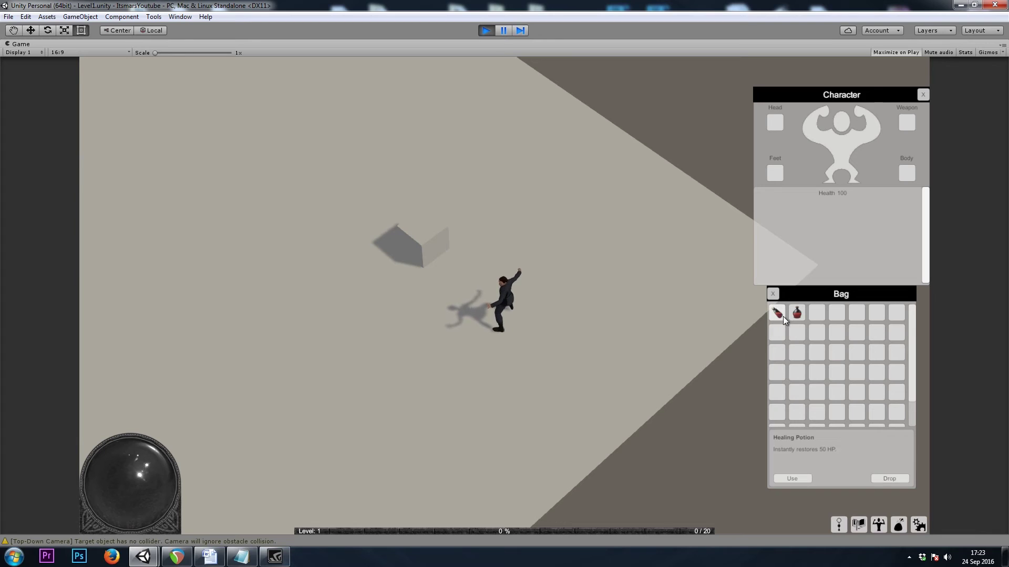
click(794, 479)
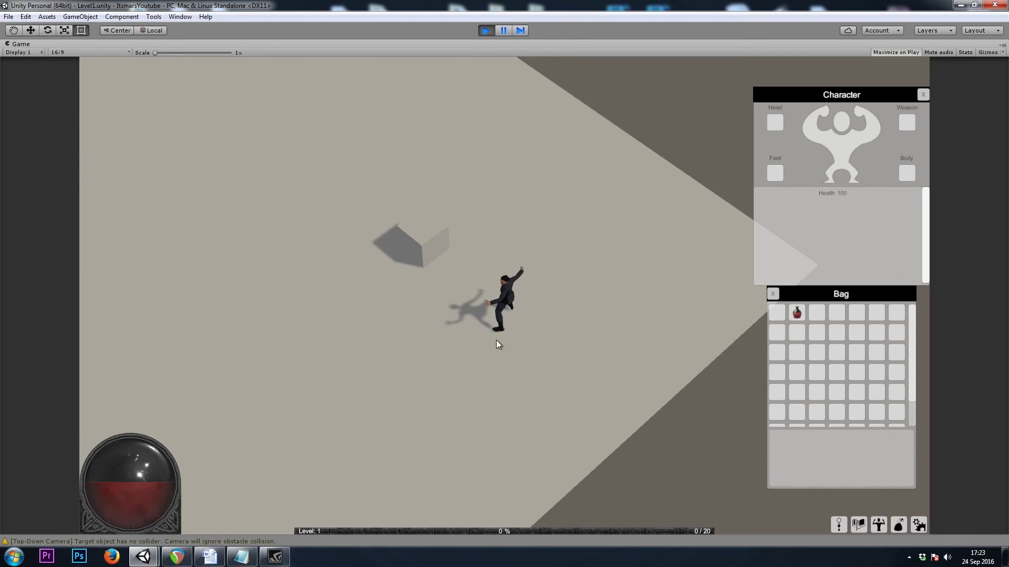
click(801, 317)
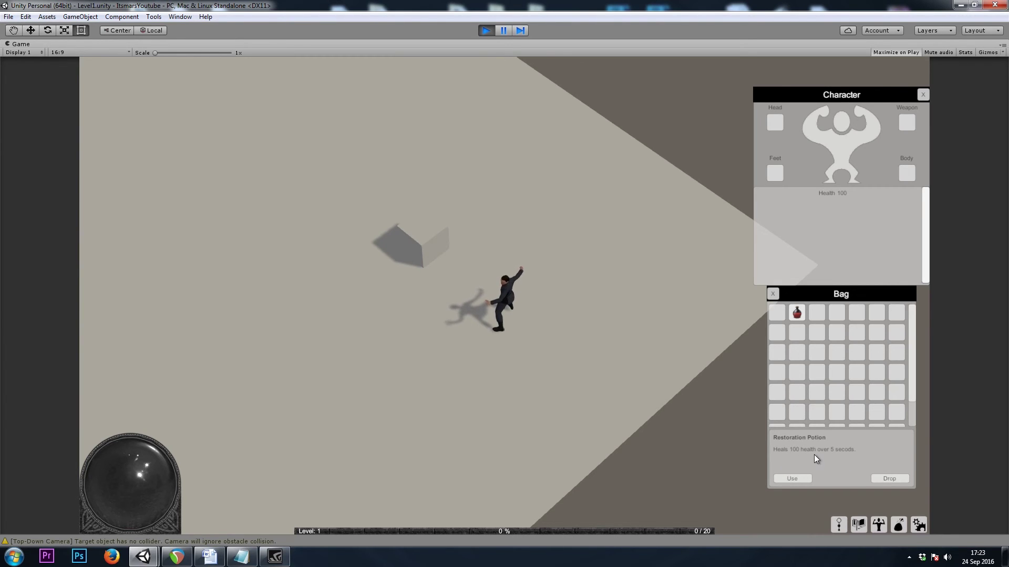
click(791, 479)
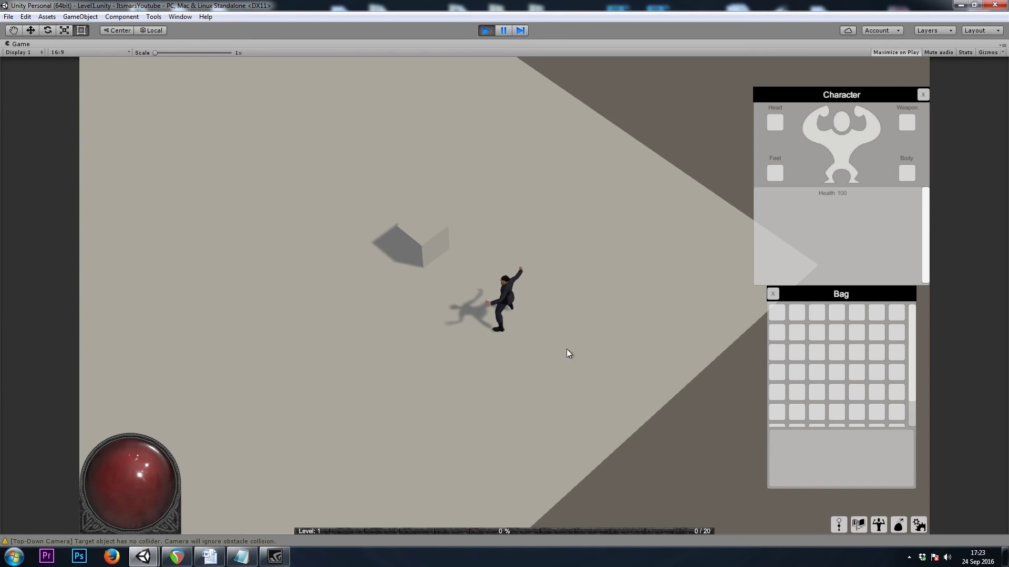
Pause the game, switch to the Game view, and resume play.
click(502, 32)
click(204, 45)
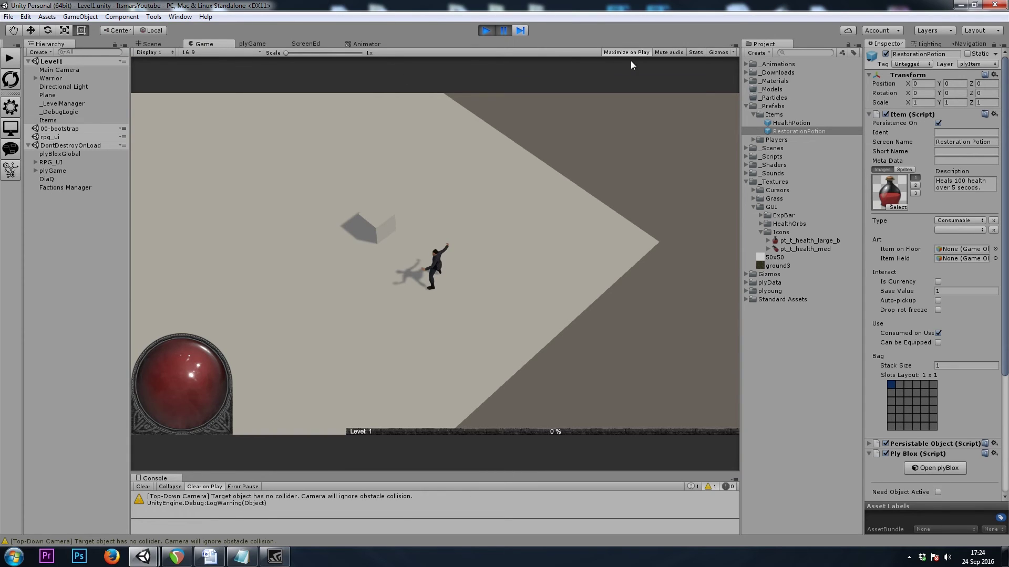
click(504, 32)
Move the Warrior, then select it and expand its Actor (Script) settings.
click(425, 324)
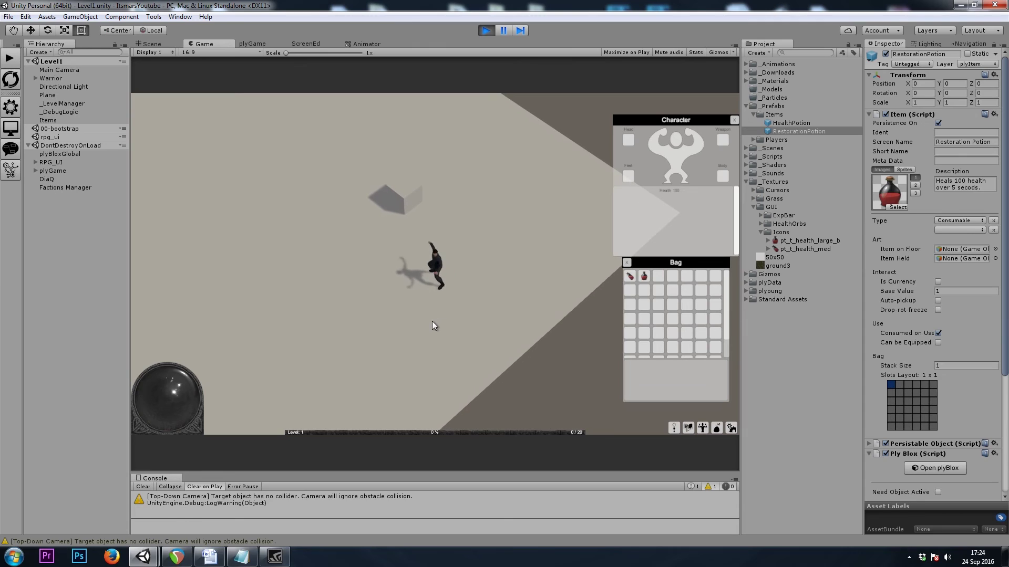
click(55, 79)
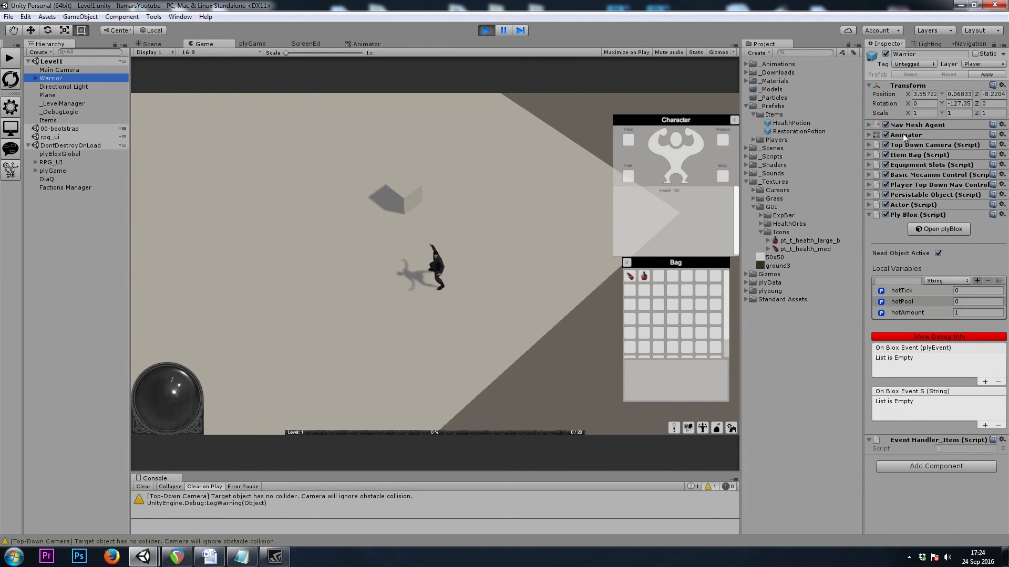
click(912, 206)
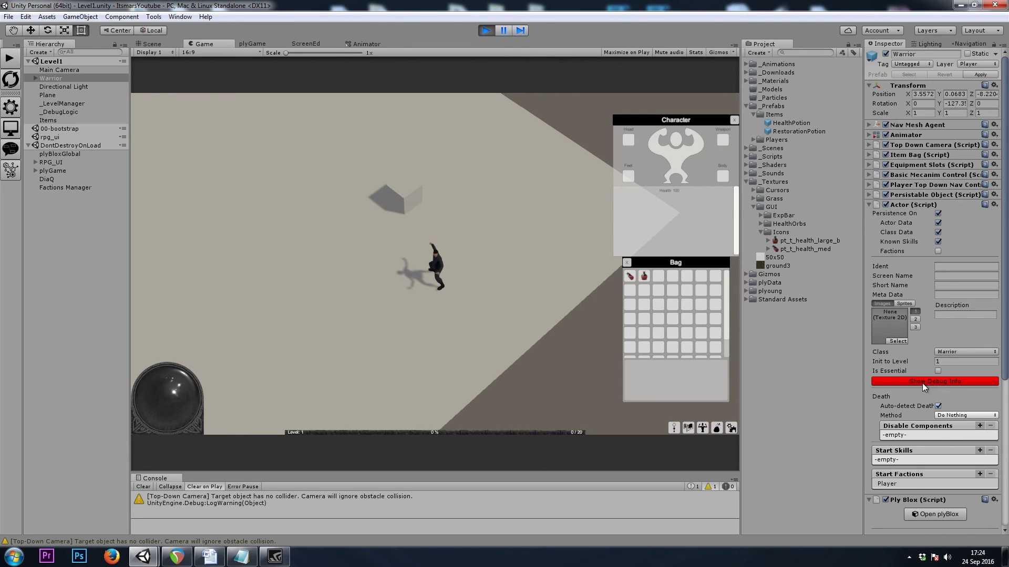
Turn on the Actor's Show Debug Info and use the Restoration Potion, watching Health rise from 1 to 100.
click(948, 380)
scroll(957, 359, down, 5)
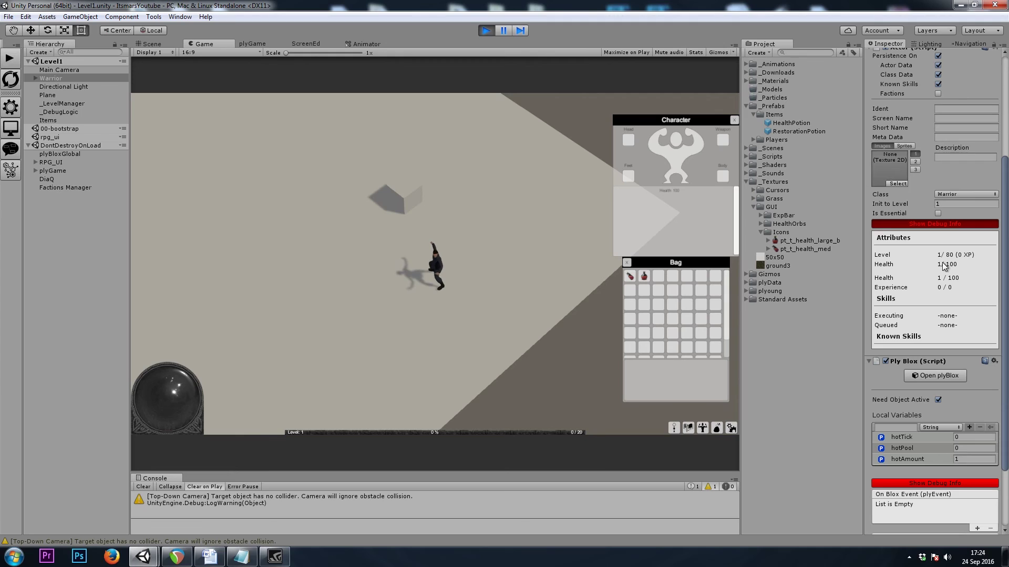
click(644, 276)
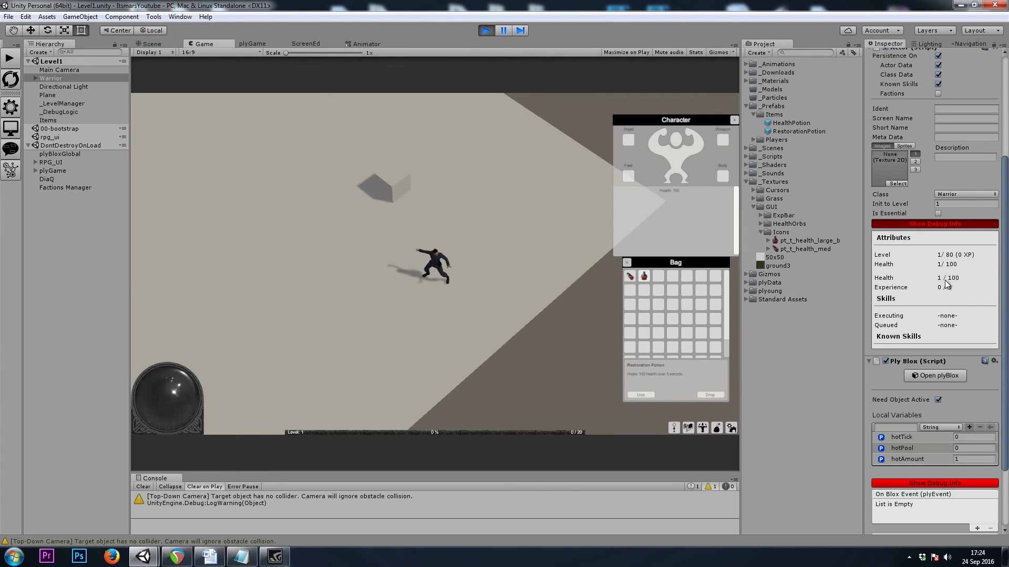
scroll(962, 285, down, 2)
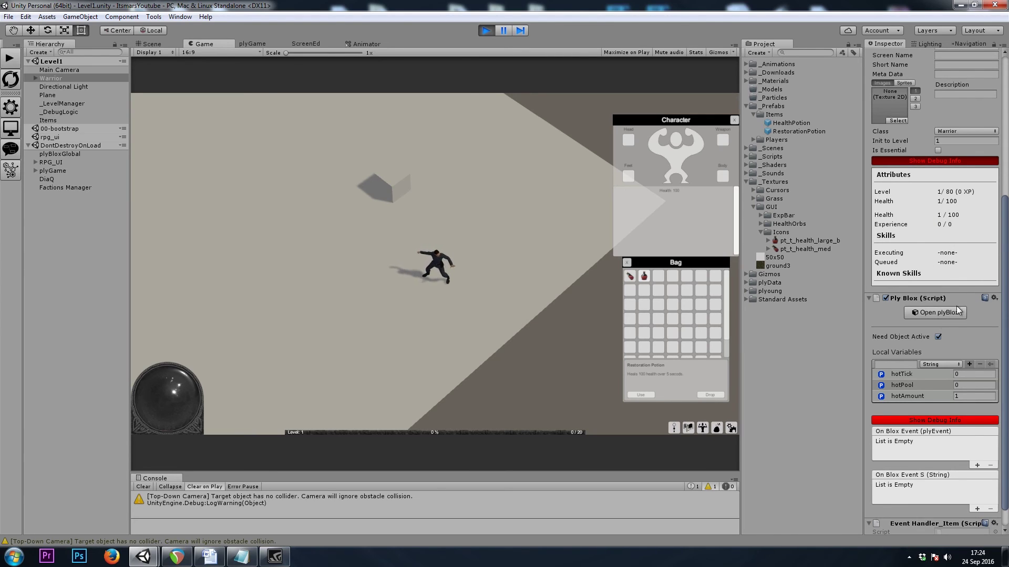
scroll(937, 374, down, 1)
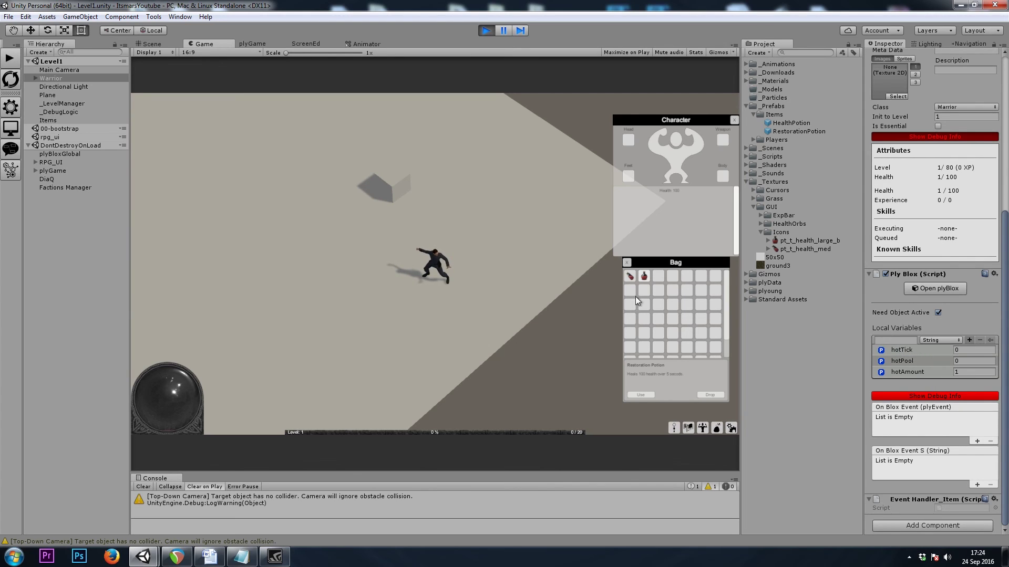
click(649, 395)
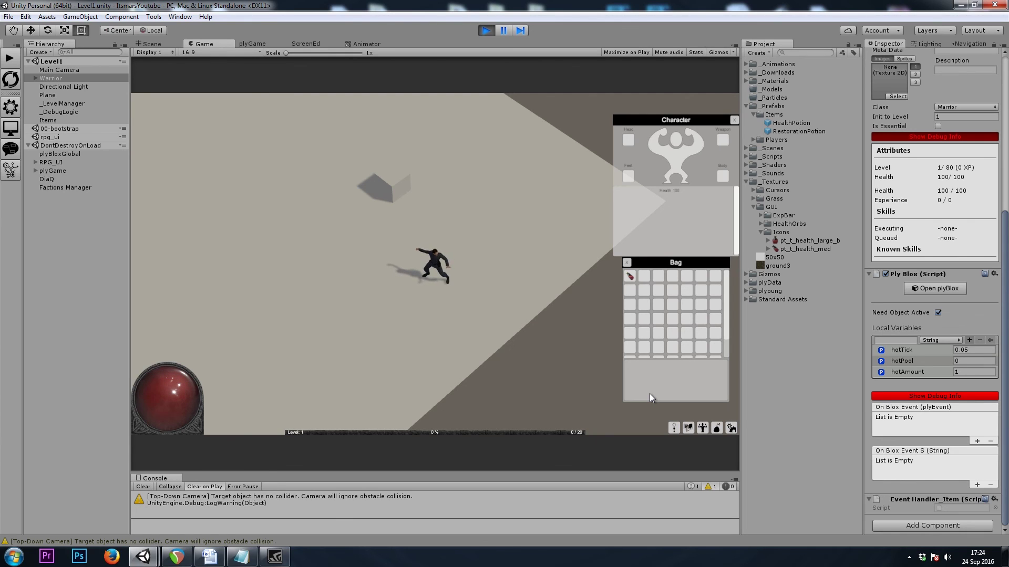
click(359, 215)
click(405, 328)
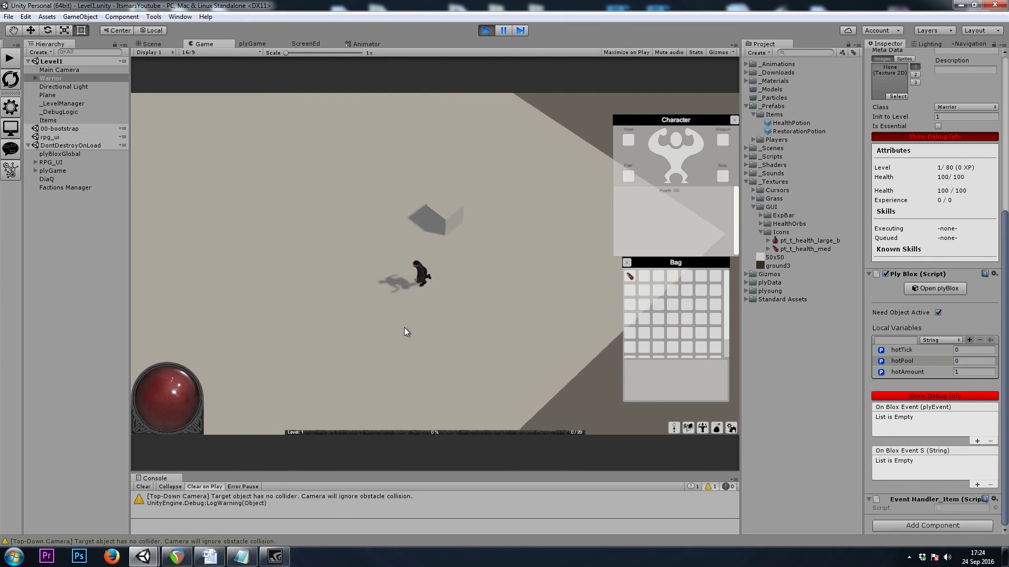